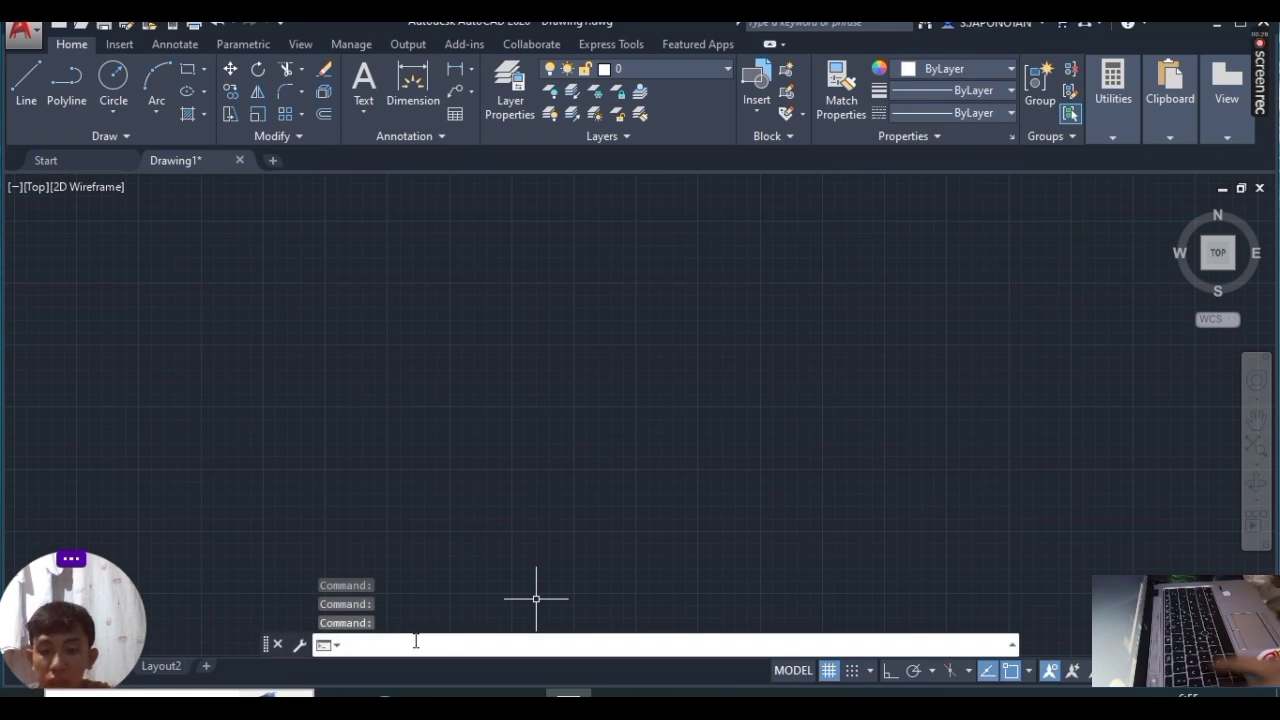
Step: Configure the drawing units to a length precision of 0.00 and an insertion scale of Meters
text(UNITS)
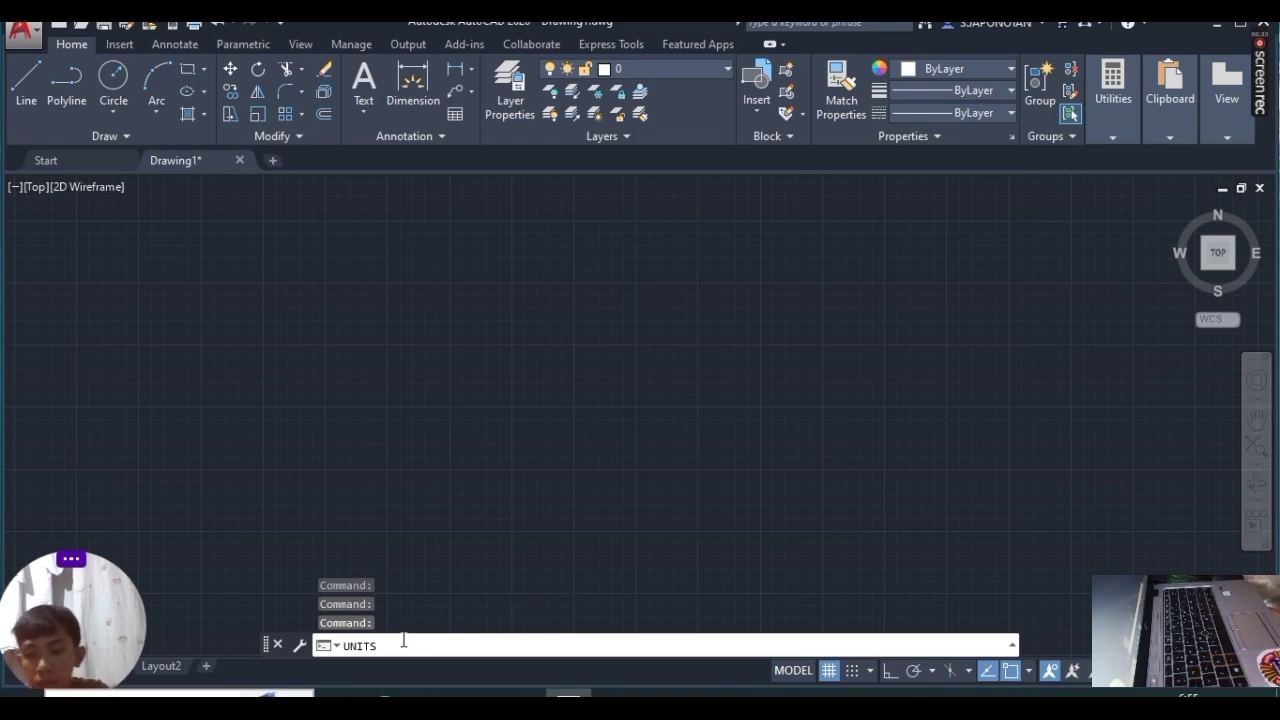
key(Return)
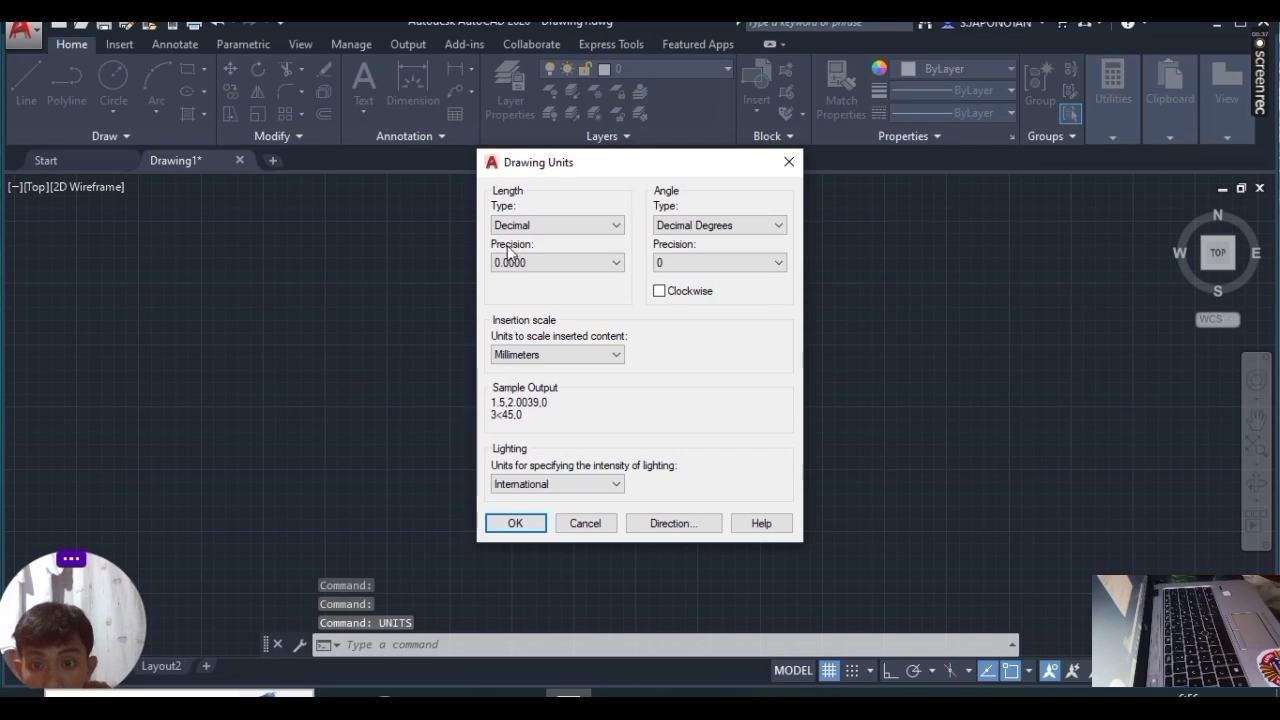
click(597, 263)
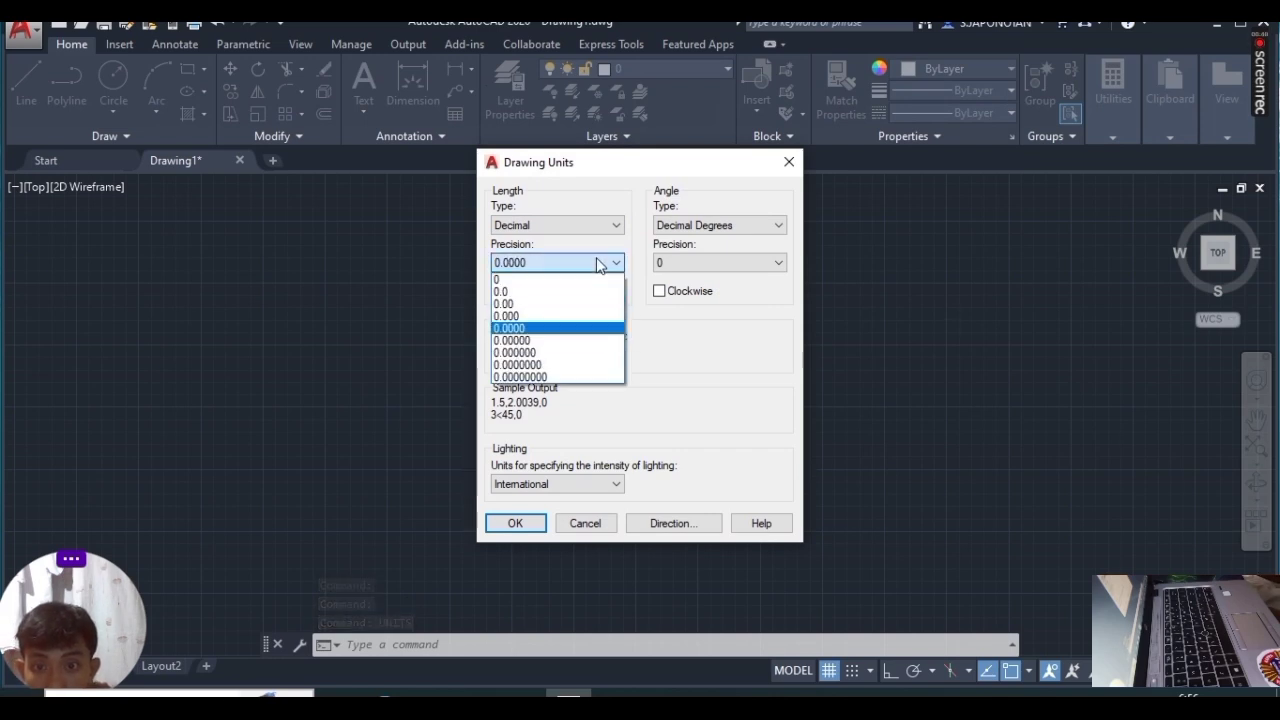
click(528, 304)
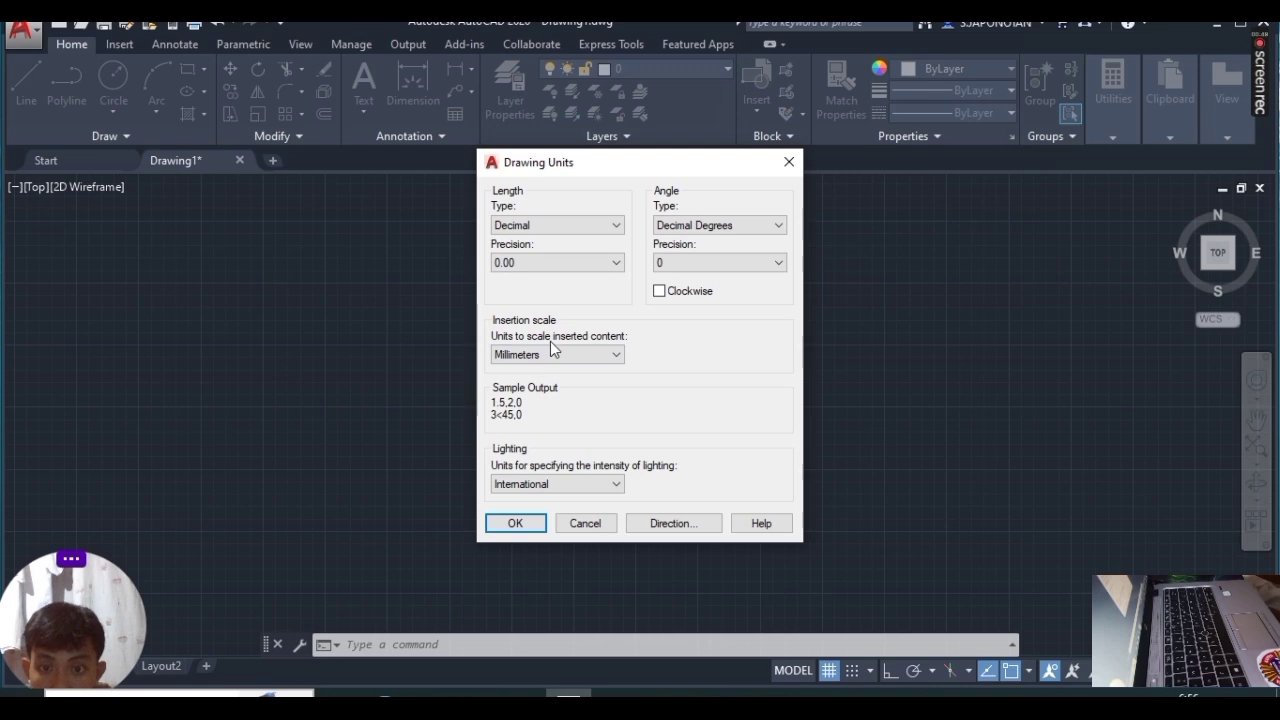
click(578, 356)
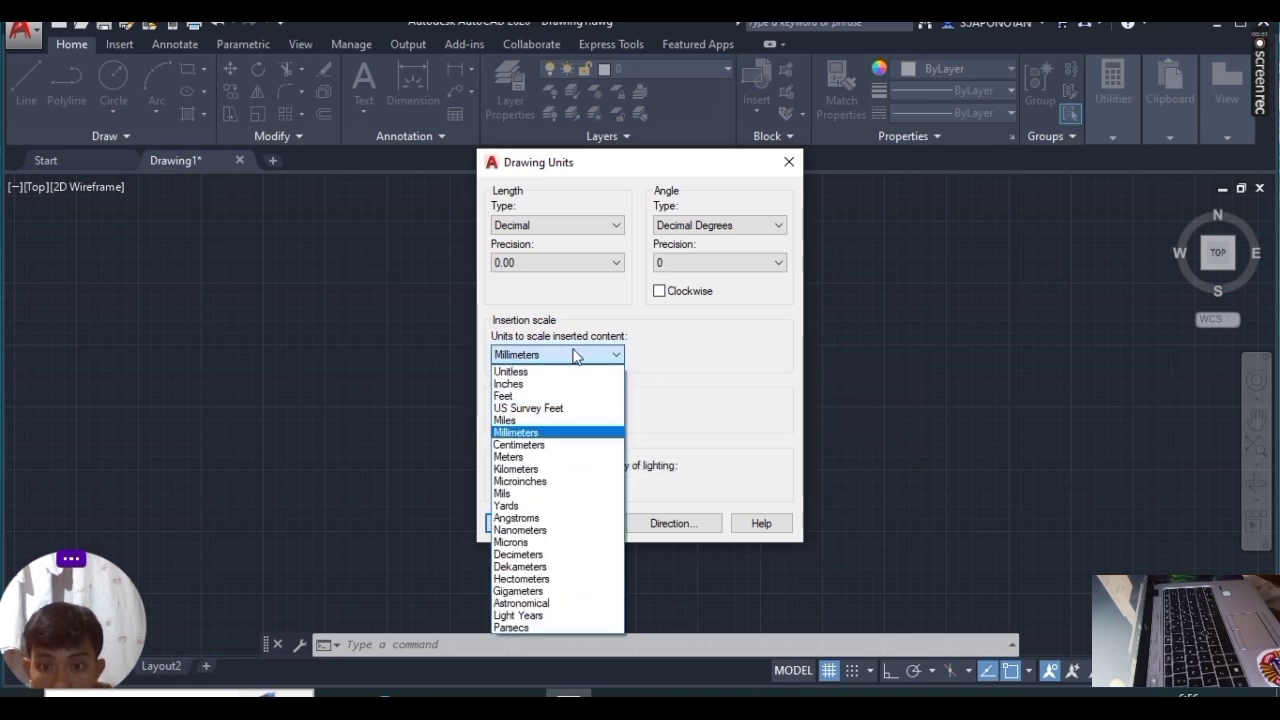
click(546, 457)
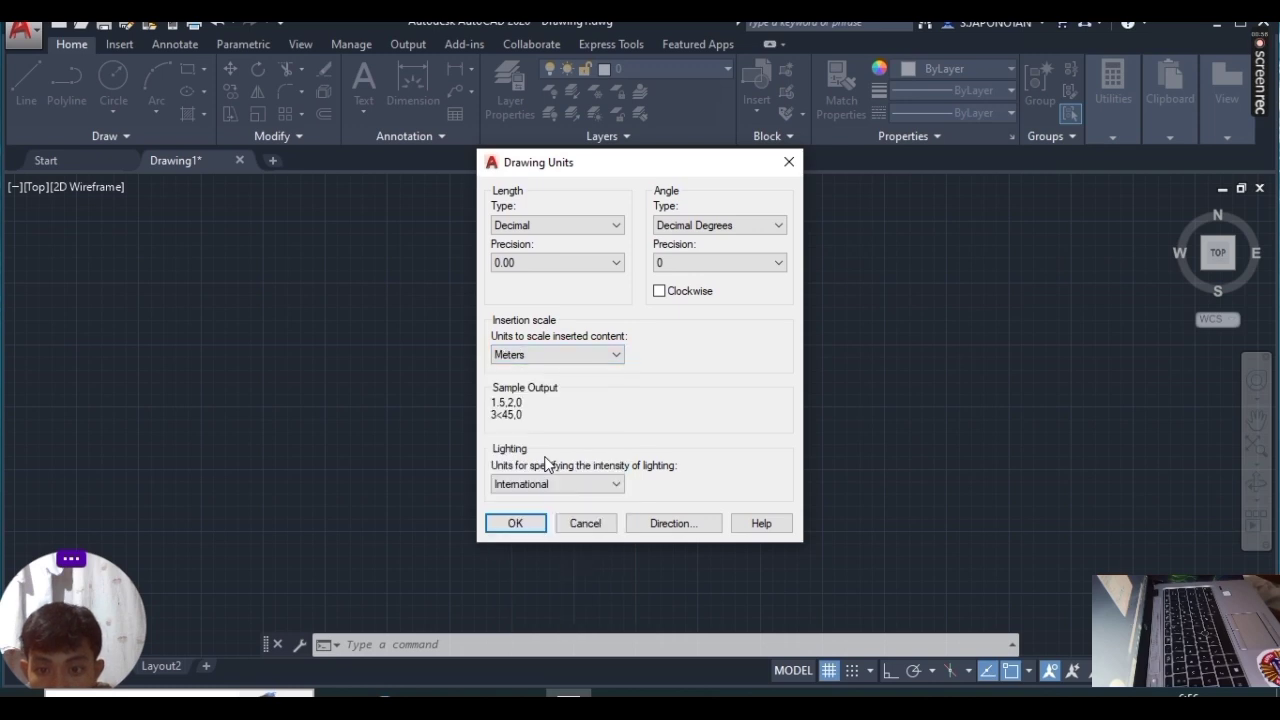
click(516, 523)
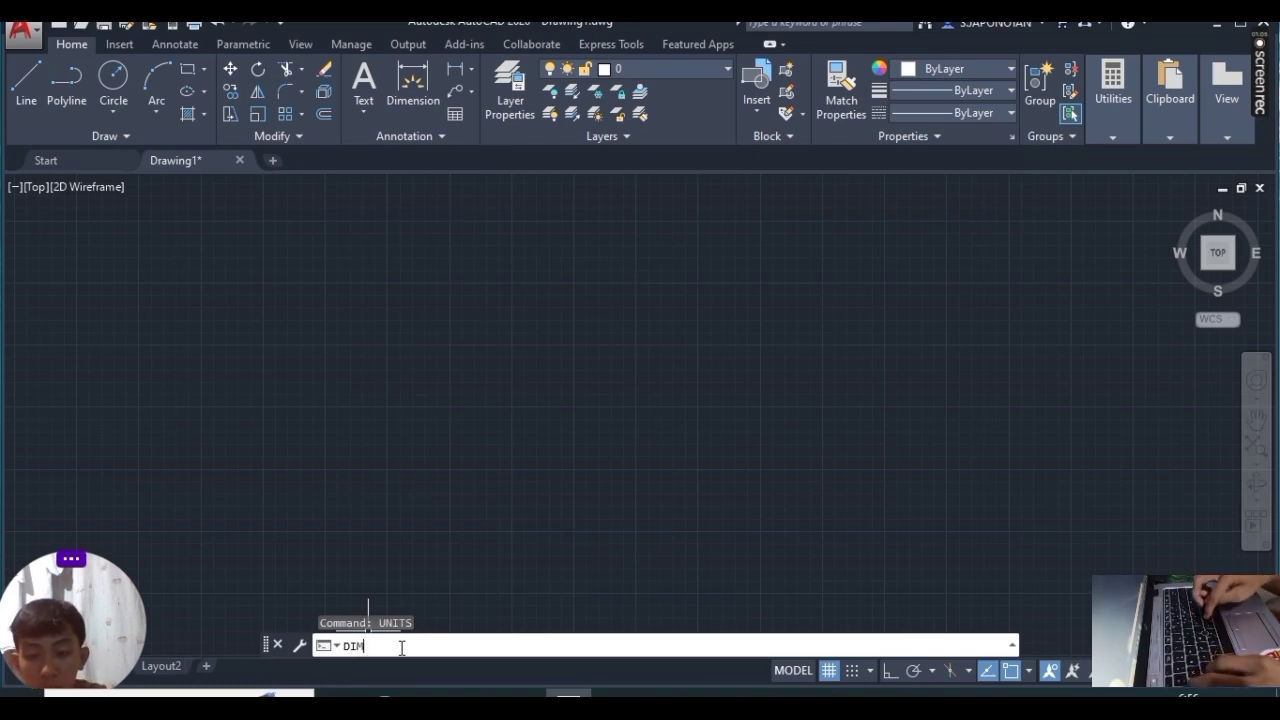
Step: Modify the ISO-25 dimension style to use an arrow size of 1 and a linear jog height factor of 1
text(S)
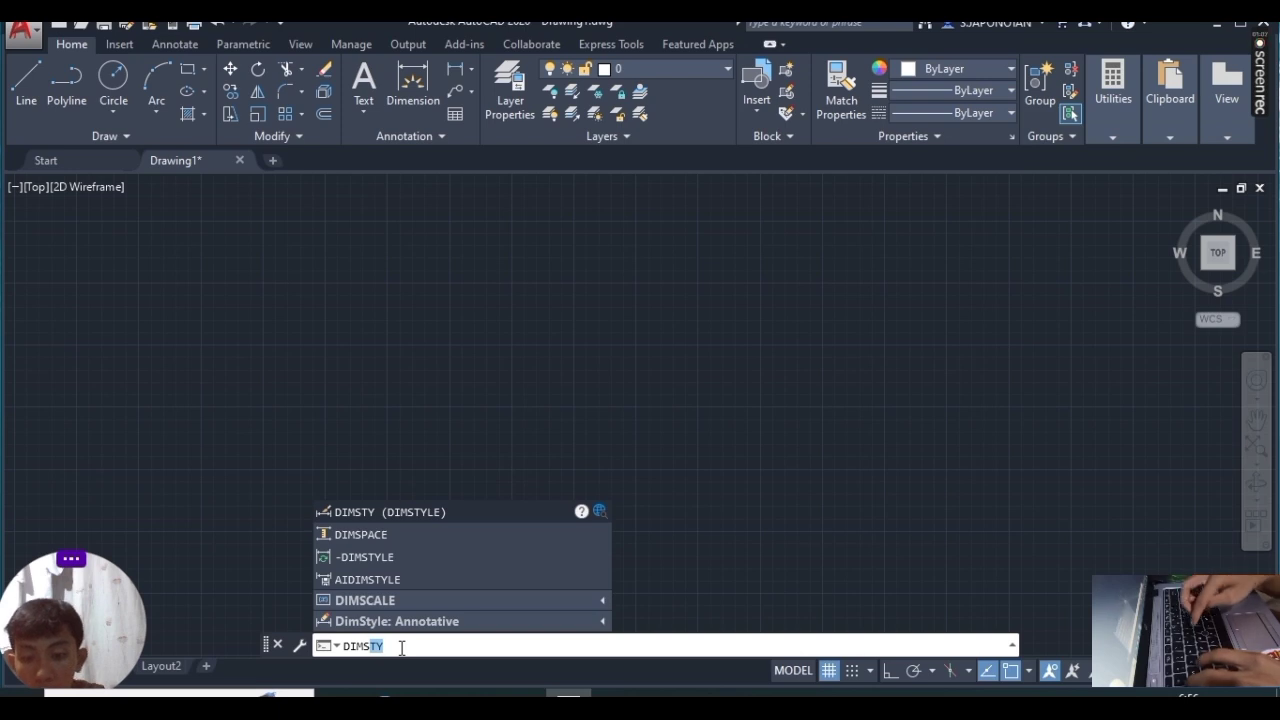
text(TYLE)
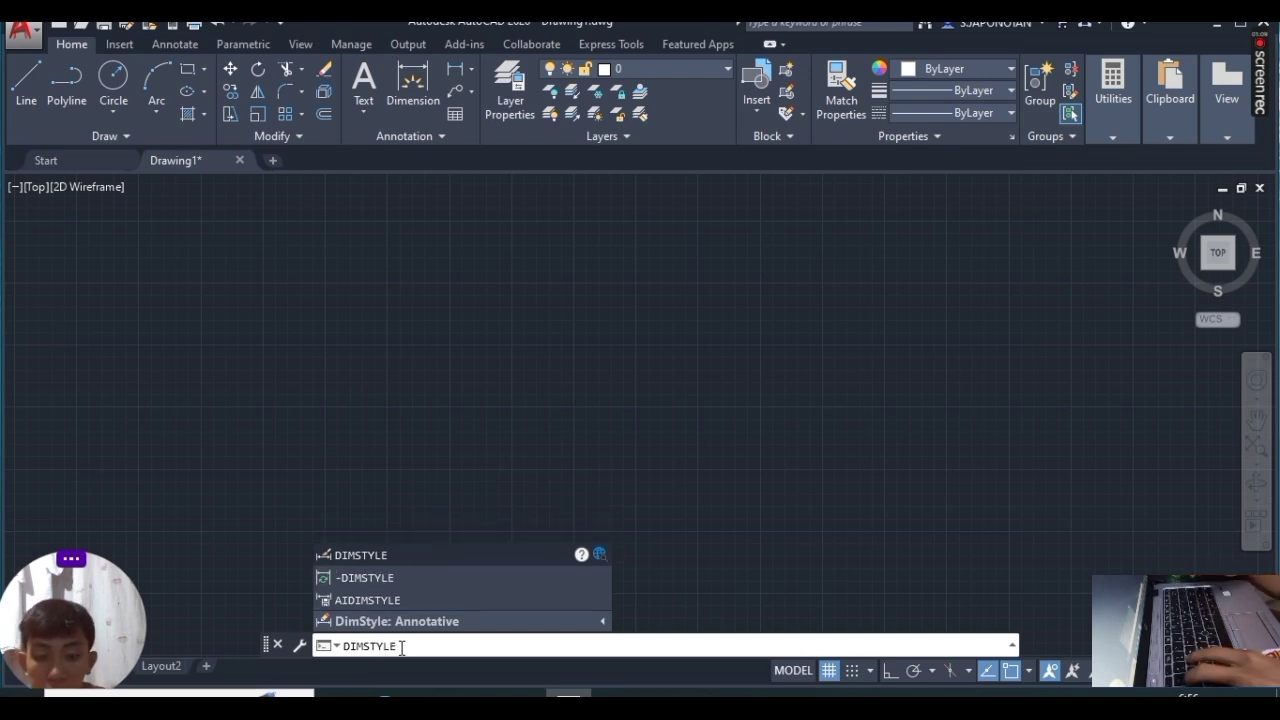
key(Return)
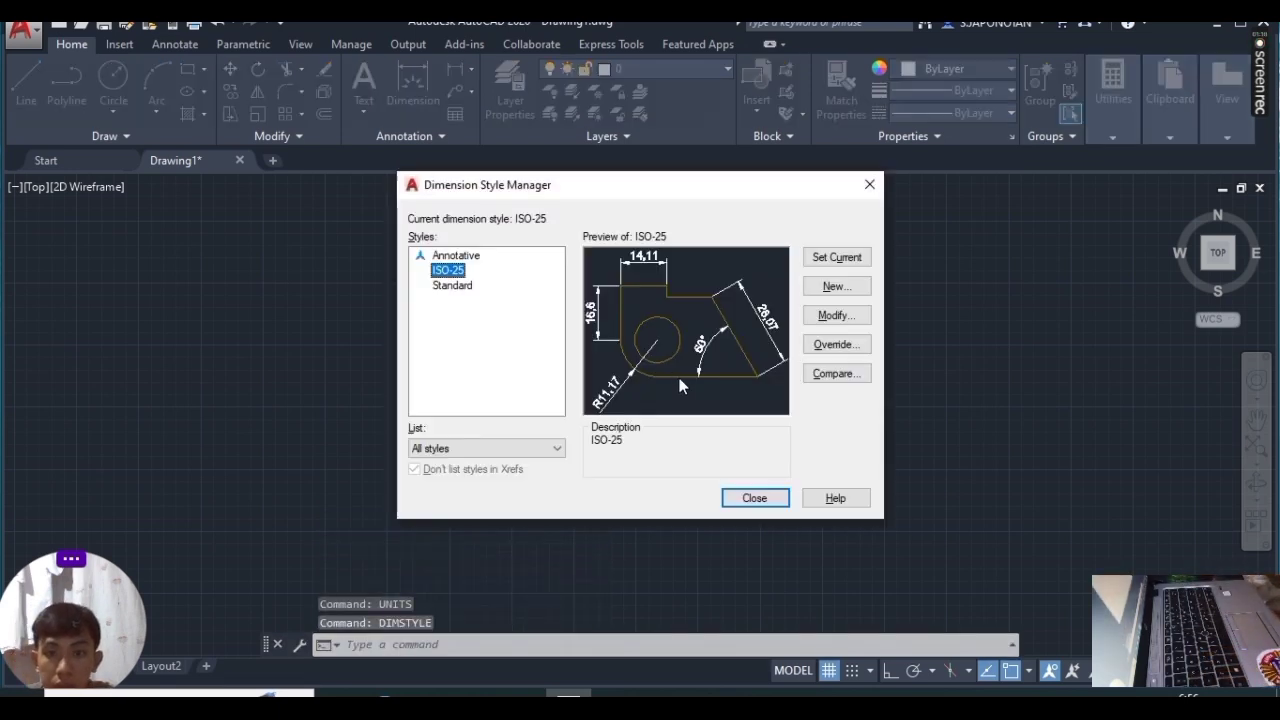
click(844, 318)
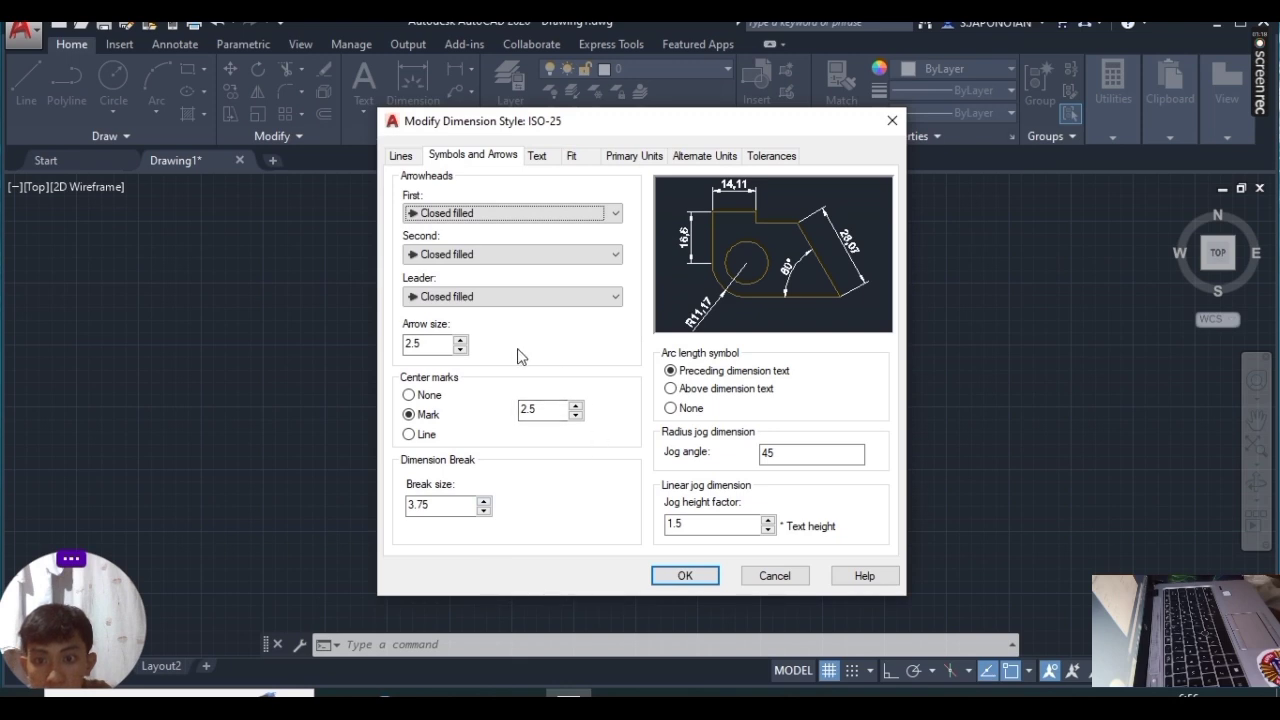
click(438, 343)
key(BackSpace)
key(BackSpace)
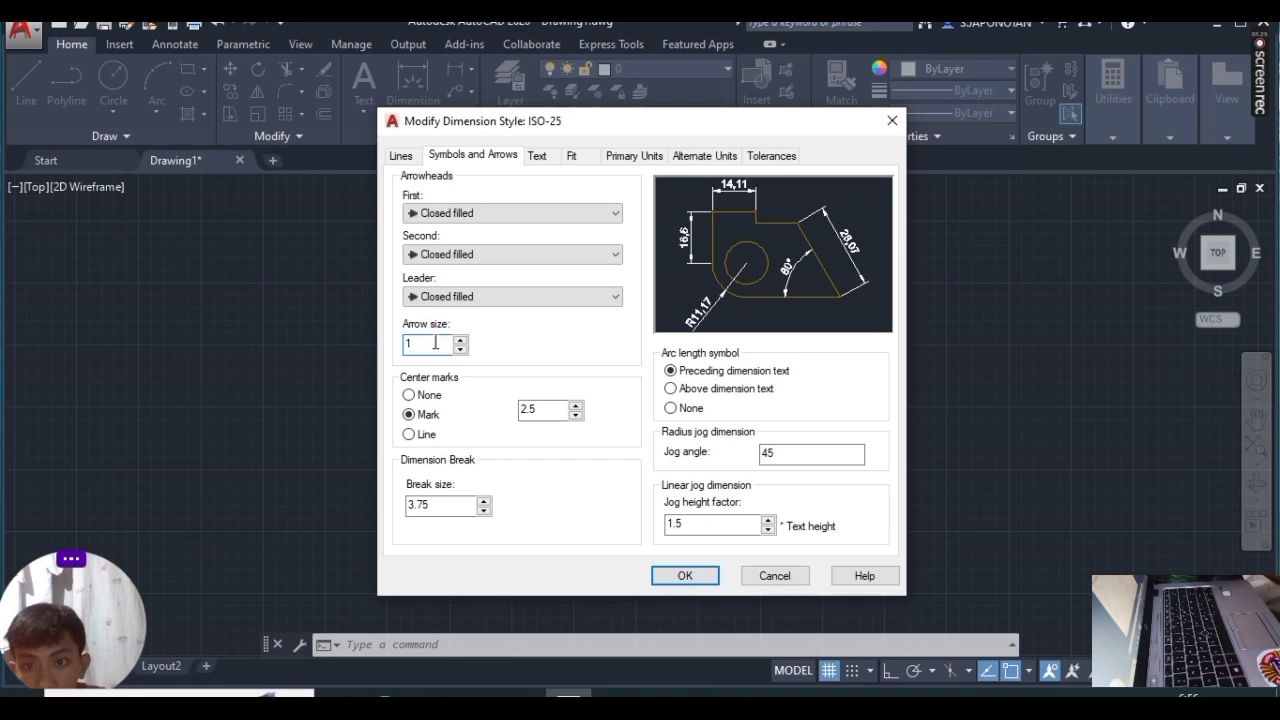
click(715, 524)
key(BackSpace)
key(BackSpace)
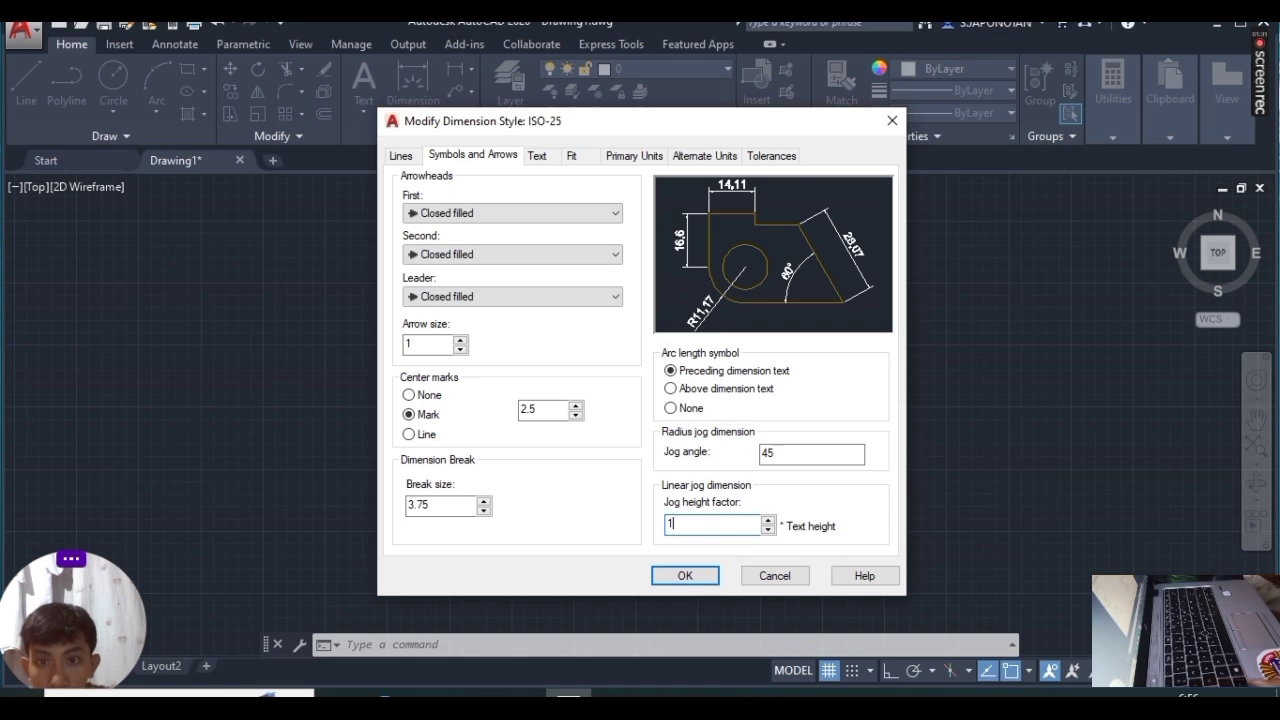
Step: Set the ISO-25 dimension text height to 1 and finish editing the dimension styles
click(540, 156)
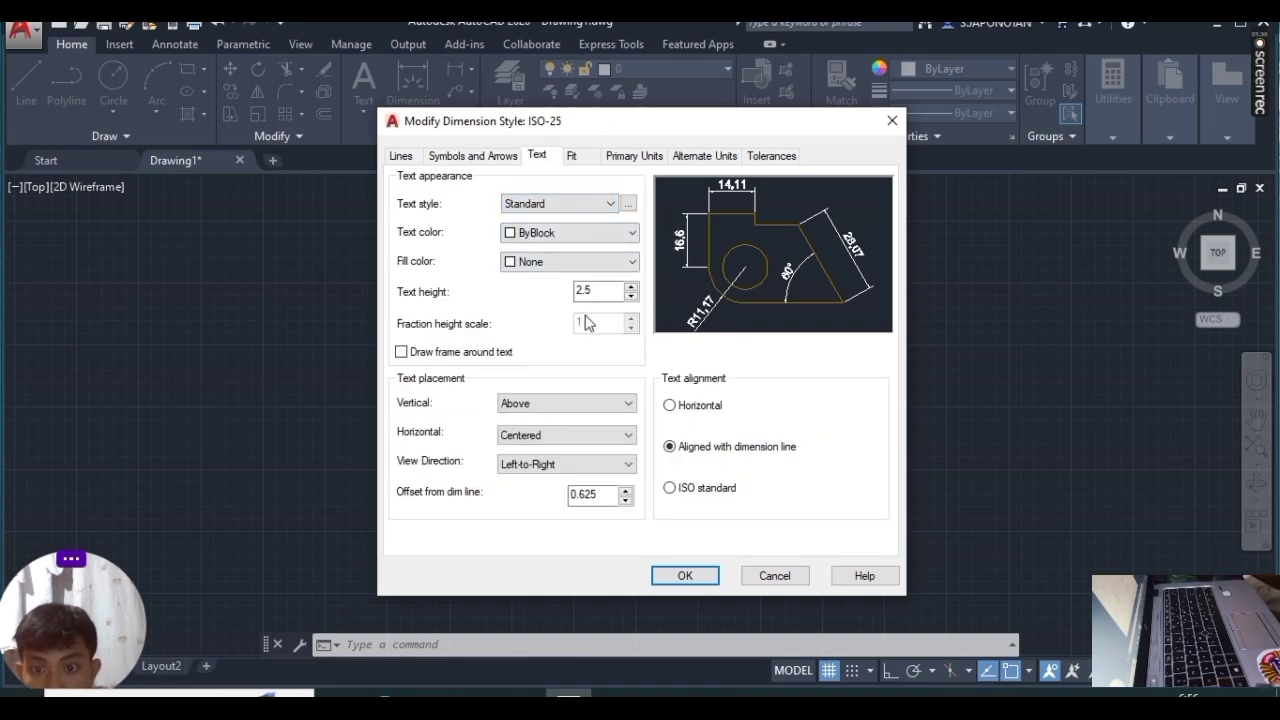
key(BackSpace)
key(BackSpace)
key(BackSpace)
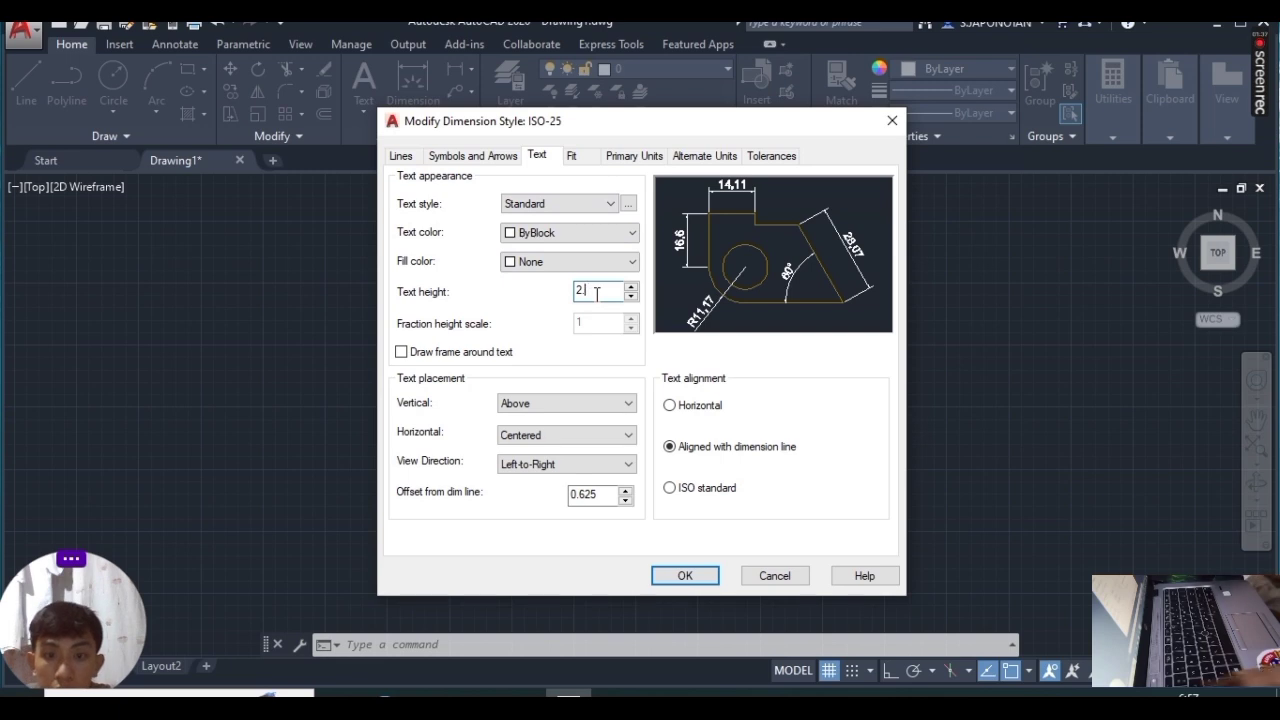
text(1)
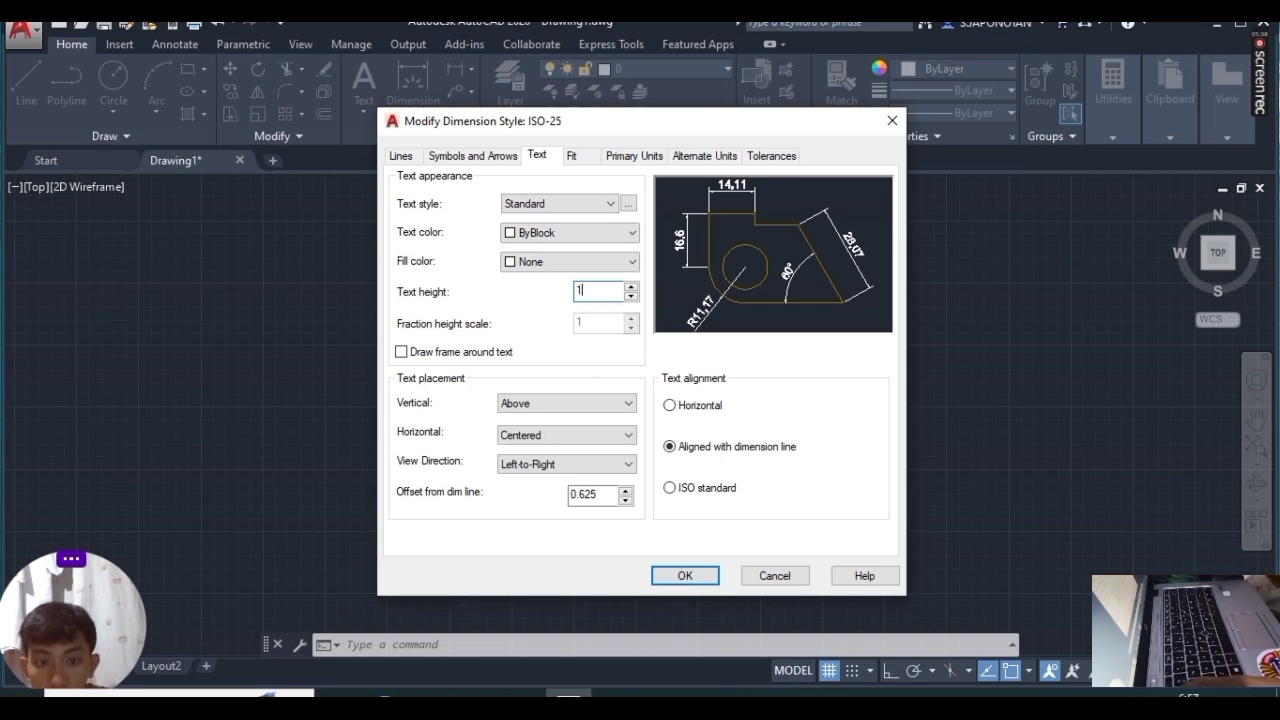
click(699, 575)
click(1256, 501)
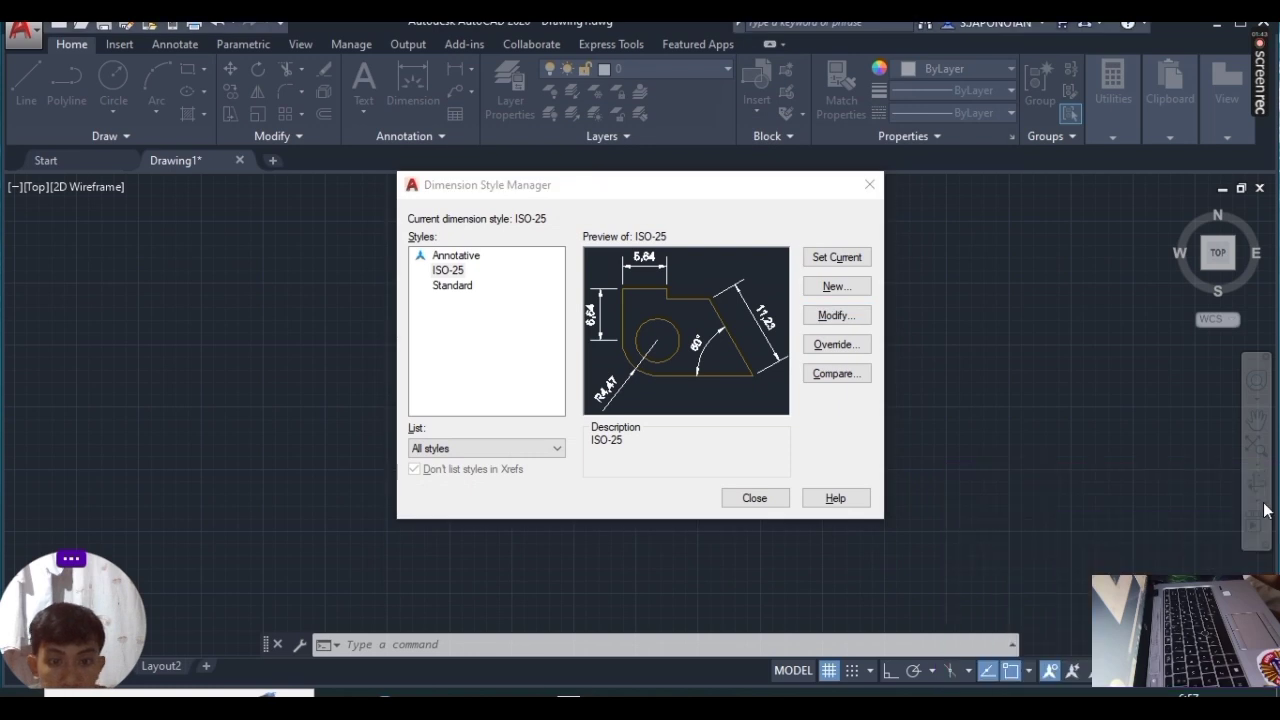
click(755, 498)
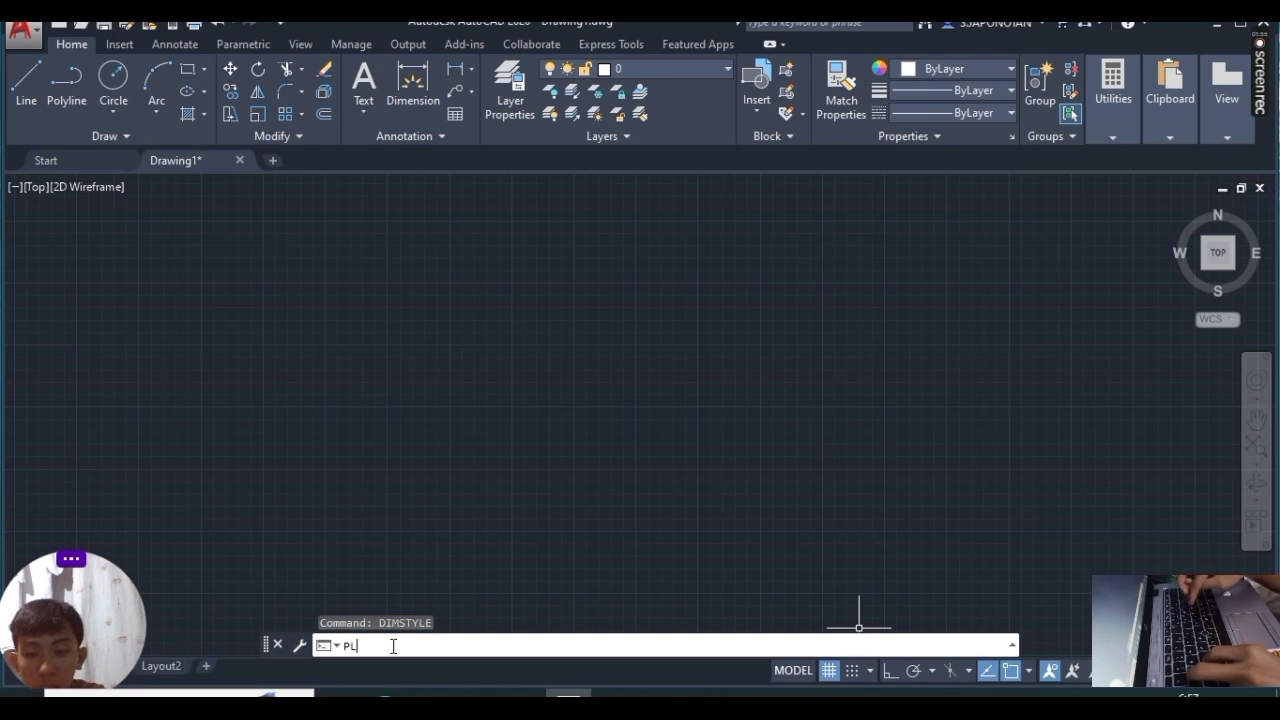
Step: Begin a polyline at a point in the empty drawing area with Ortho mode turned on
key(Return)
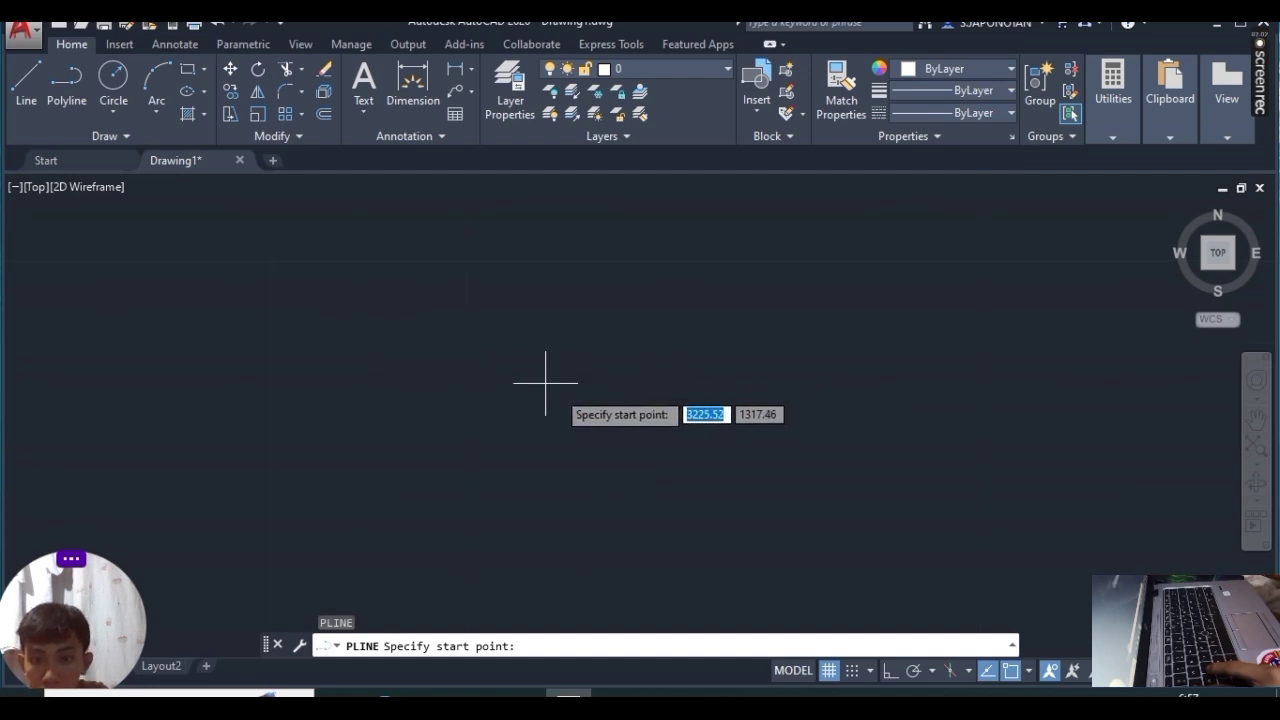
click(437, 323)
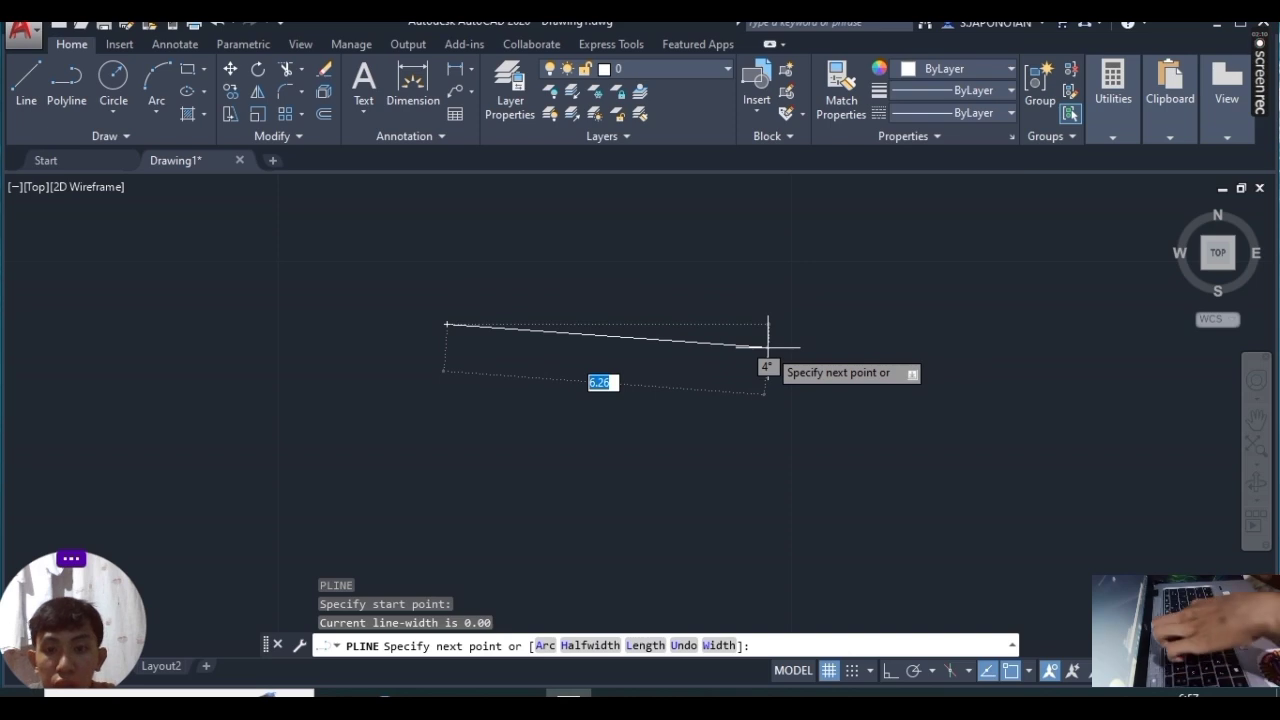
key(F8)
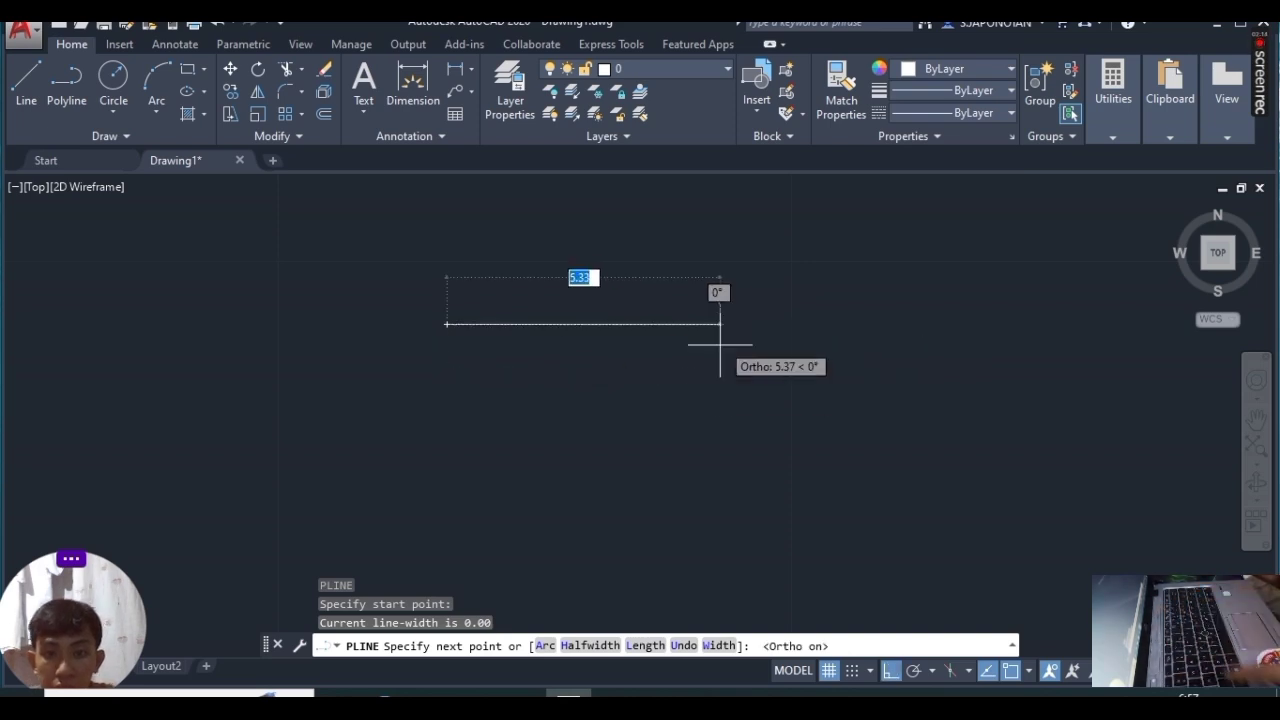
click(748, 321)
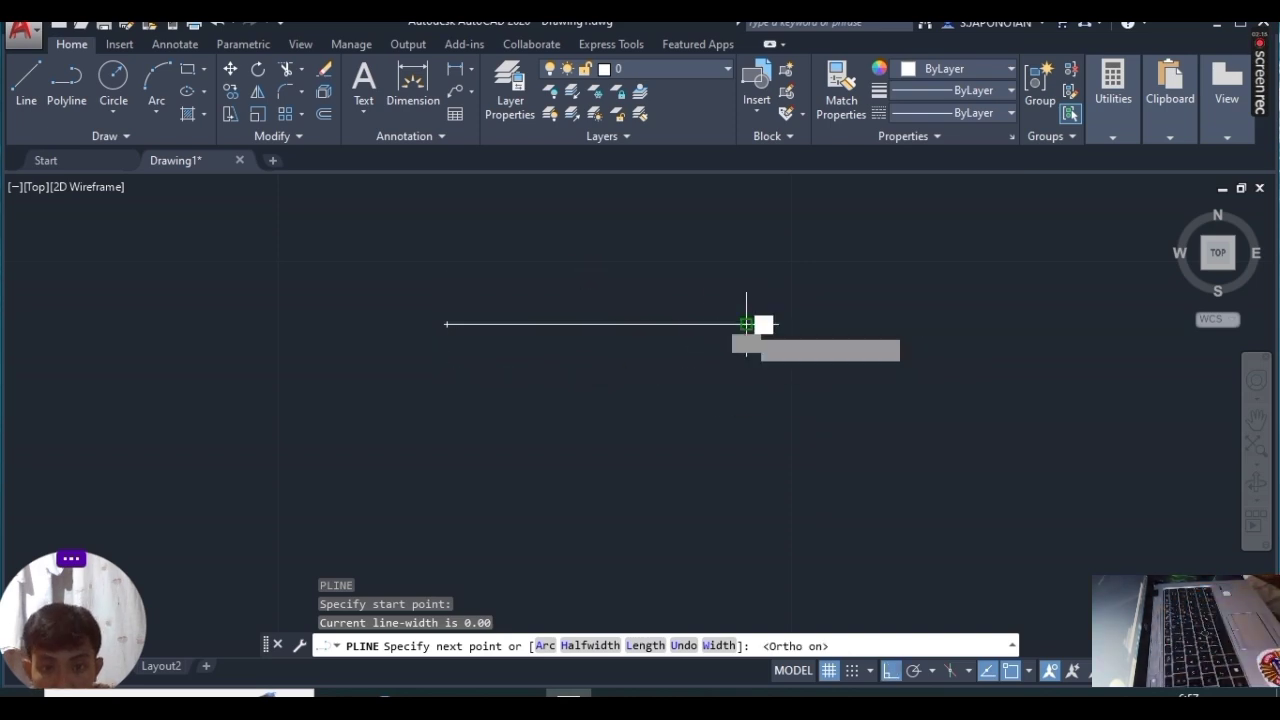
scroll(573, 330, up, 4)
scroll(701, 353, down, 4)
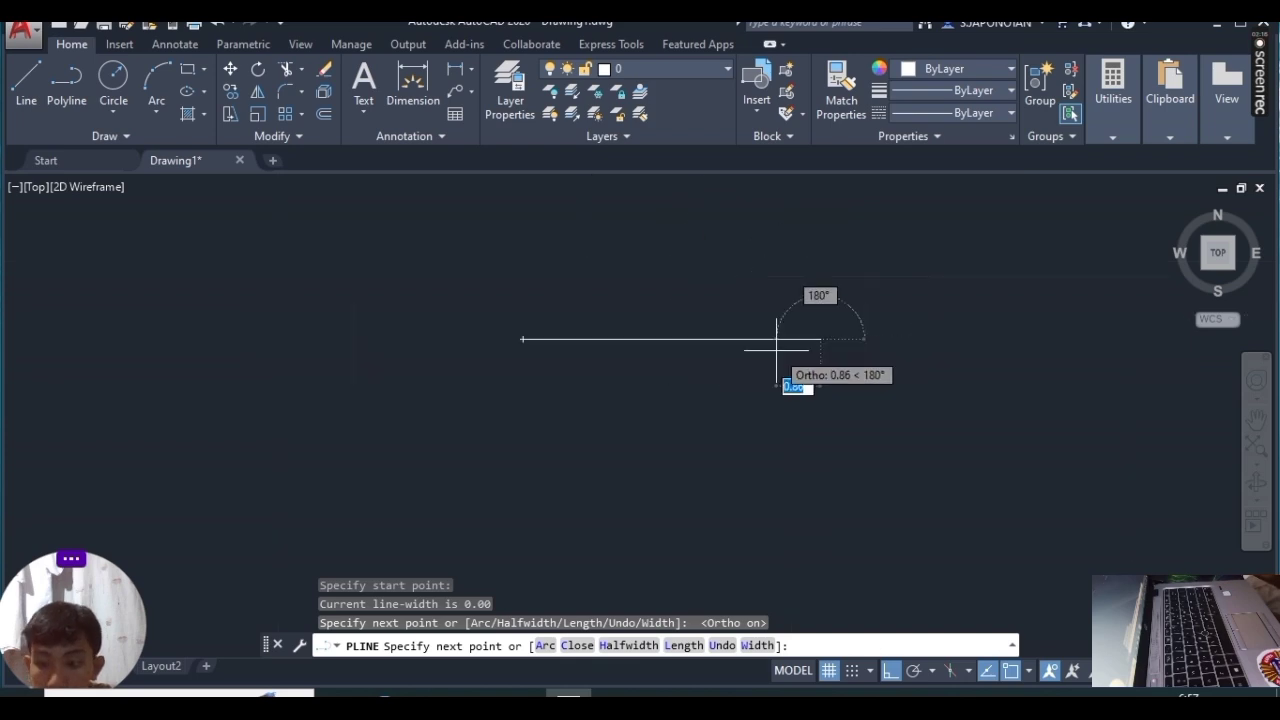
key(ctrl+z)
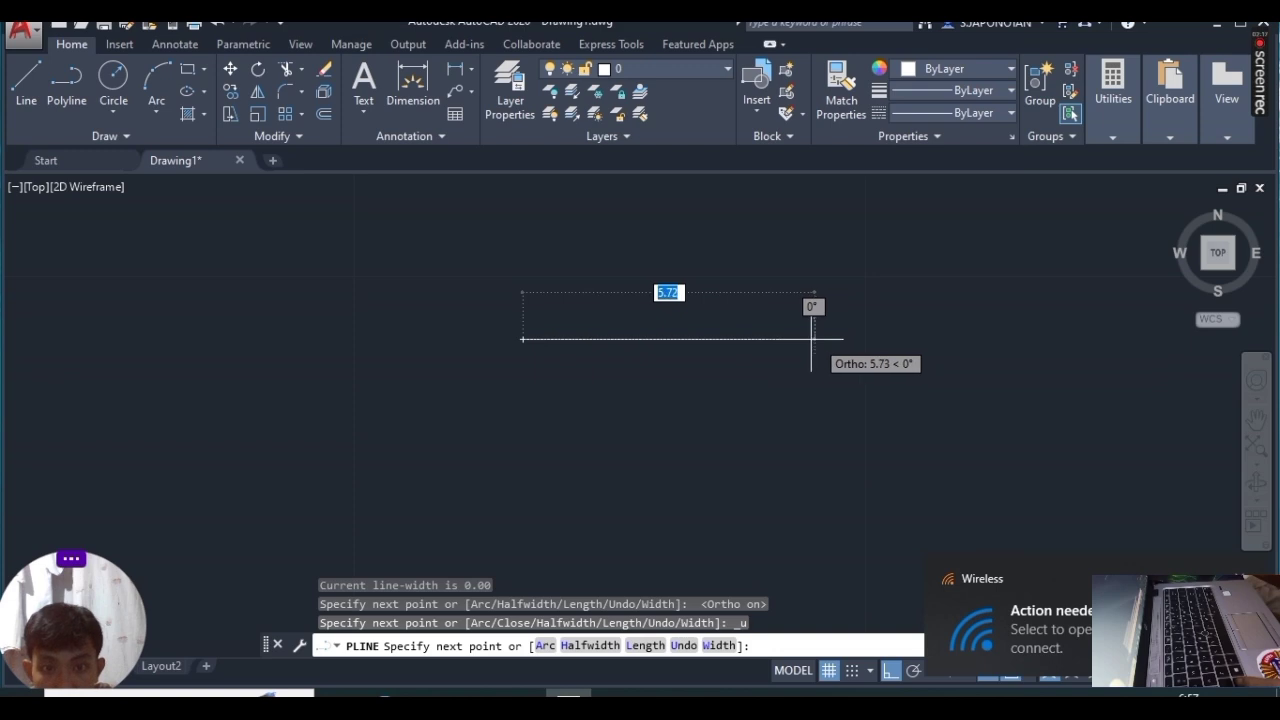
Step: Draw a 5 by 5 square with the polyline, running right, down, left and up back to its start point
text(5)
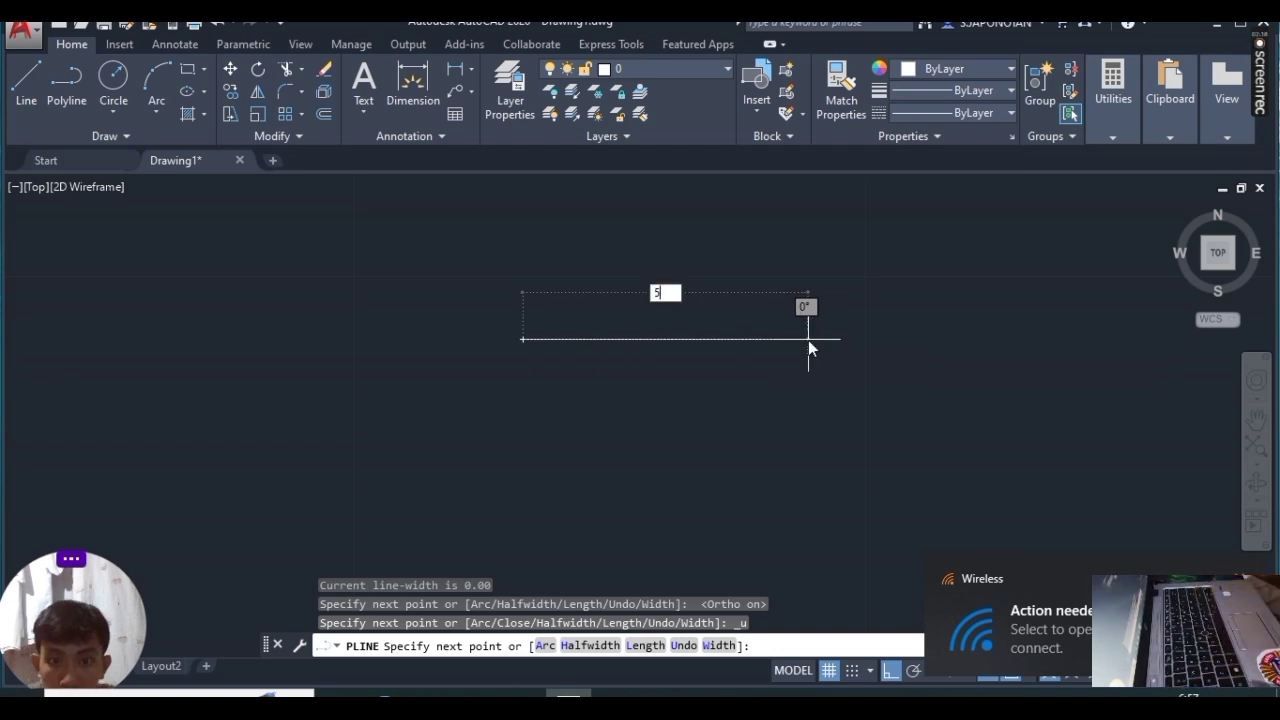
key(Return)
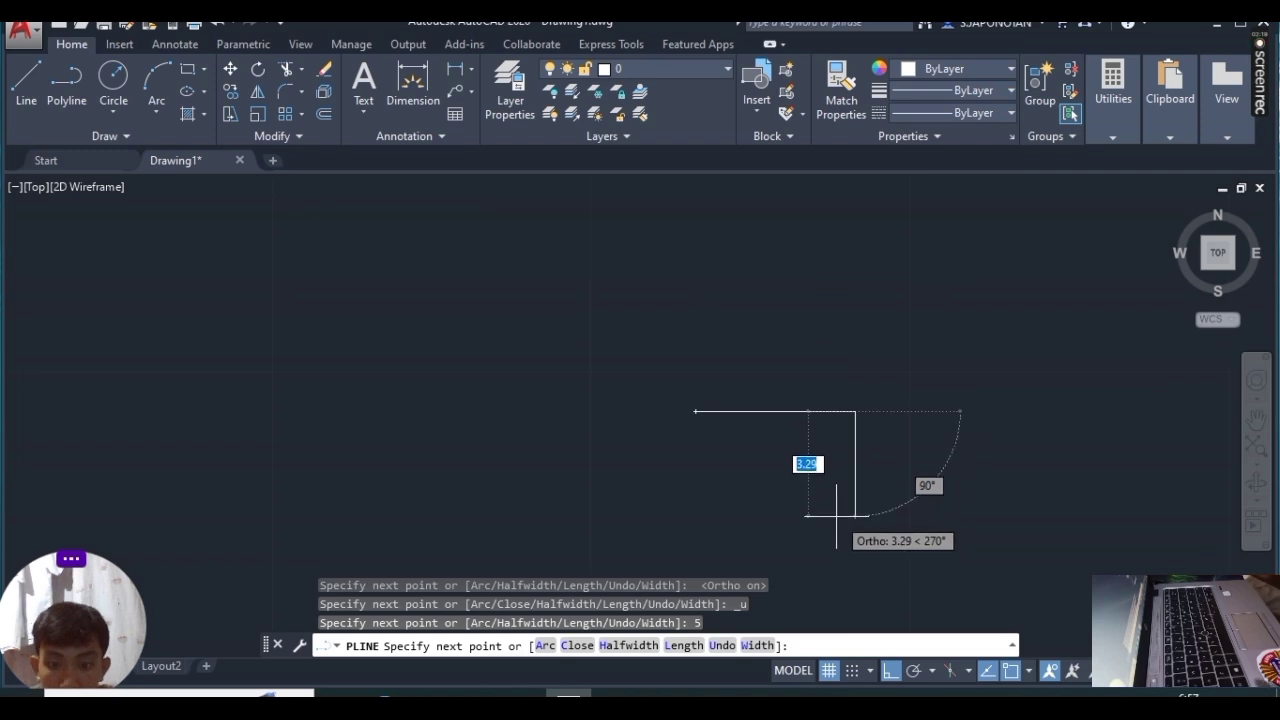
text(5)
key(Return)
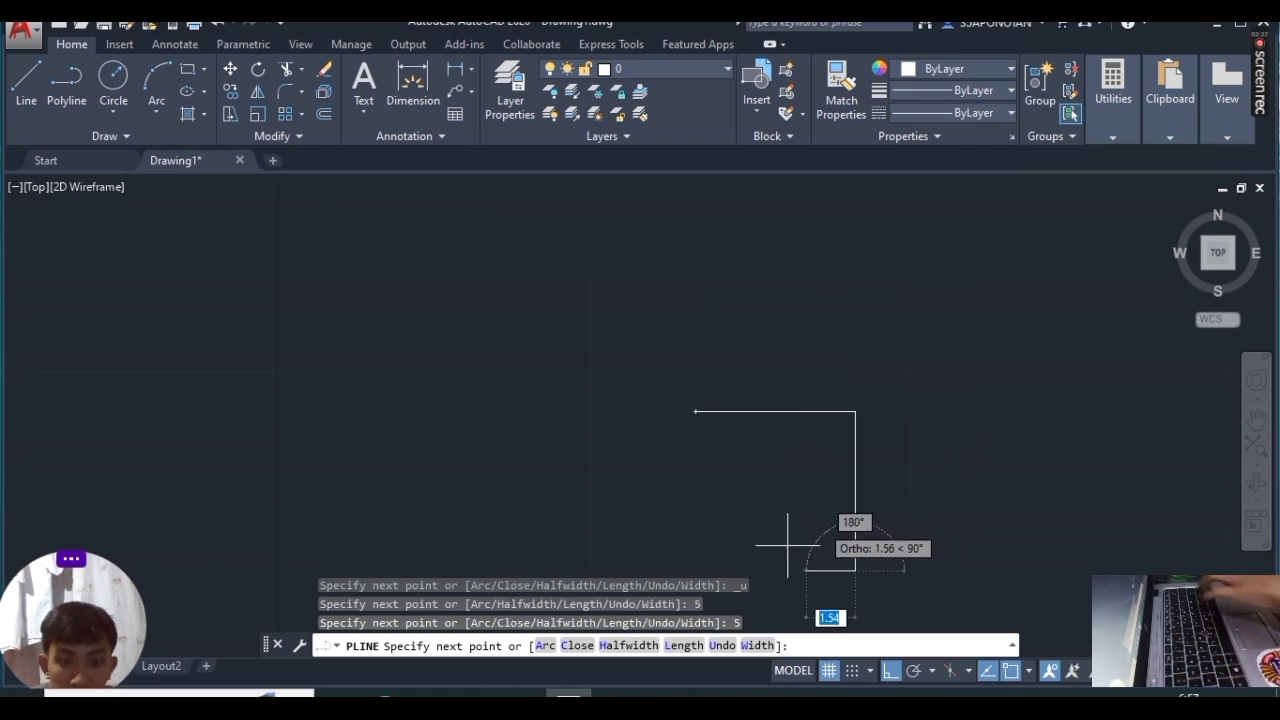
text(5)
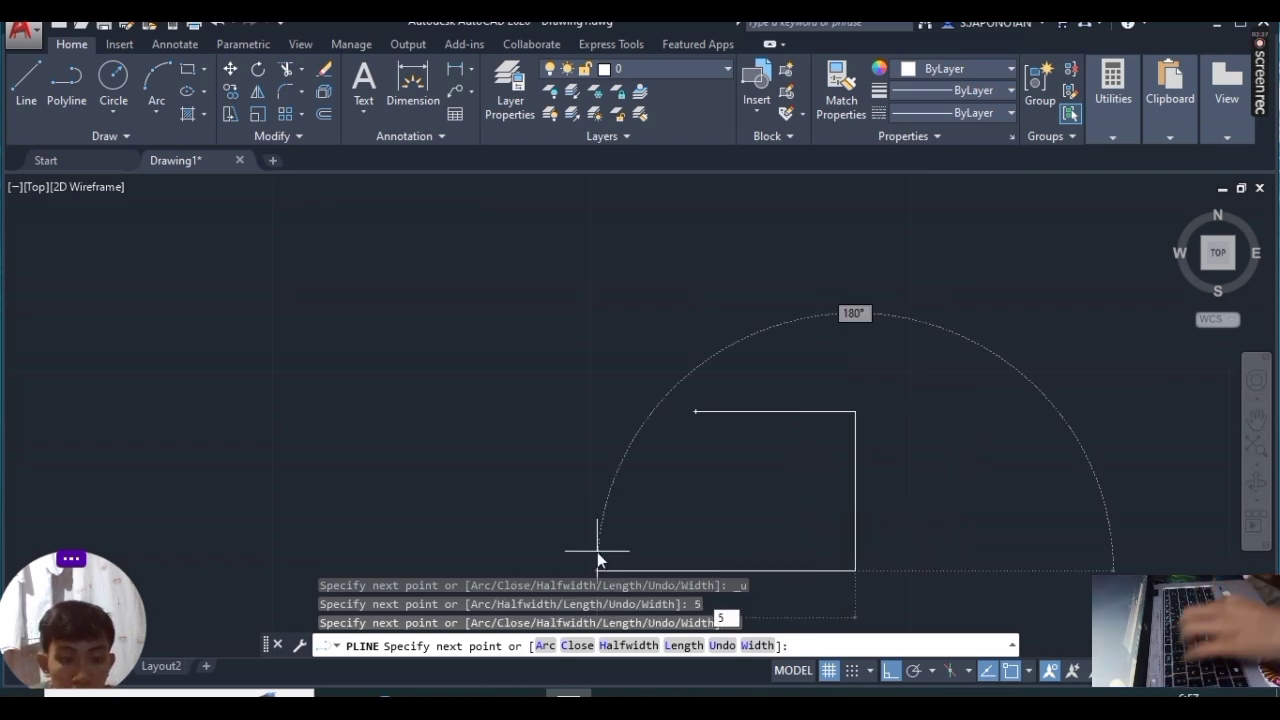
key(Return)
text(5)
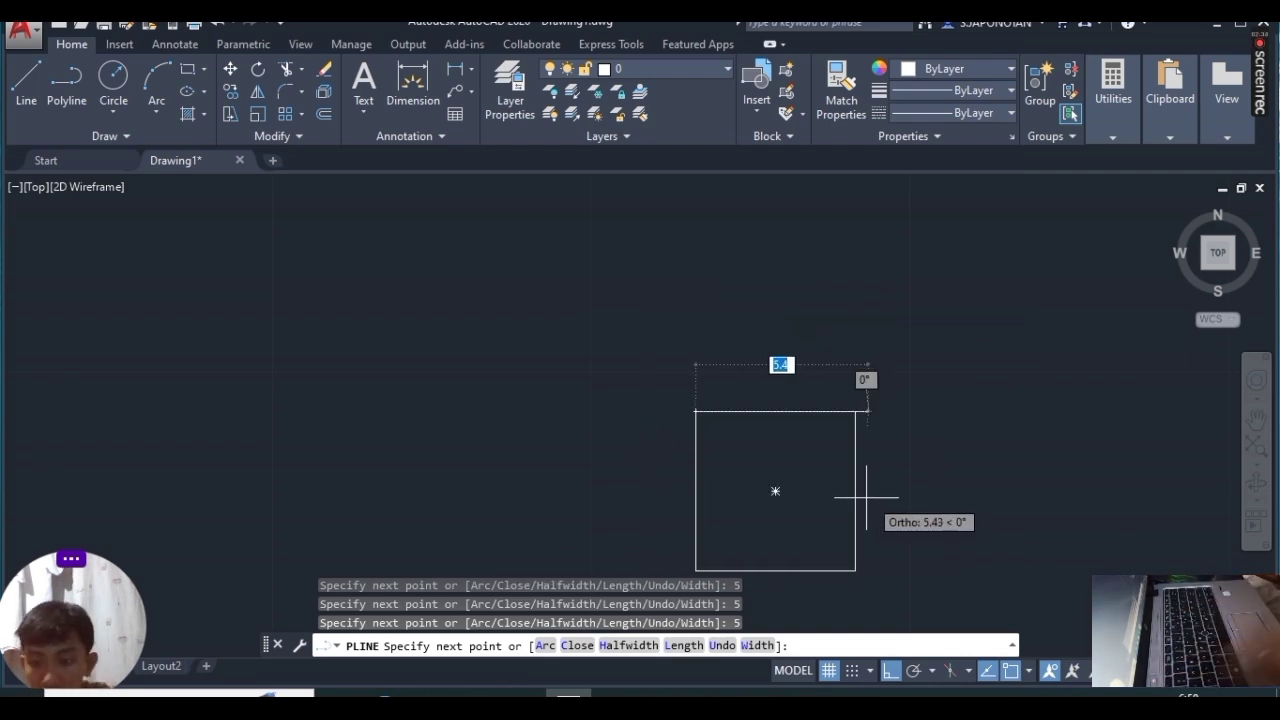
key(Escape)
scroll(851, 457, down, 2)
middle_drag(931, 490, 769, 403)
scroll(665, 390, up, 4)
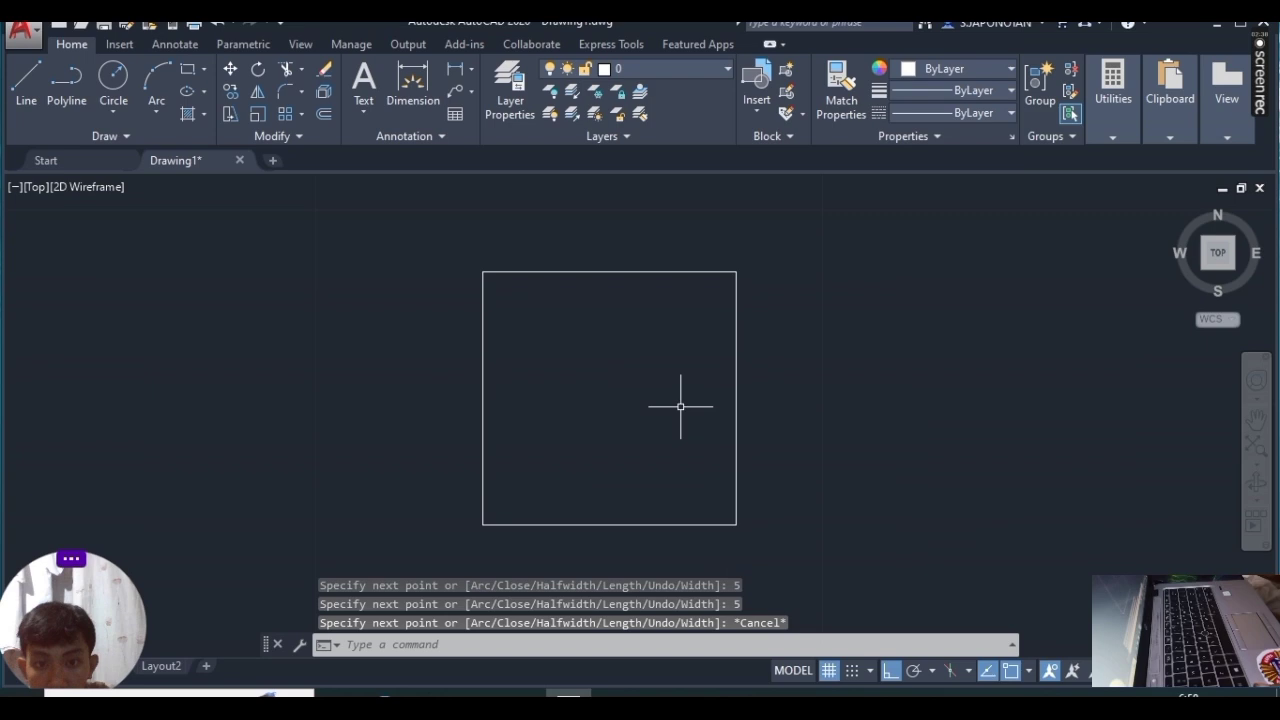
Step: Offset the 5 by 5 square inward by a distance of 0.5
click(567, 645)
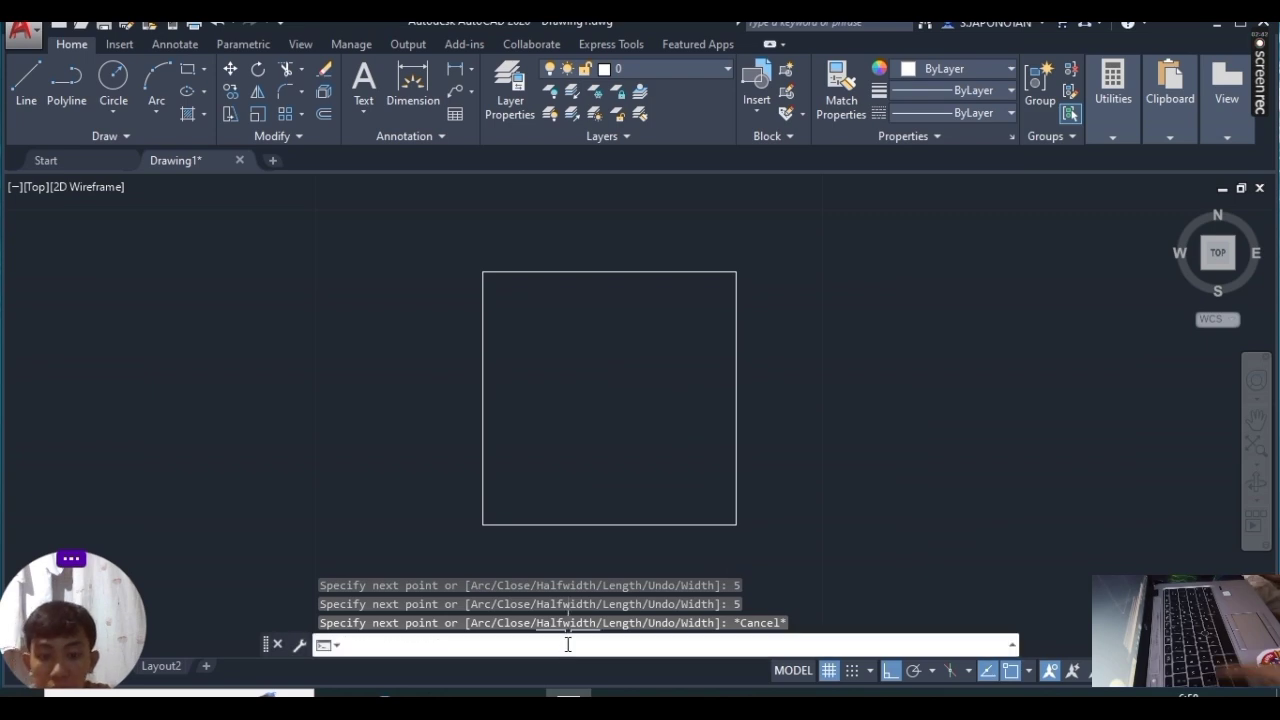
text(OFF)
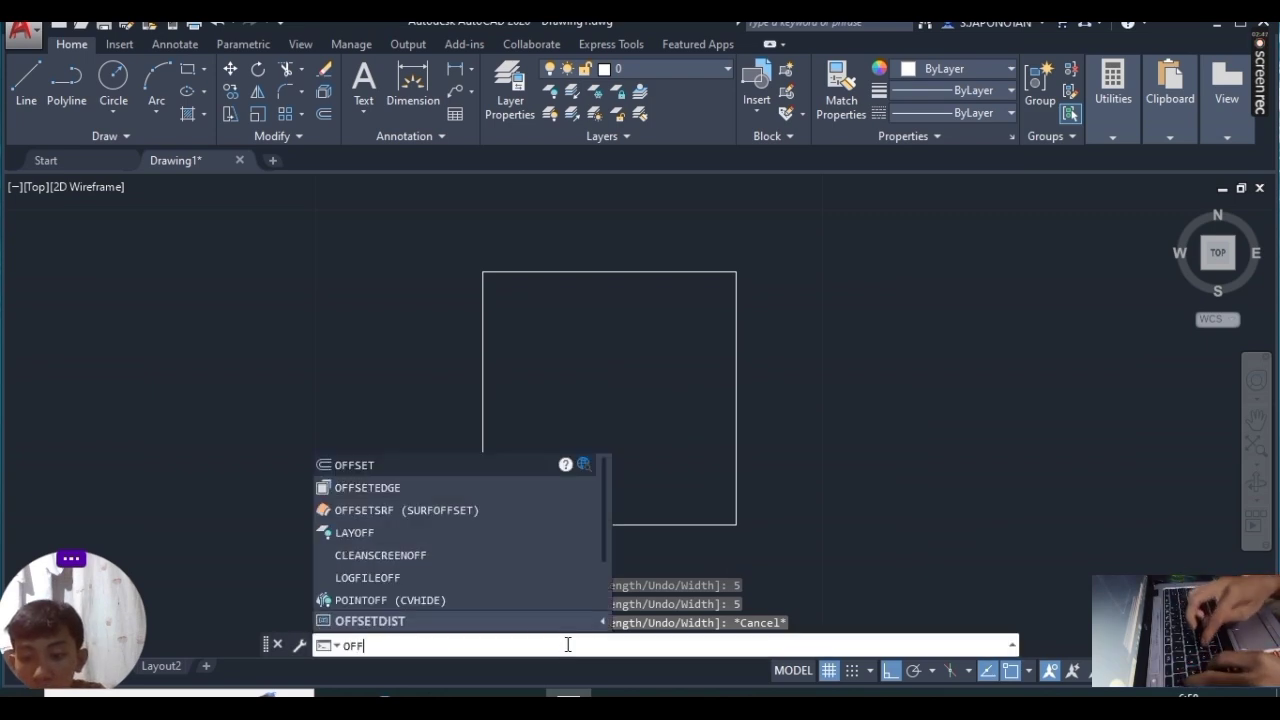
text(SET)
key(Return)
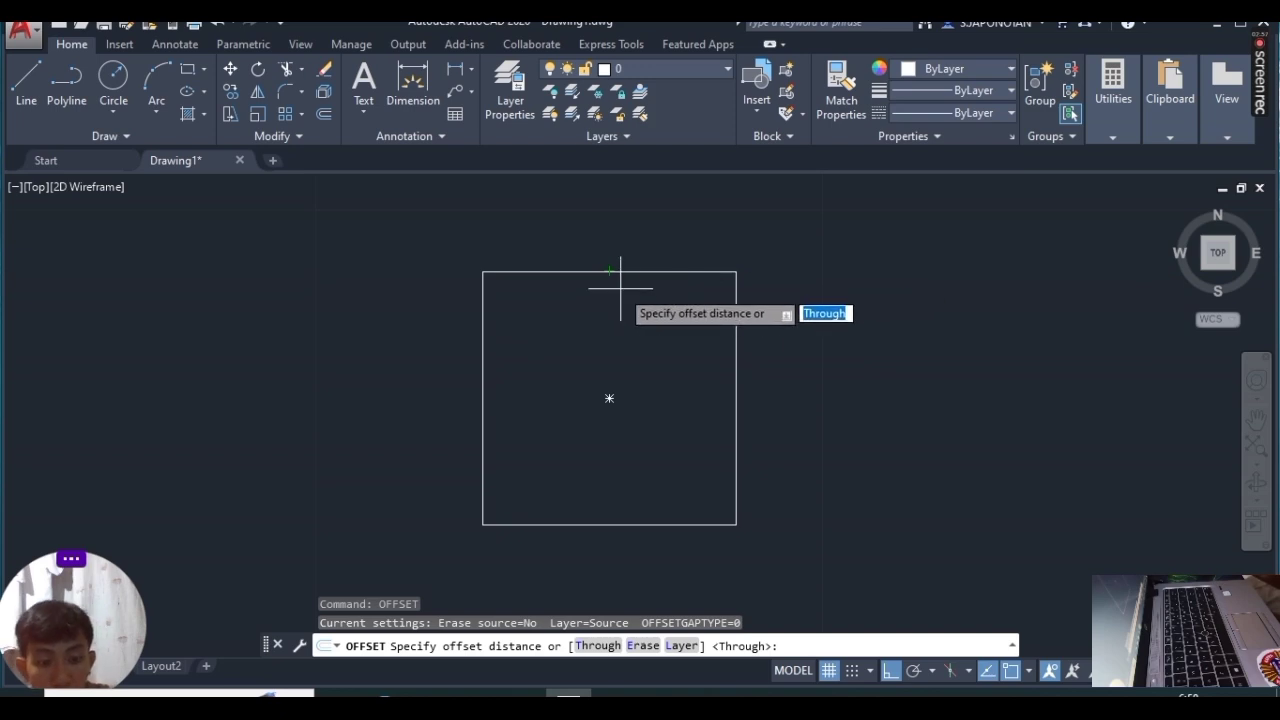
text(.5)
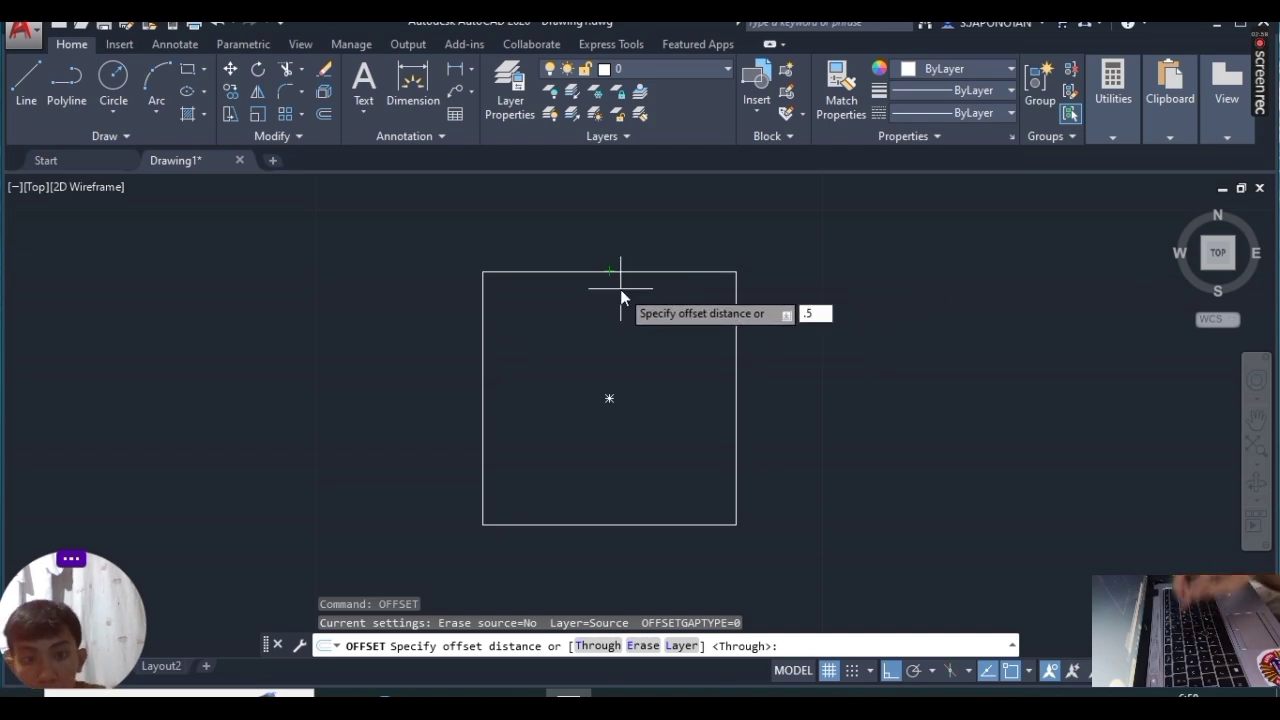
key(Return)
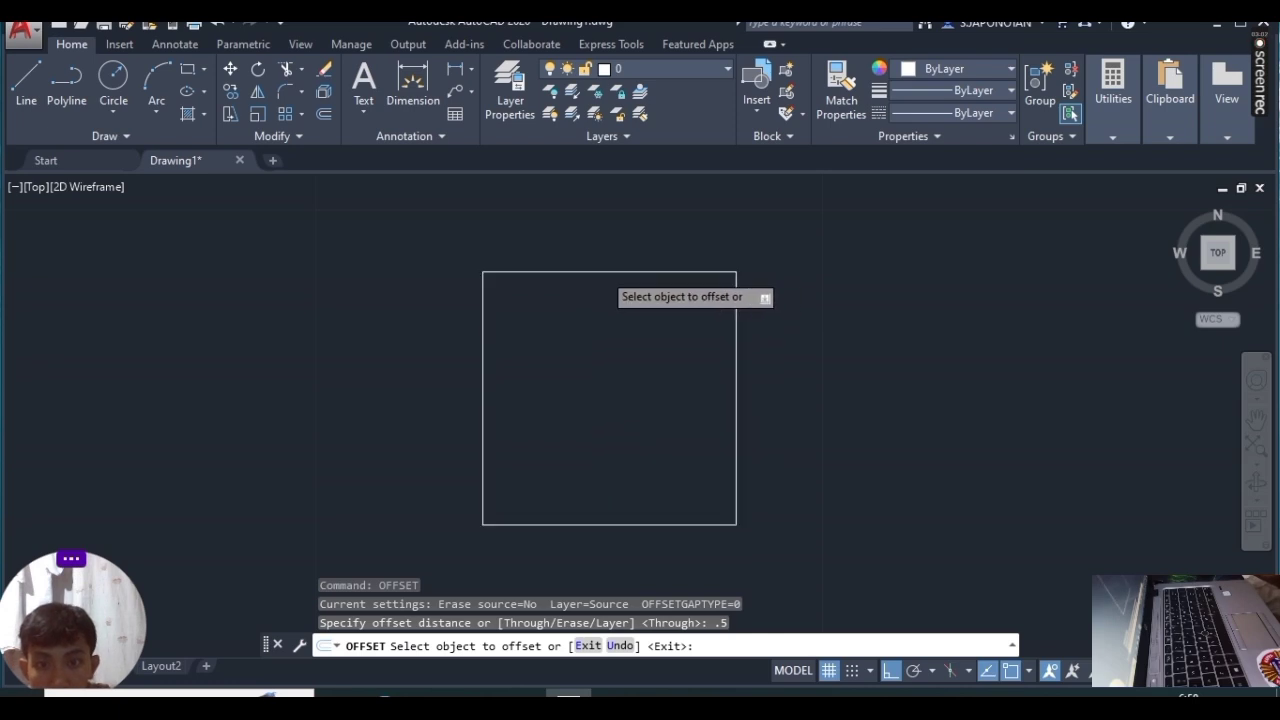
click(602, 271)
click(609, 398)
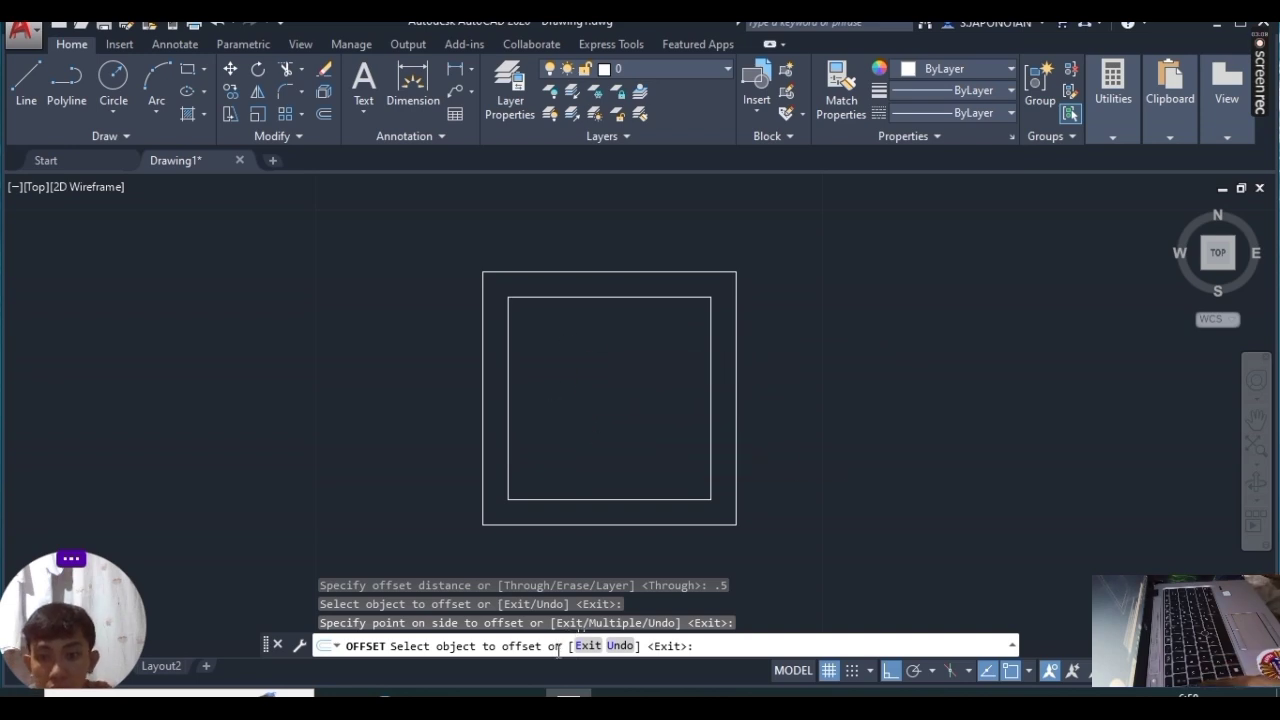
key(Escape)
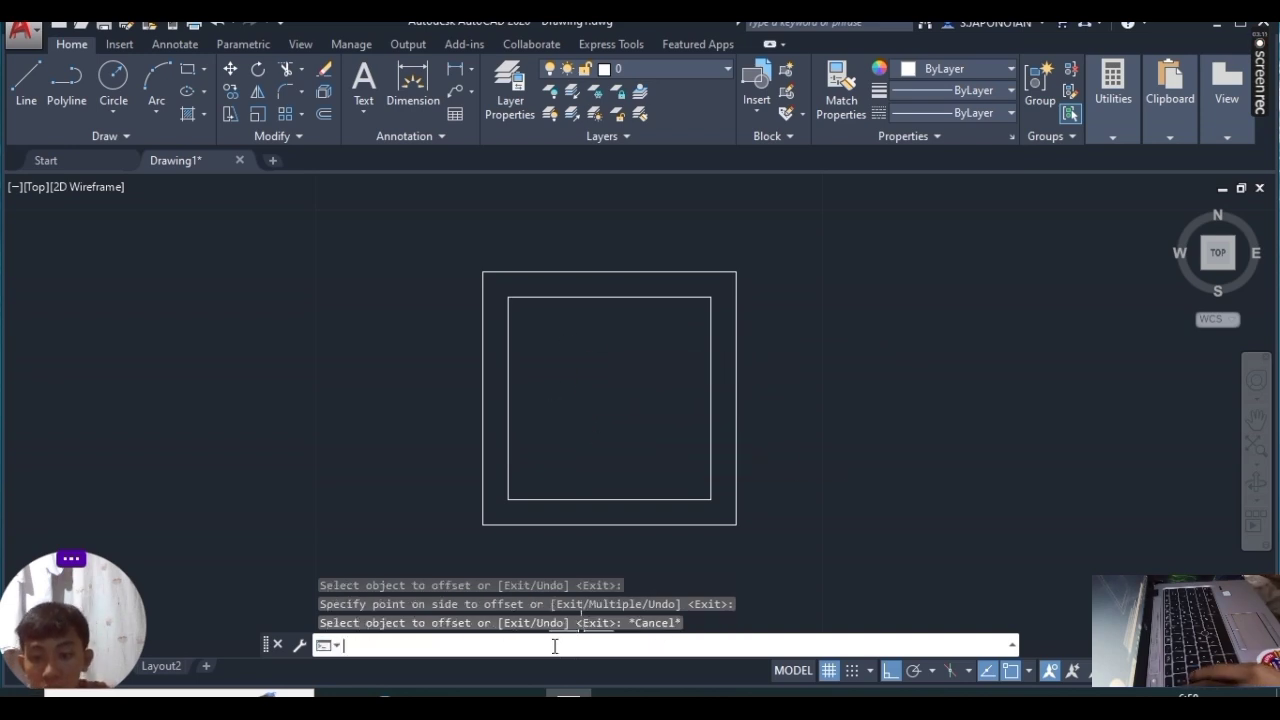
Step: Draw a vertical line from the midpoint of the outer square's top edge to the midpoint of its bottom edge
text(LINE)
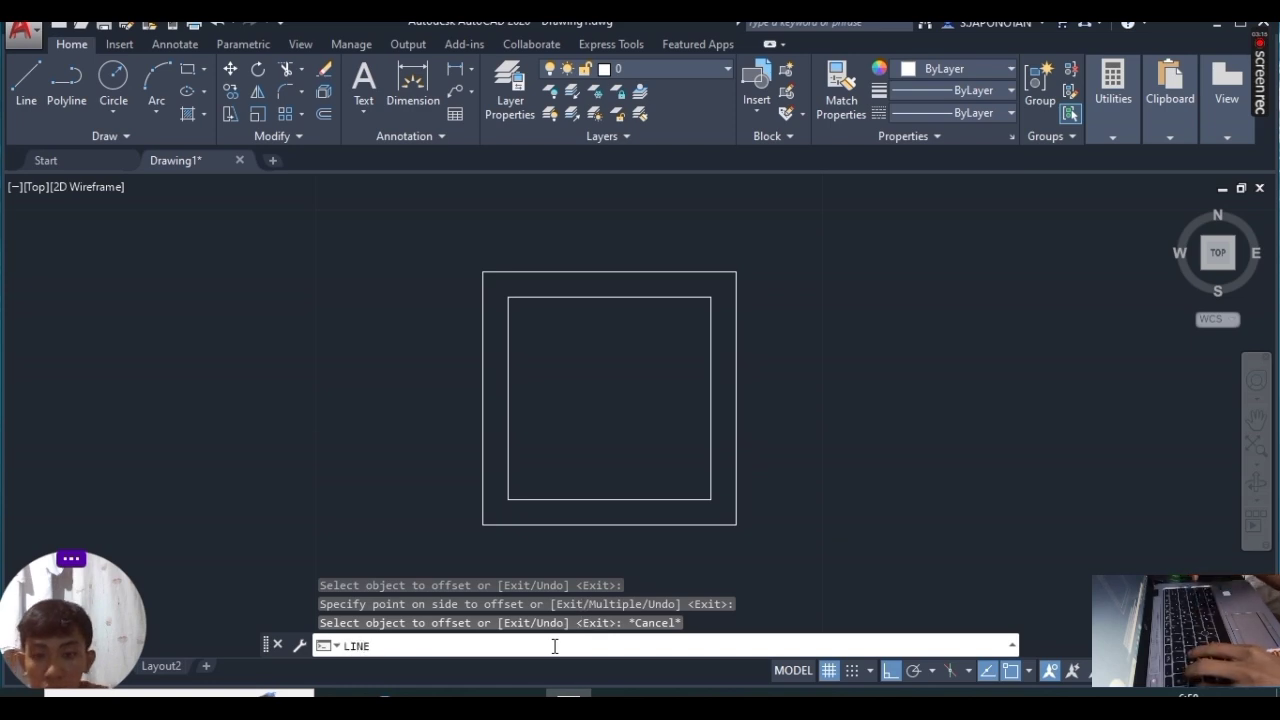
key(Return)
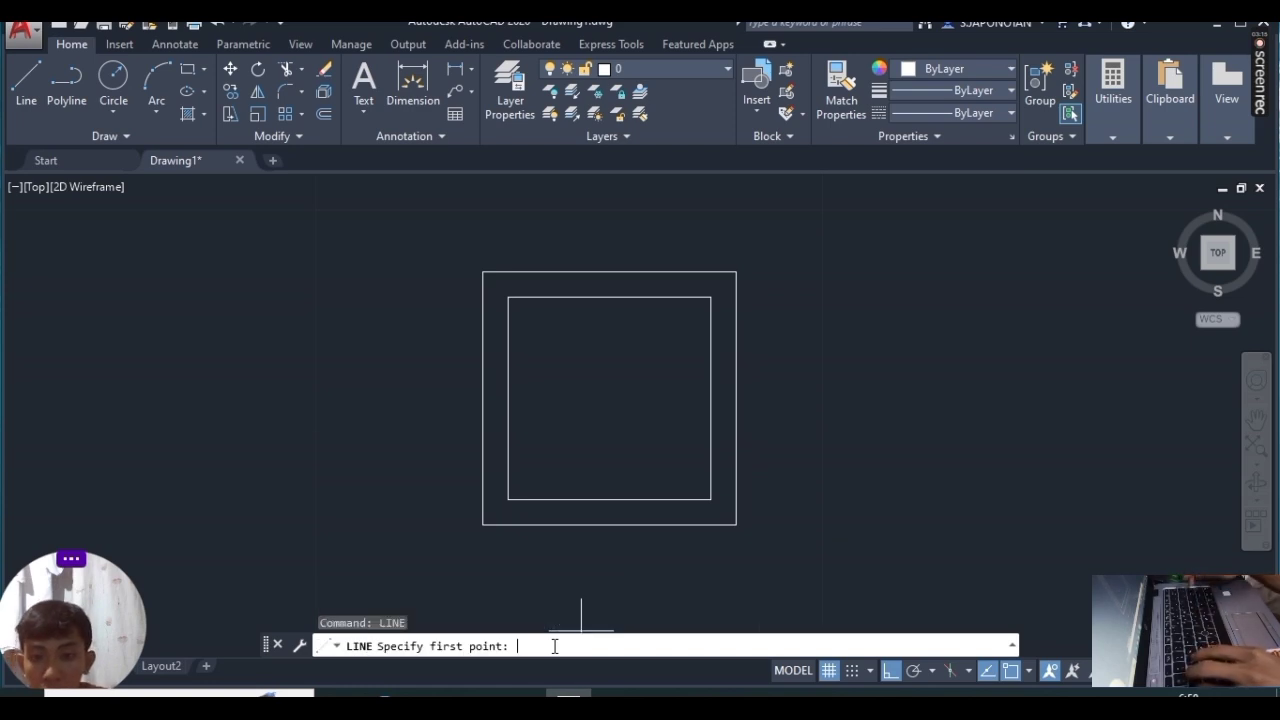
click(609, 271)
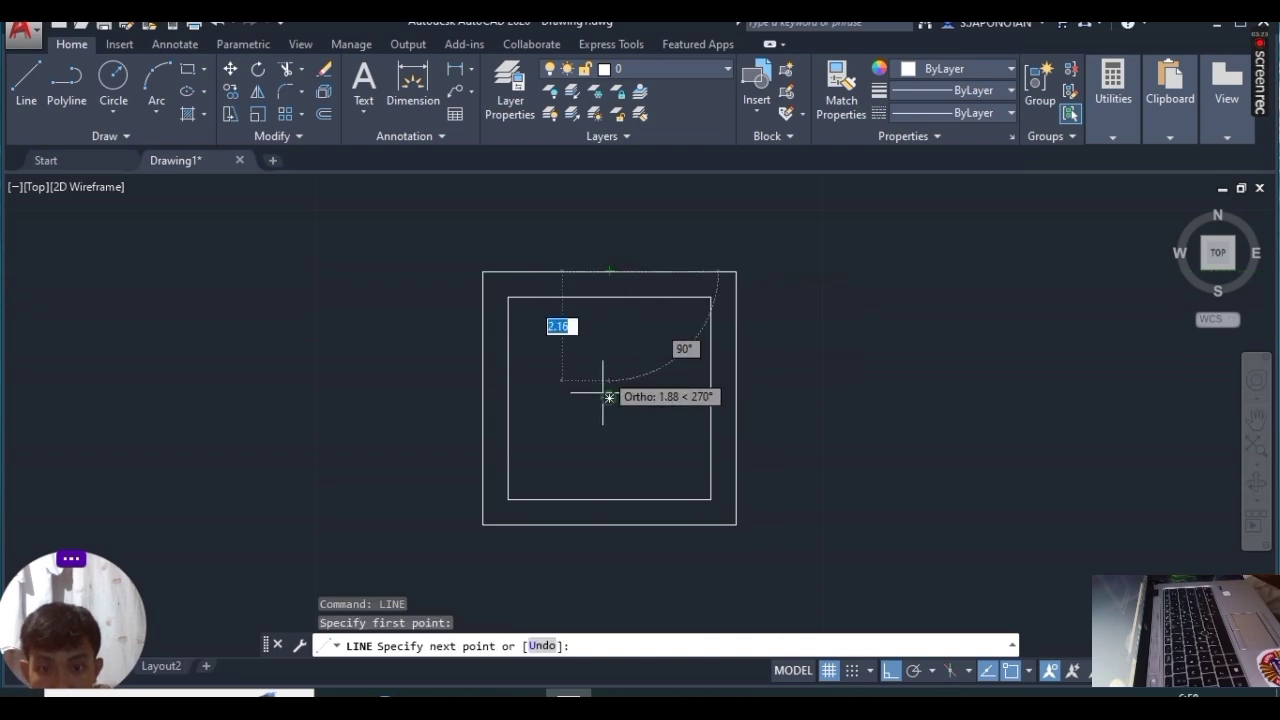
click(609, 524)
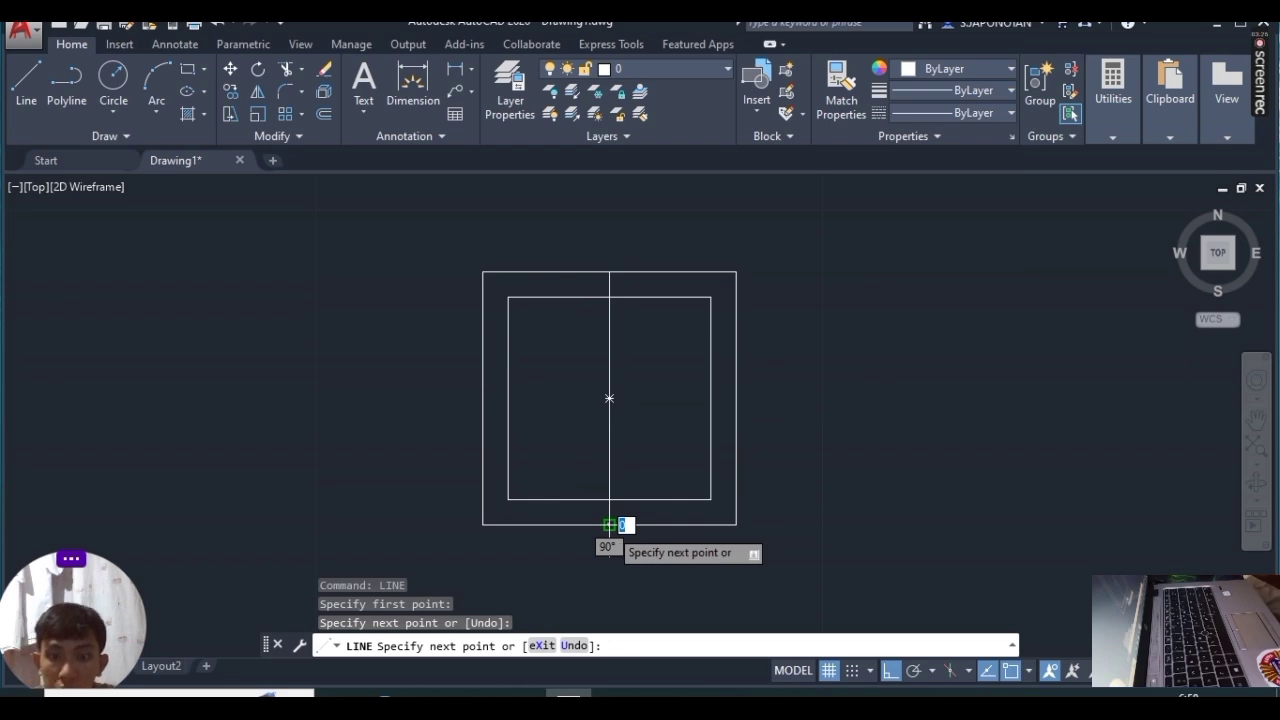
key(Escape)
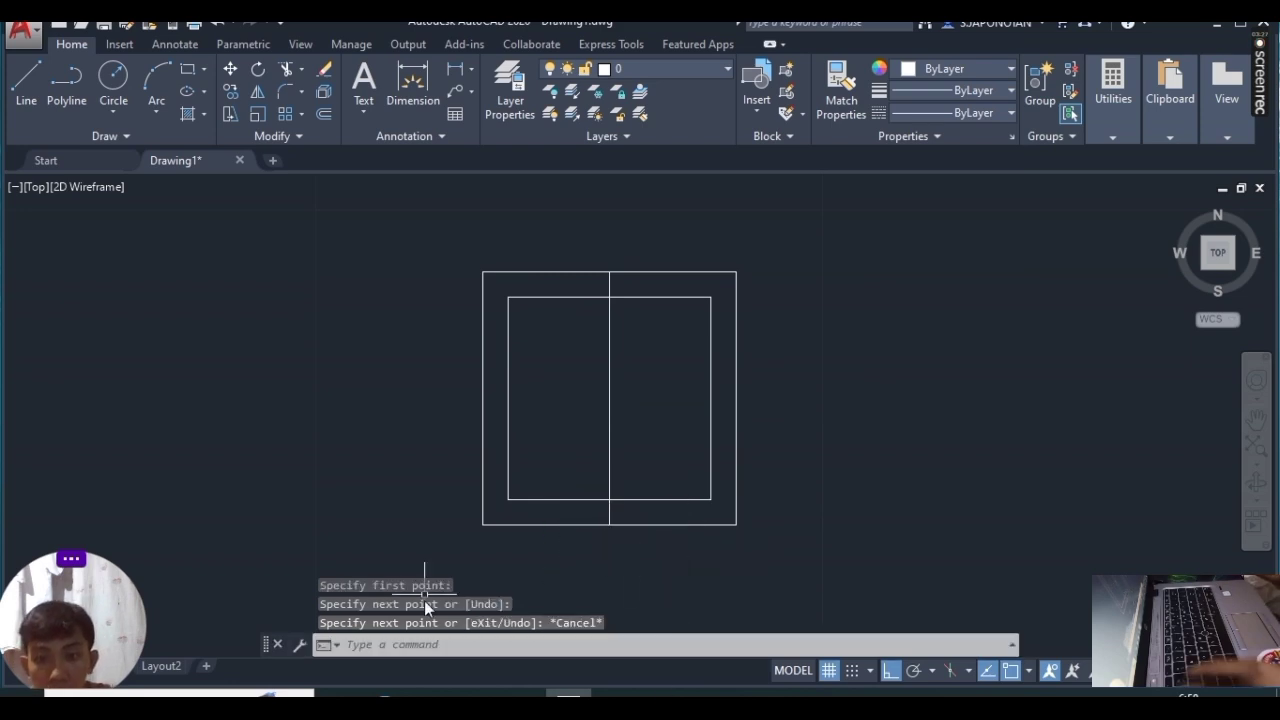
Step: Draw a horizontal line joining the midpoints of the outer square's left and right edges
text(LINE)
key(Return)
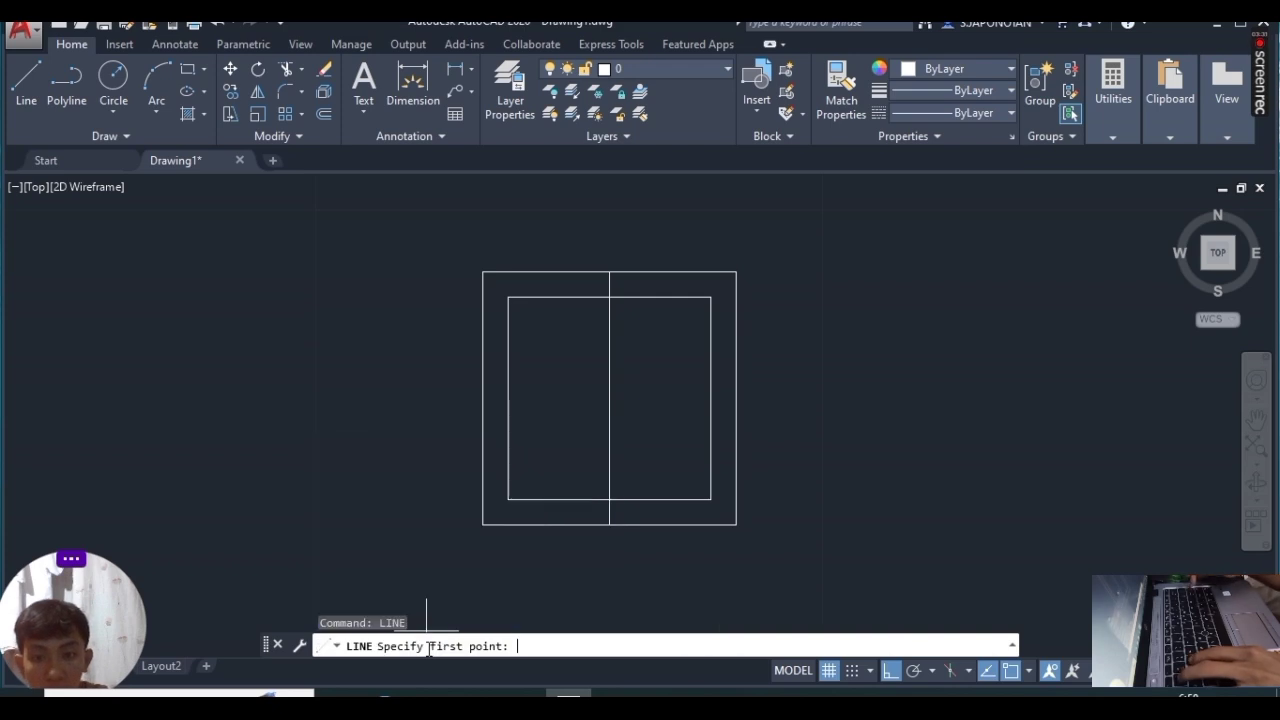
click(482, 398)
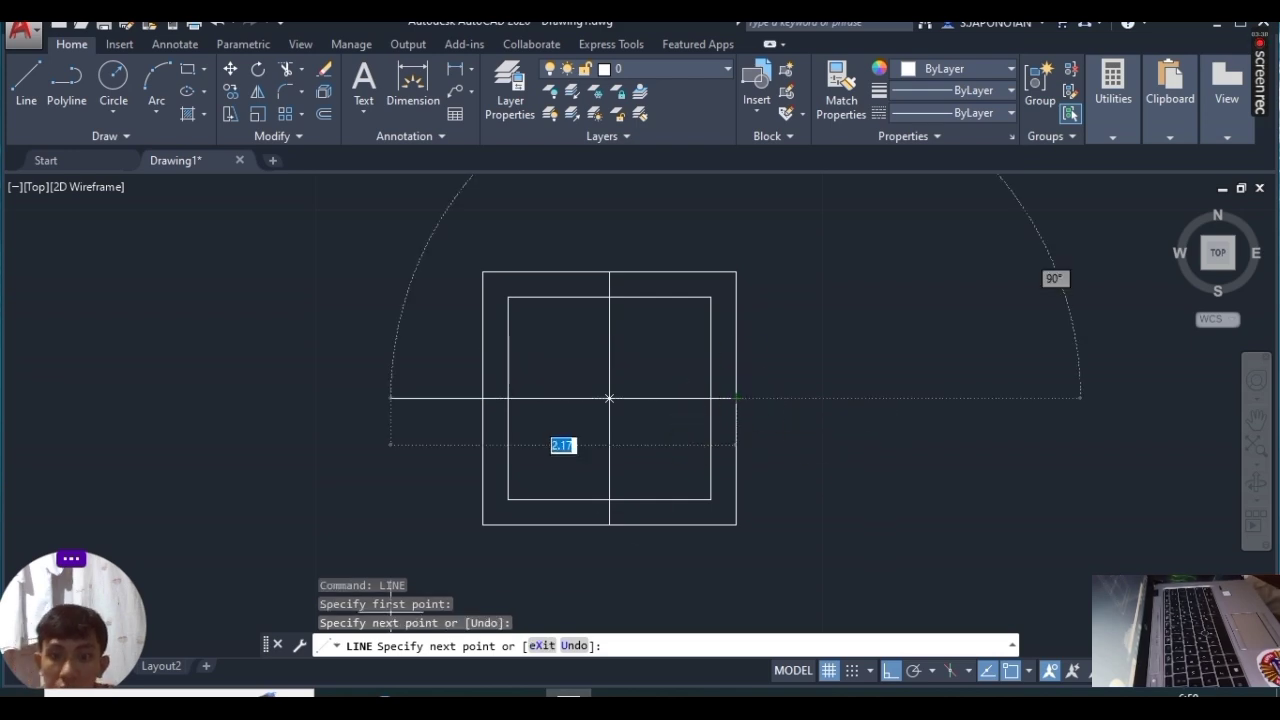
key(Escape)
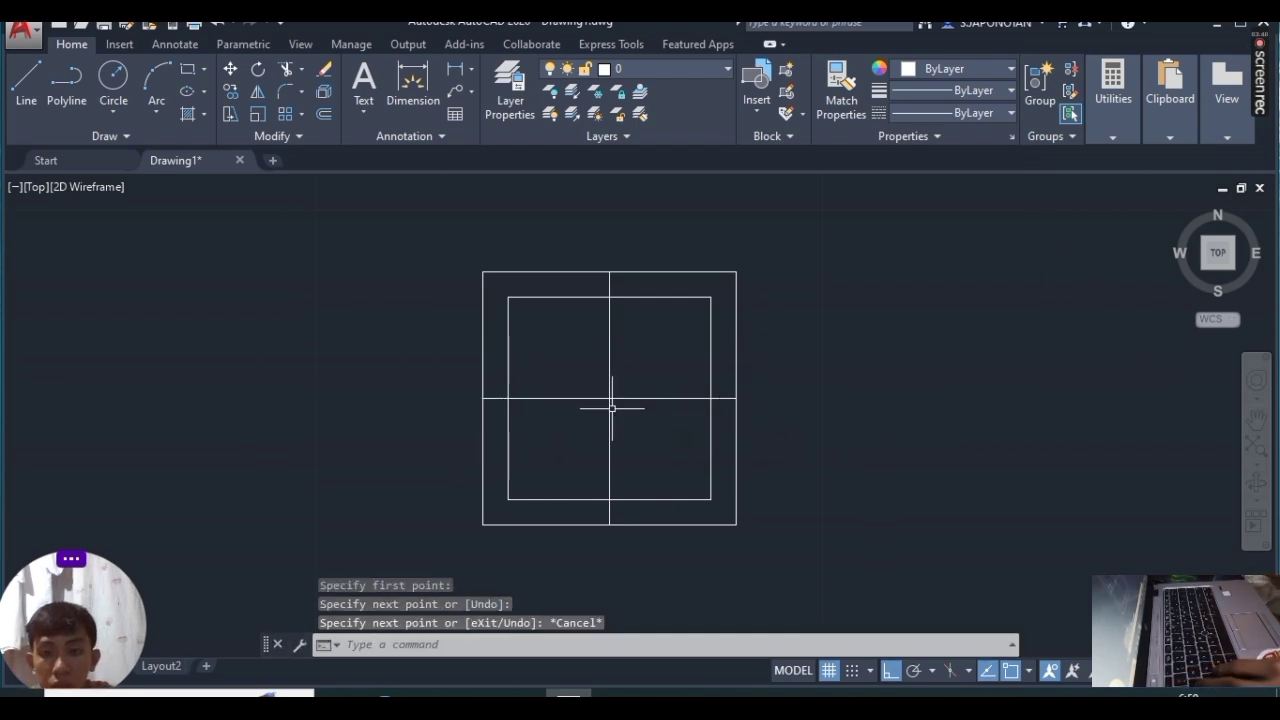
Step: Stretch the upper end of the vertical centre line upward by 1, beyond the outer square
scroll(619, 354, down, 2)
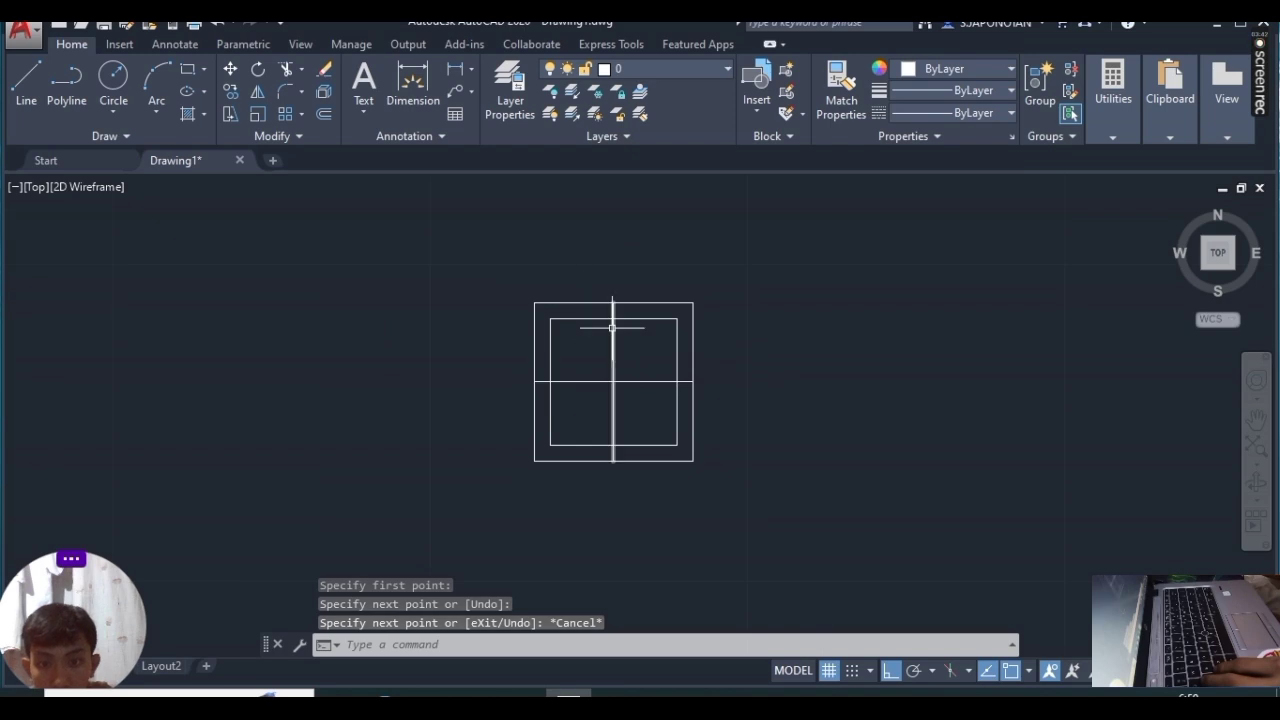
scroll(611, 323, up, 2)
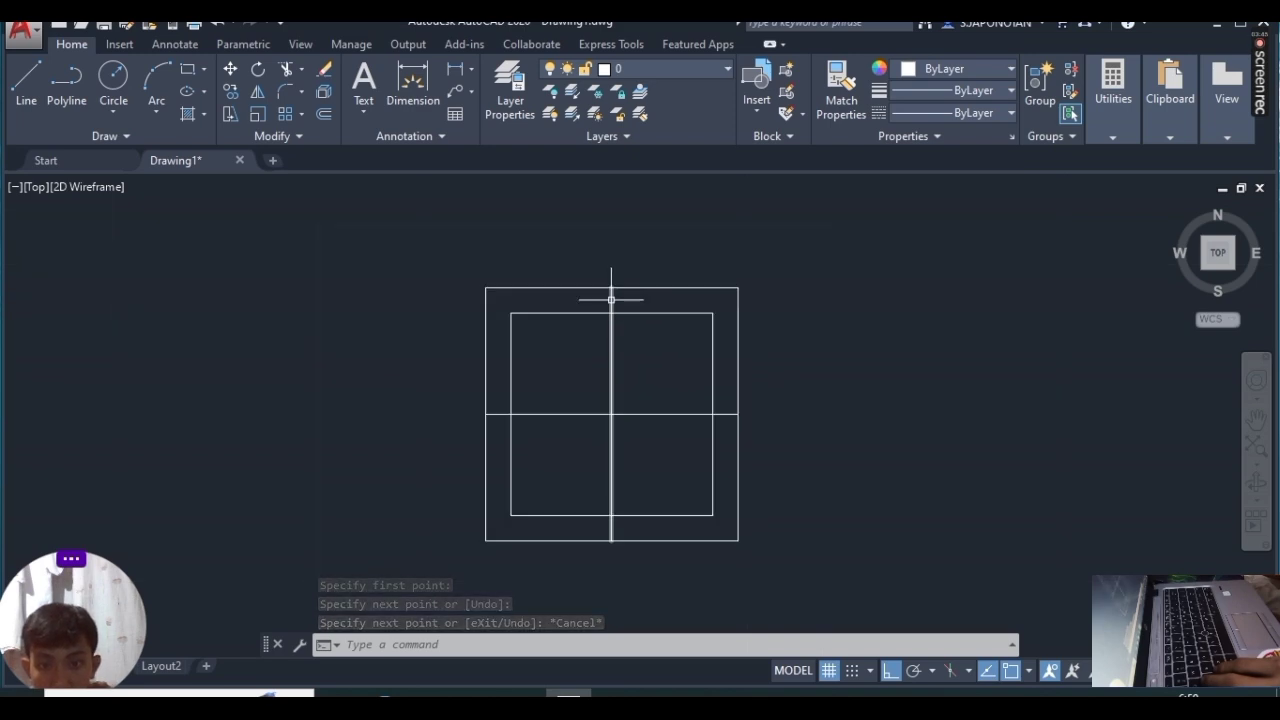
click(611, 299)
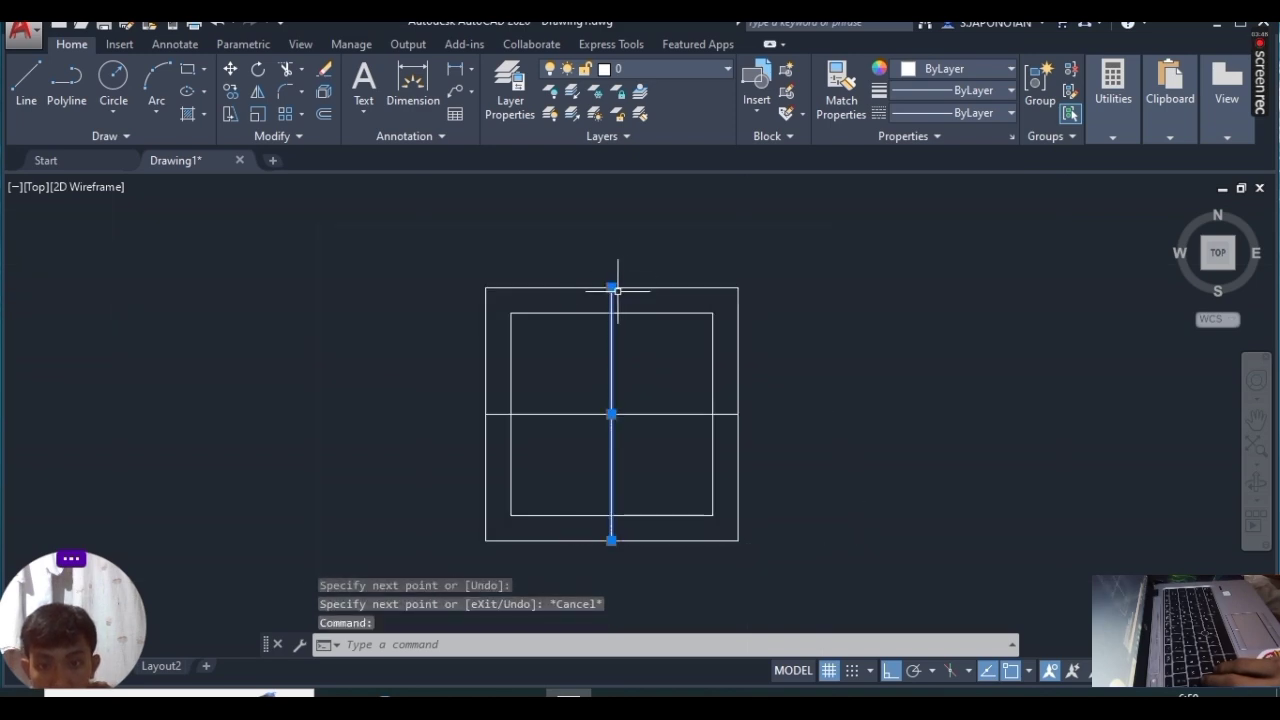
click(610, 287)
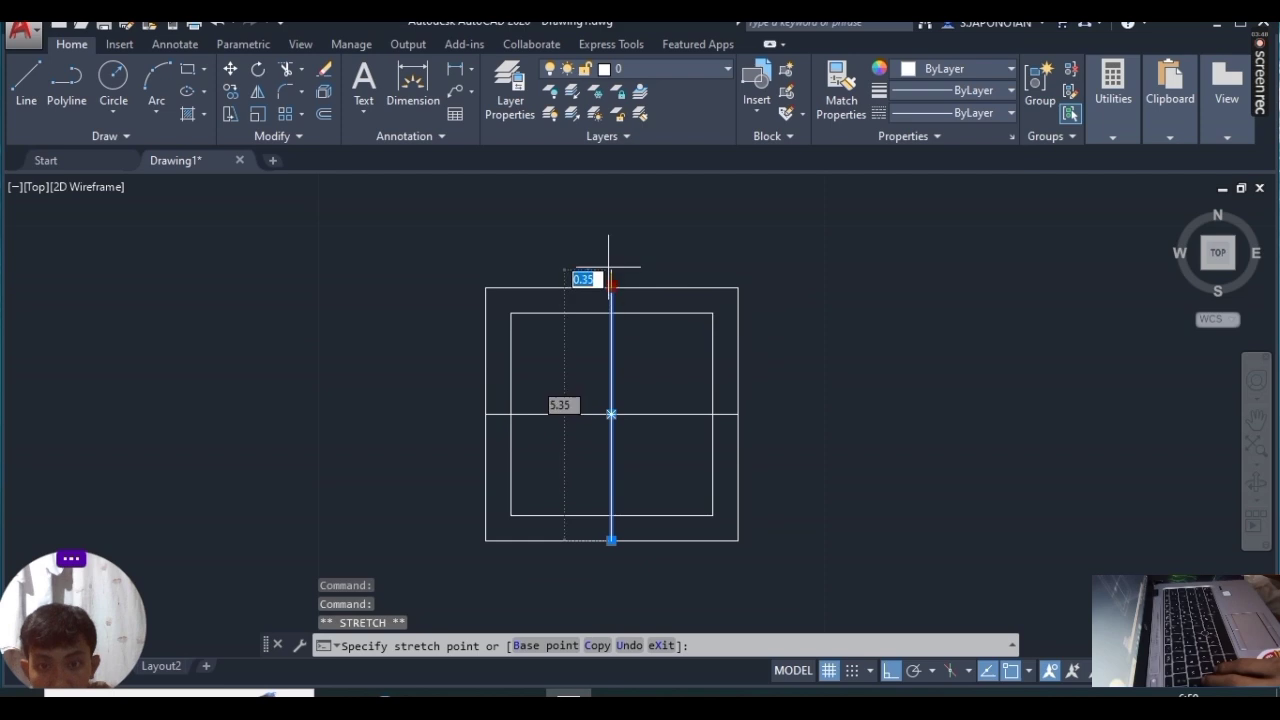
text(1)
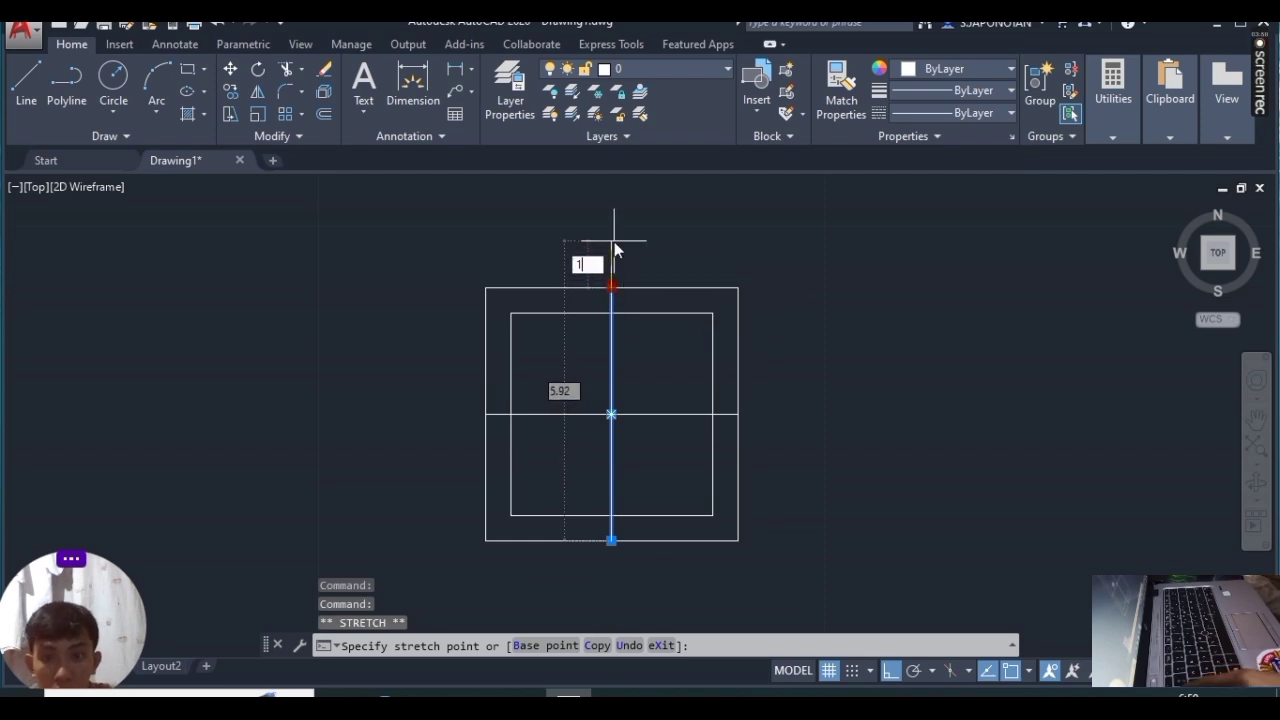
key(Return)
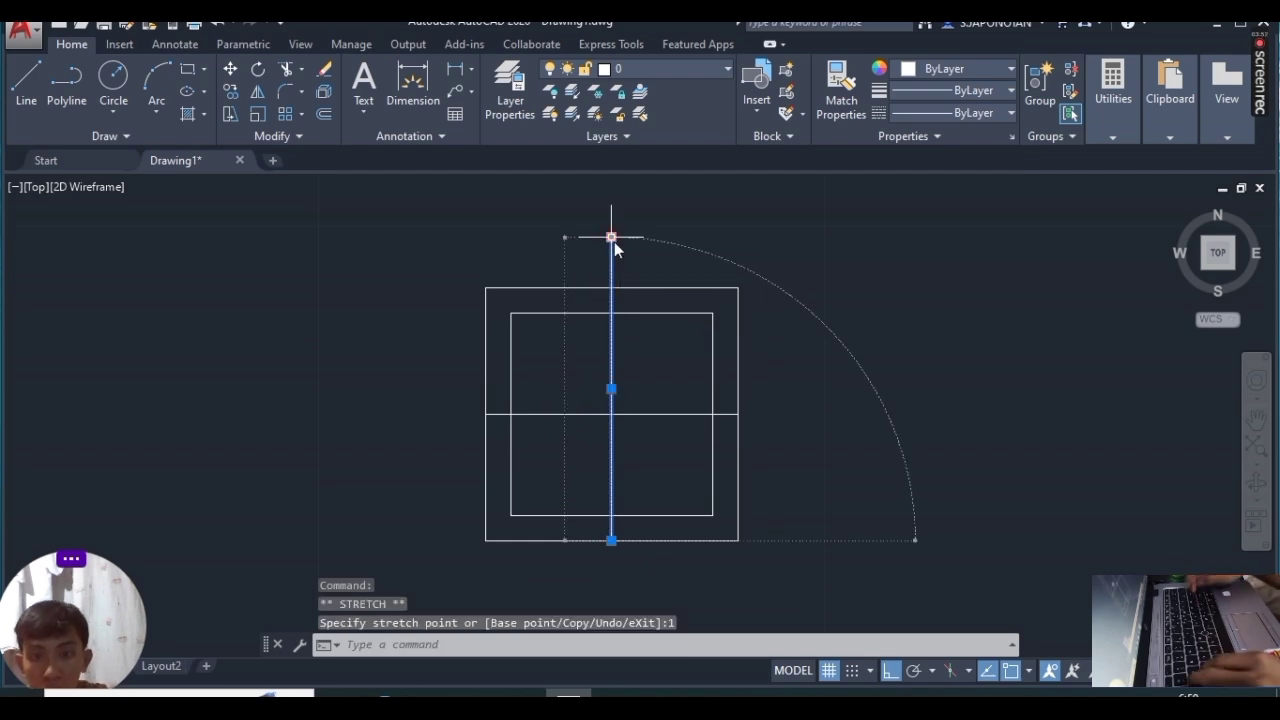
click(617, 540)
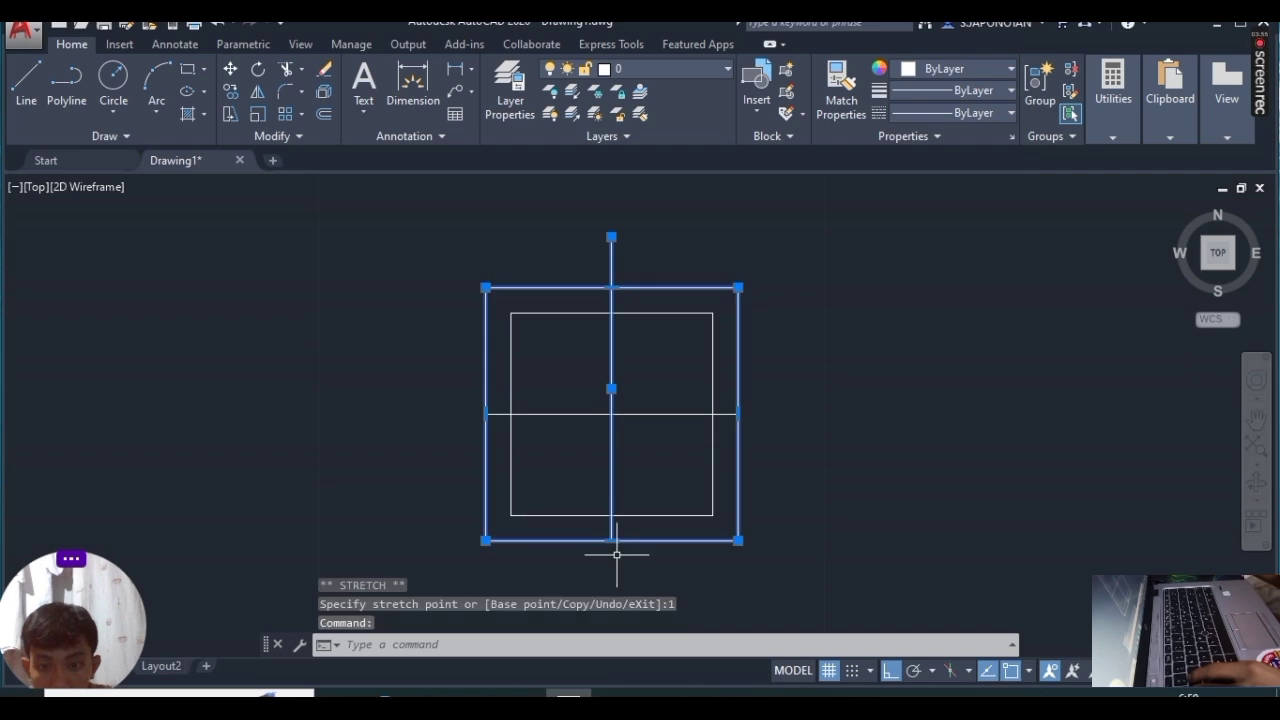
click(611, 540)
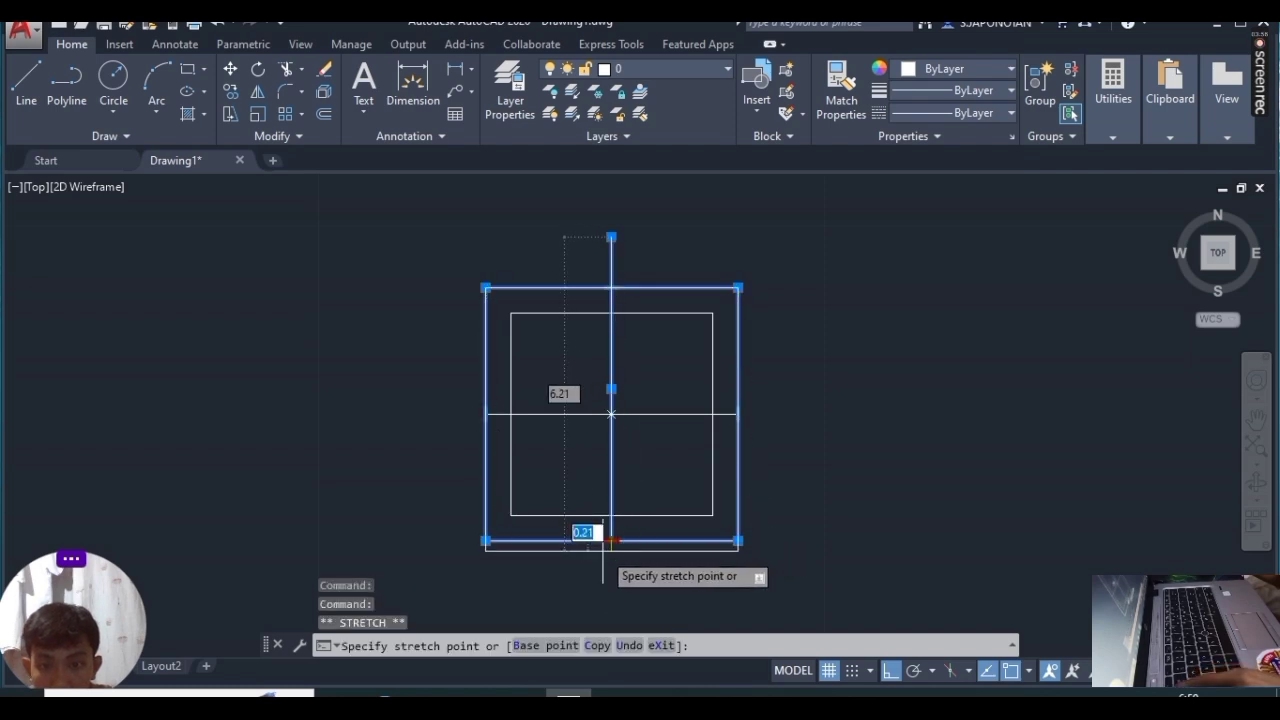
key(Escape)
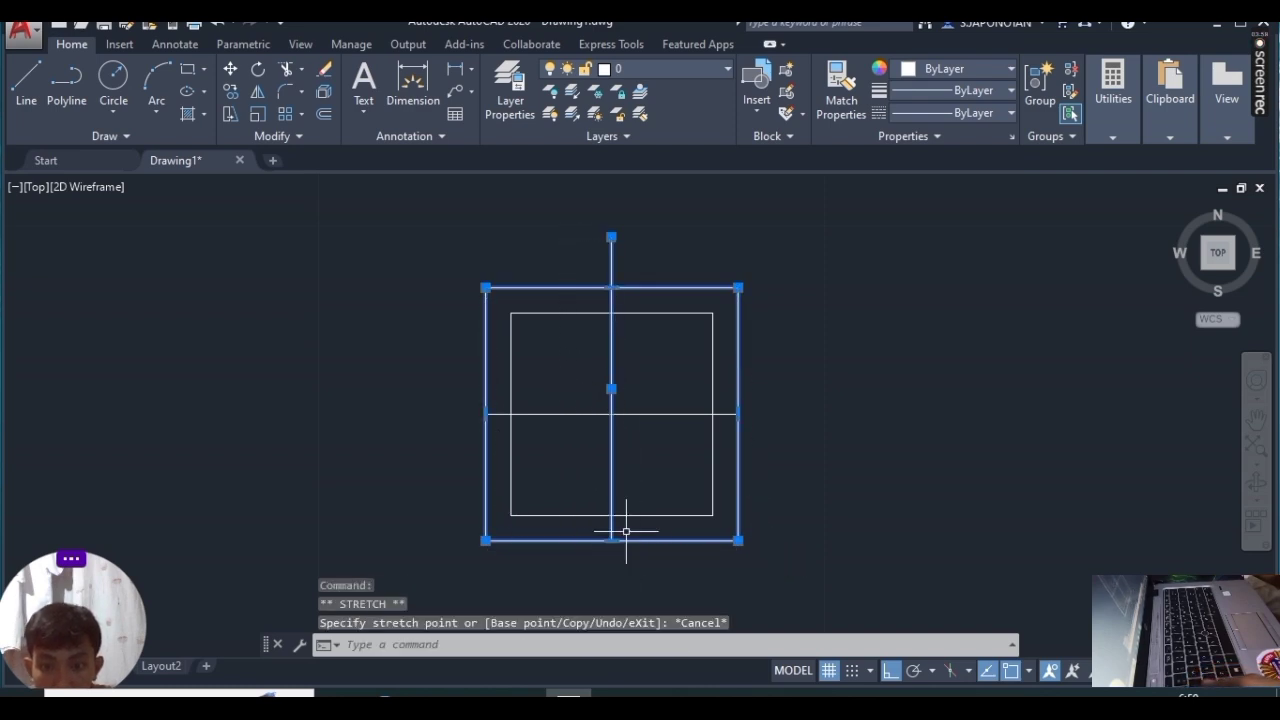
key(Escape)
Step: Stretch the lower end of the vertical centre line downward by 1, without including the outer square
click(611, 541)
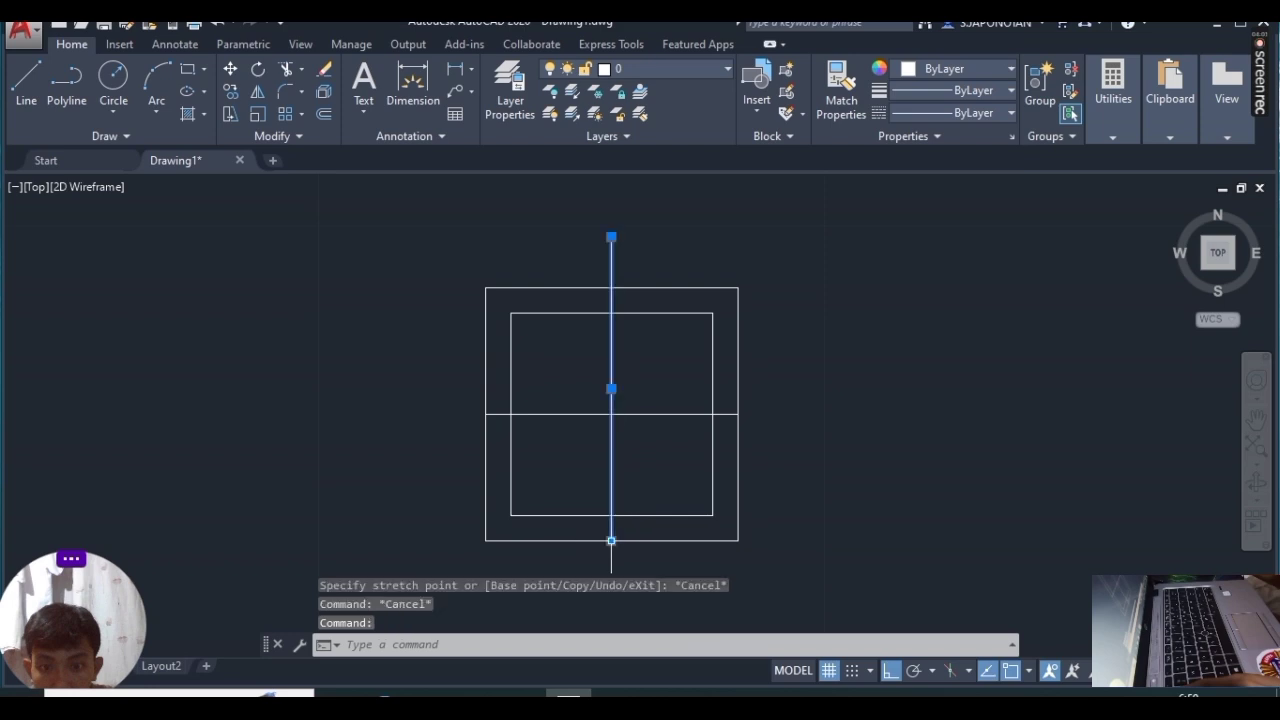
click(611, 540)
text(1)
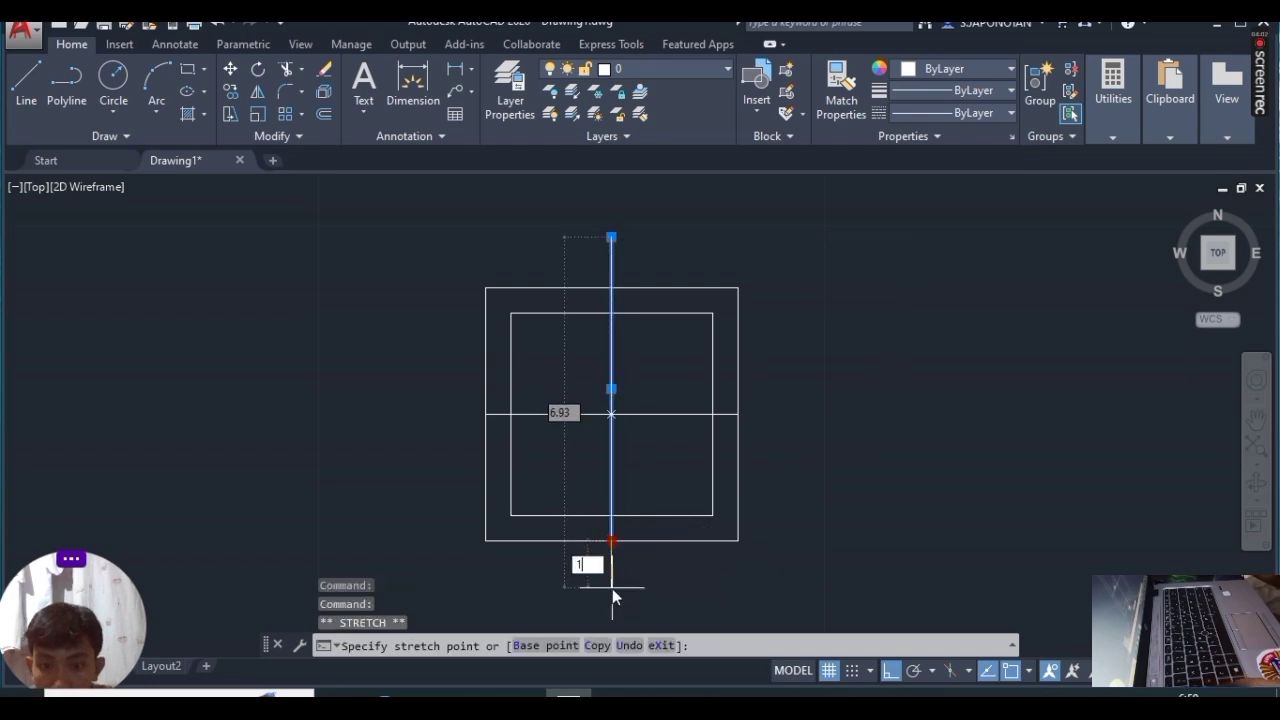
key(Return)
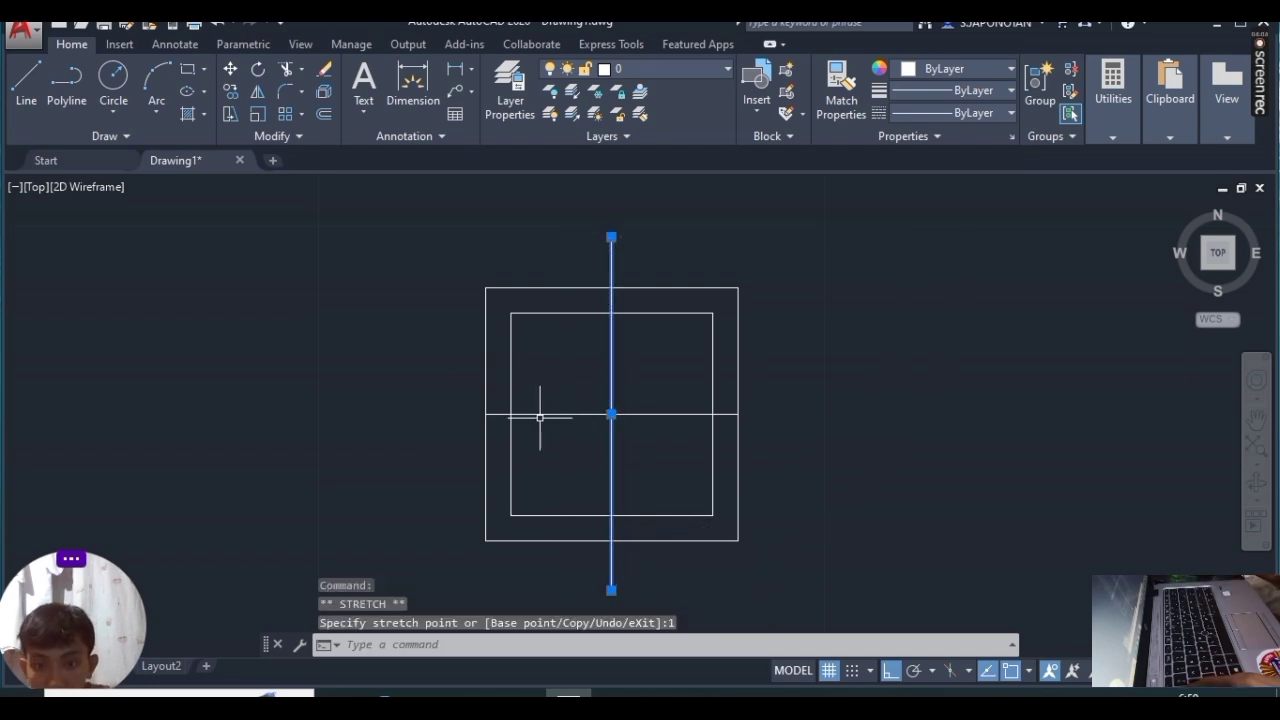
Step: Stretch both ends of the horizontal centre line outward by 1 beyond the outer square's left and right edges
click(544, 414)
click(486, 413)
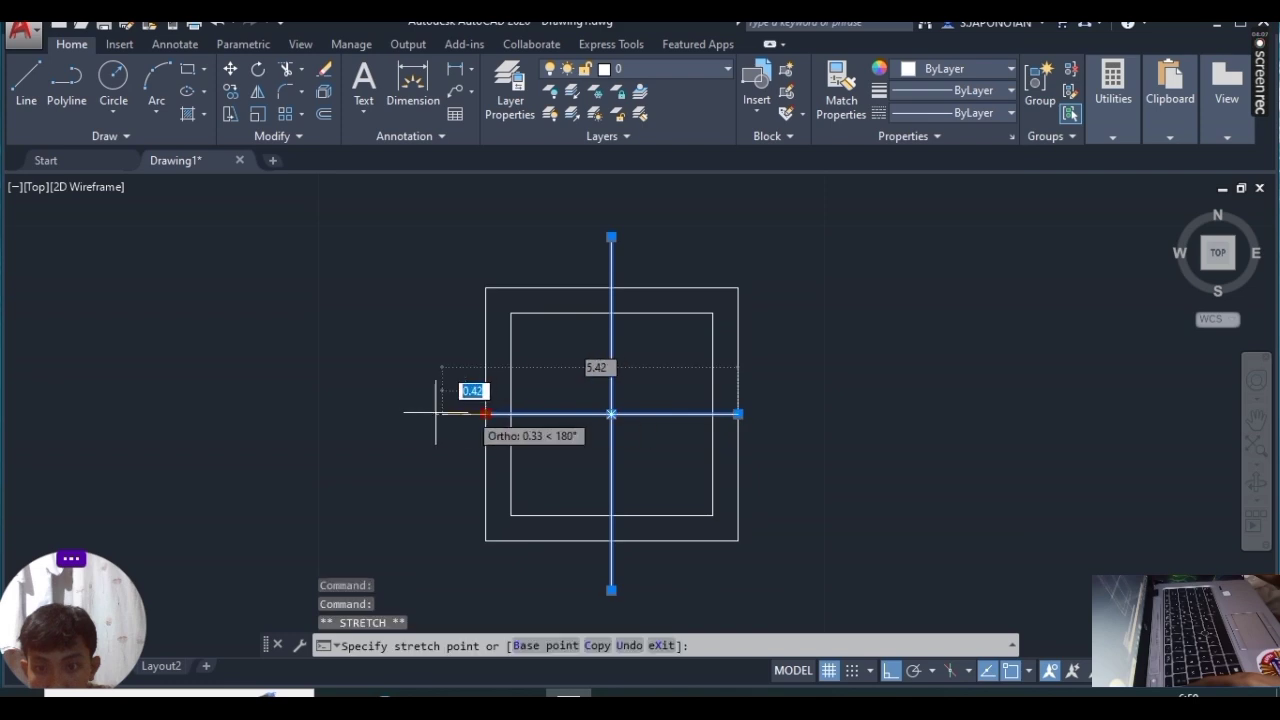
text(1)
key(Return)
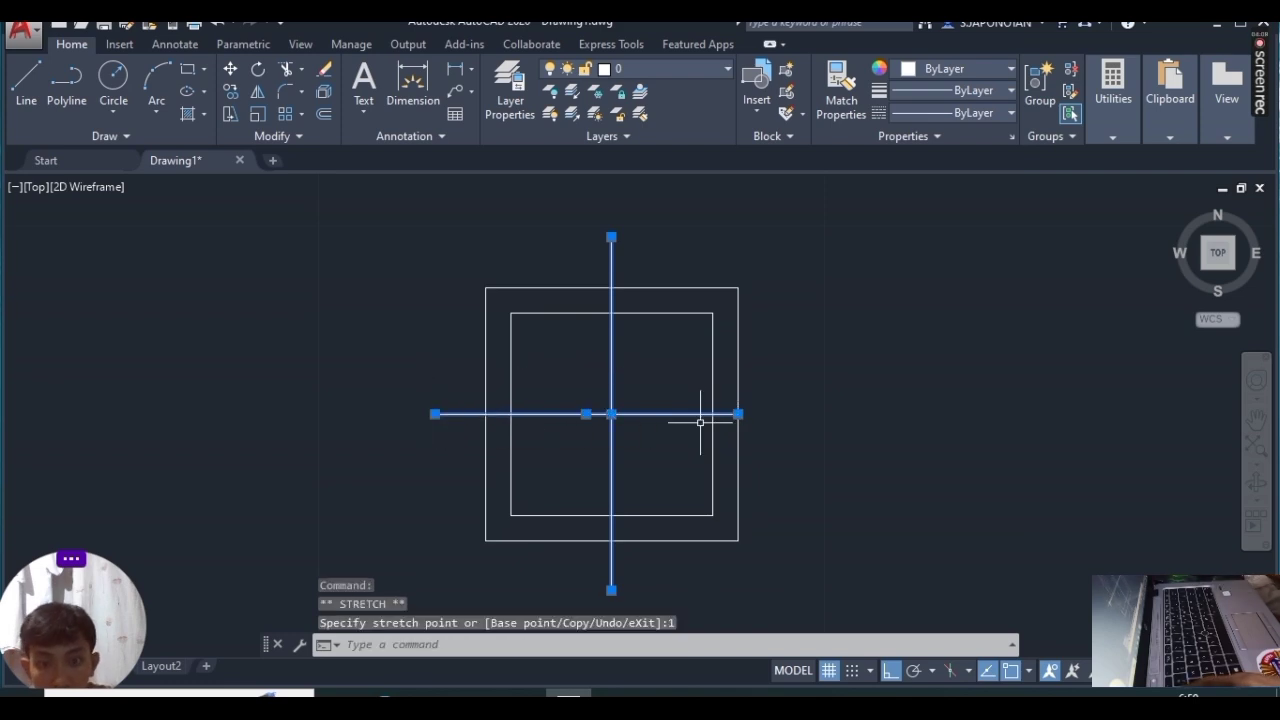
click(739, 413)
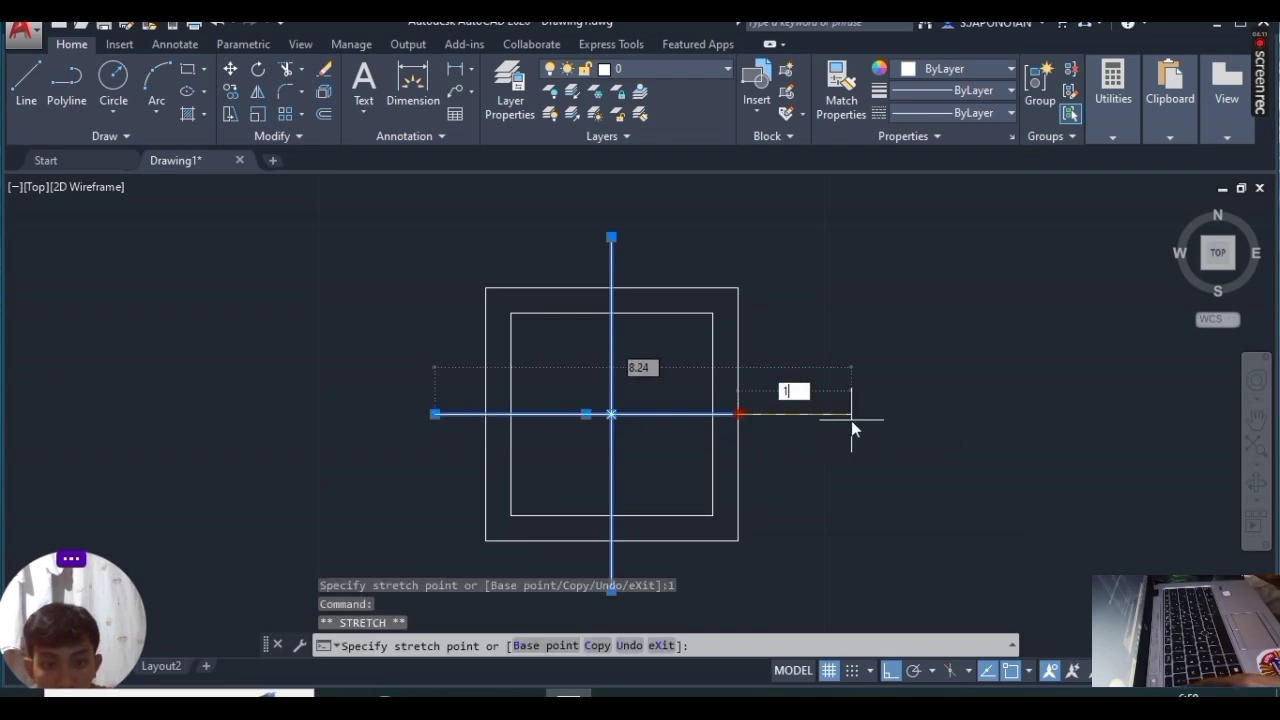
text(1)
key(Return)
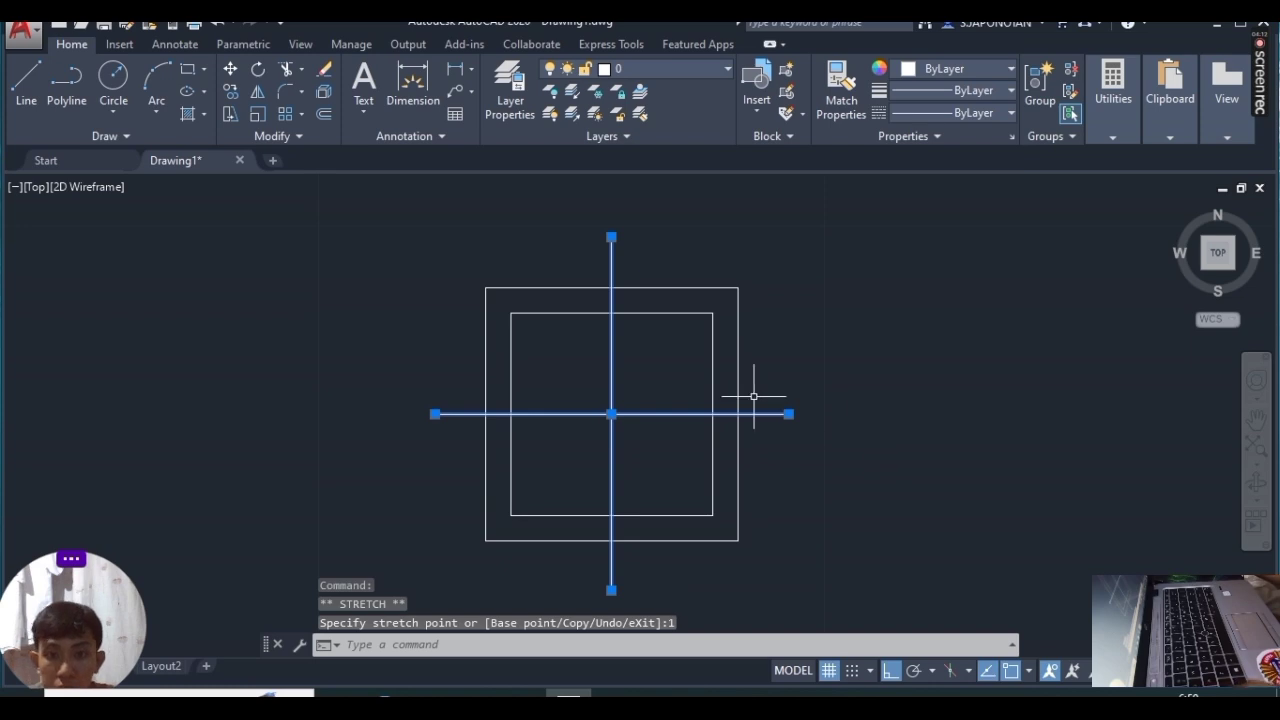
key(Escape)
Step: Draw a diamond polyline joining the four outer ends of the vertical and horizontal centre lines
scroll(834, 440, down, 2)
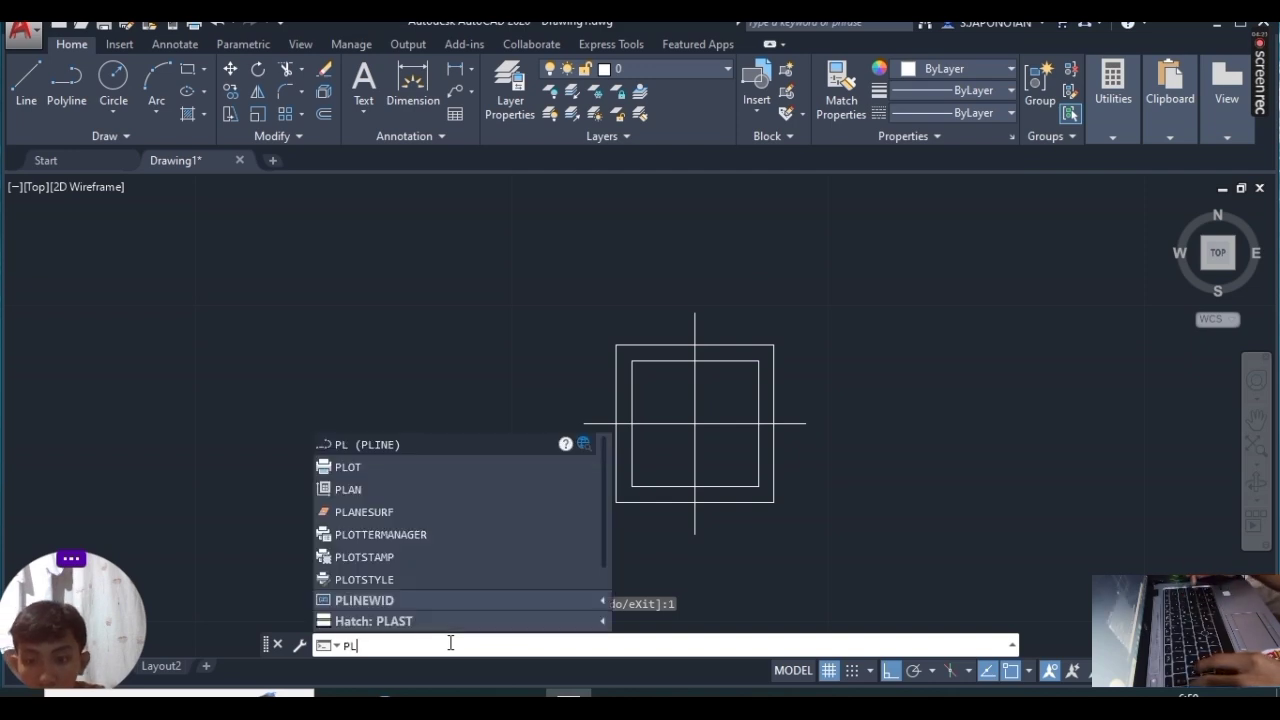
key(Return)
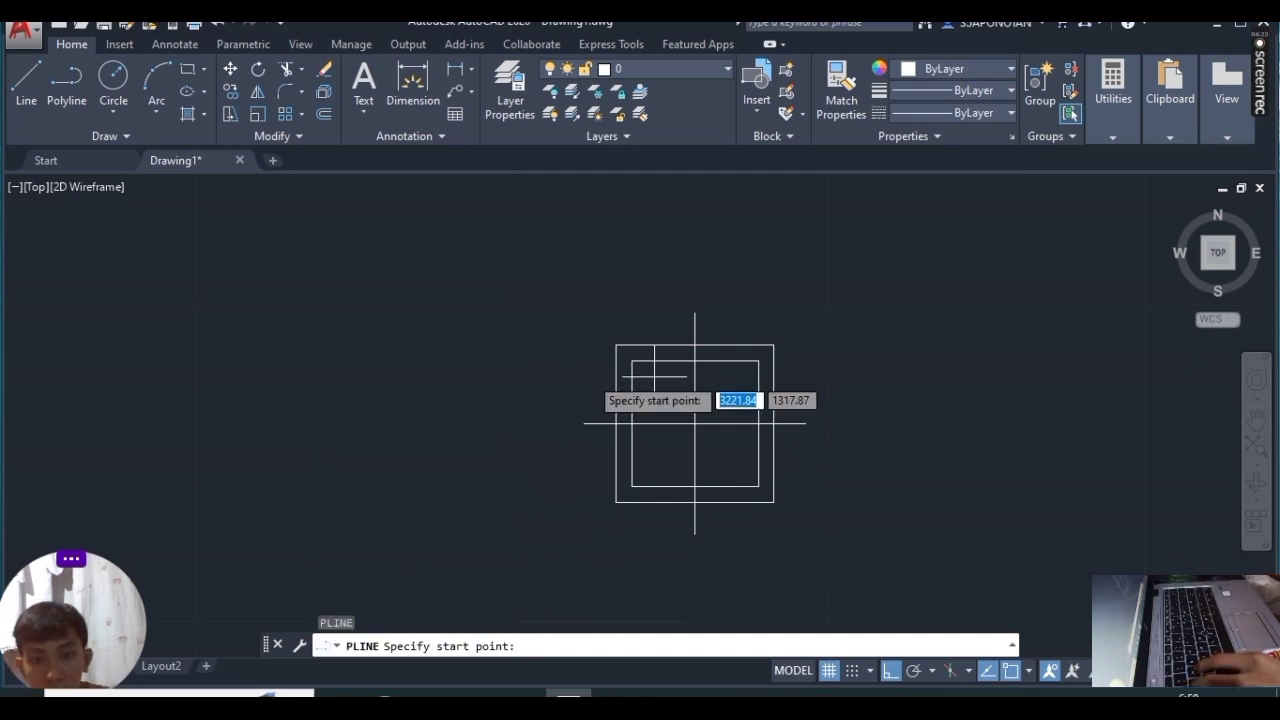
click(695, 313)
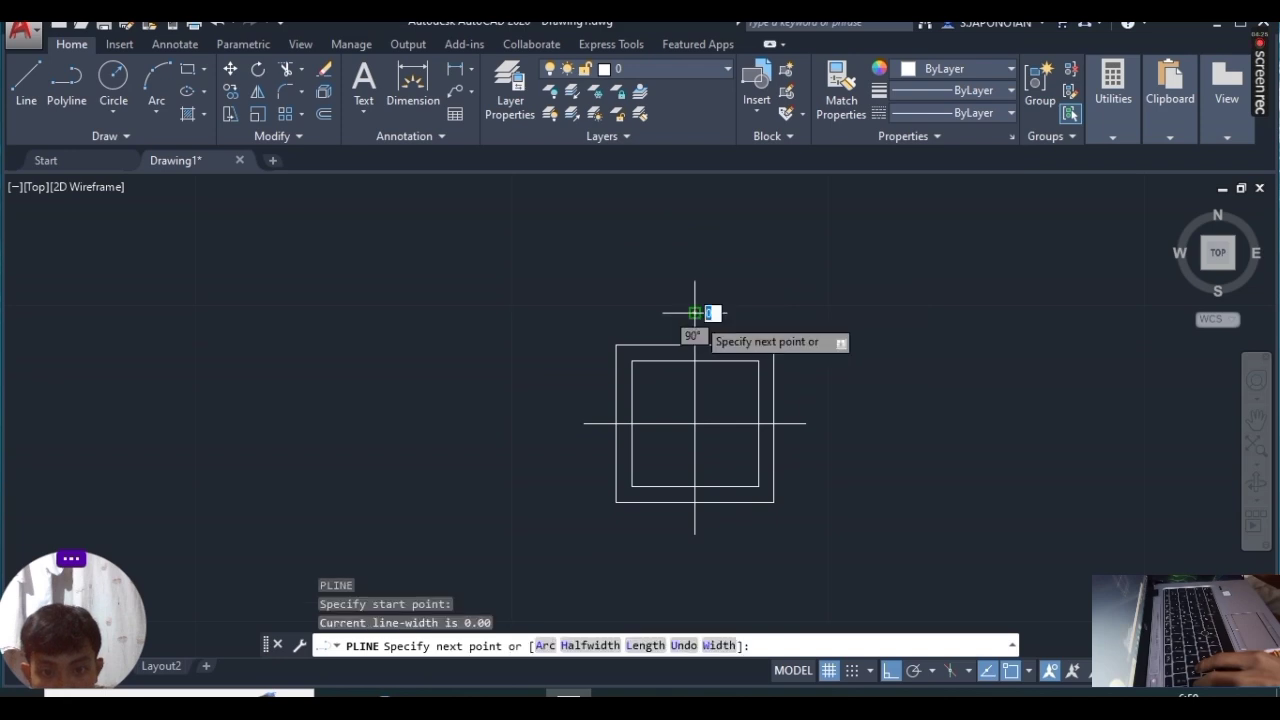
click(584, 424)
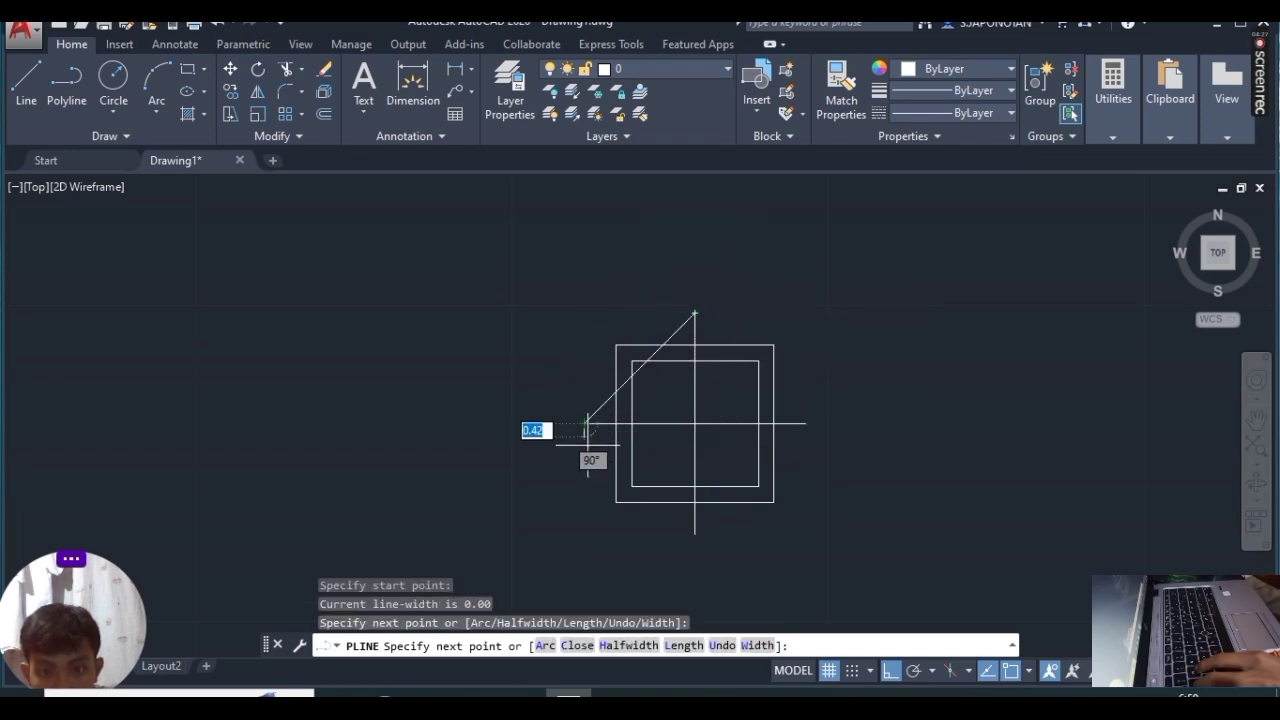
click(695, 534)
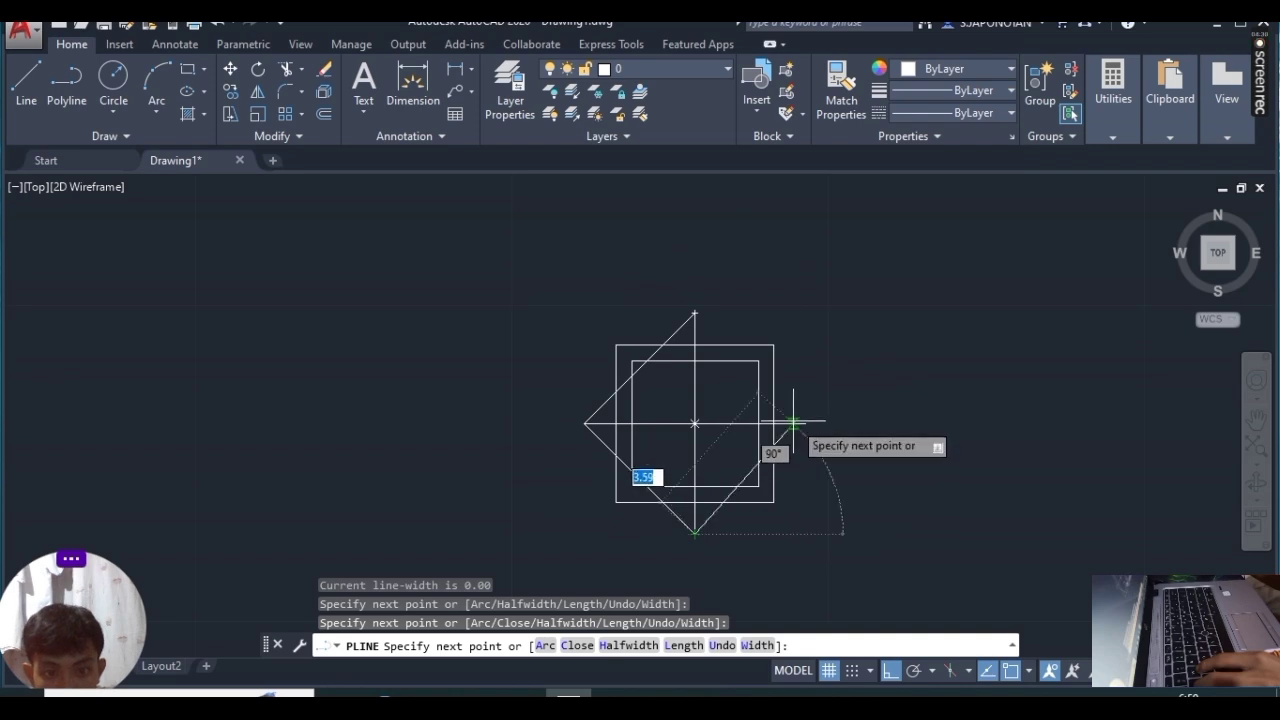
click(797, 432)
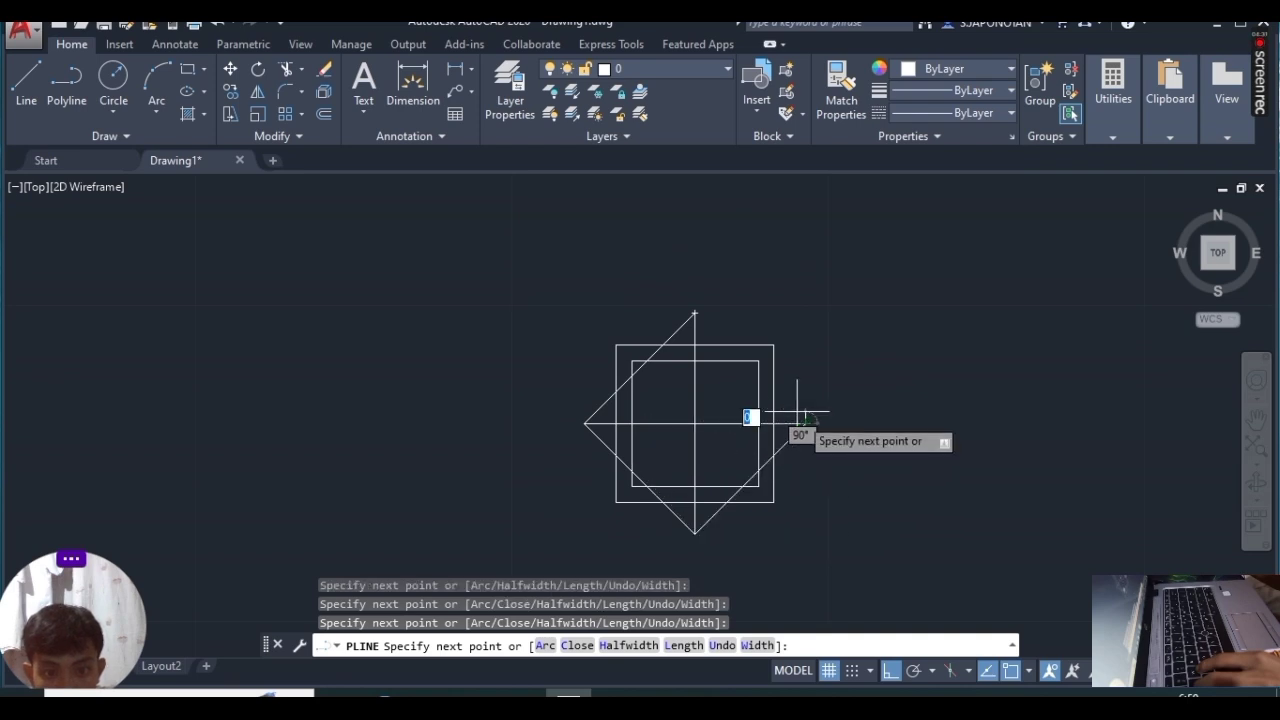
click(695, 313)
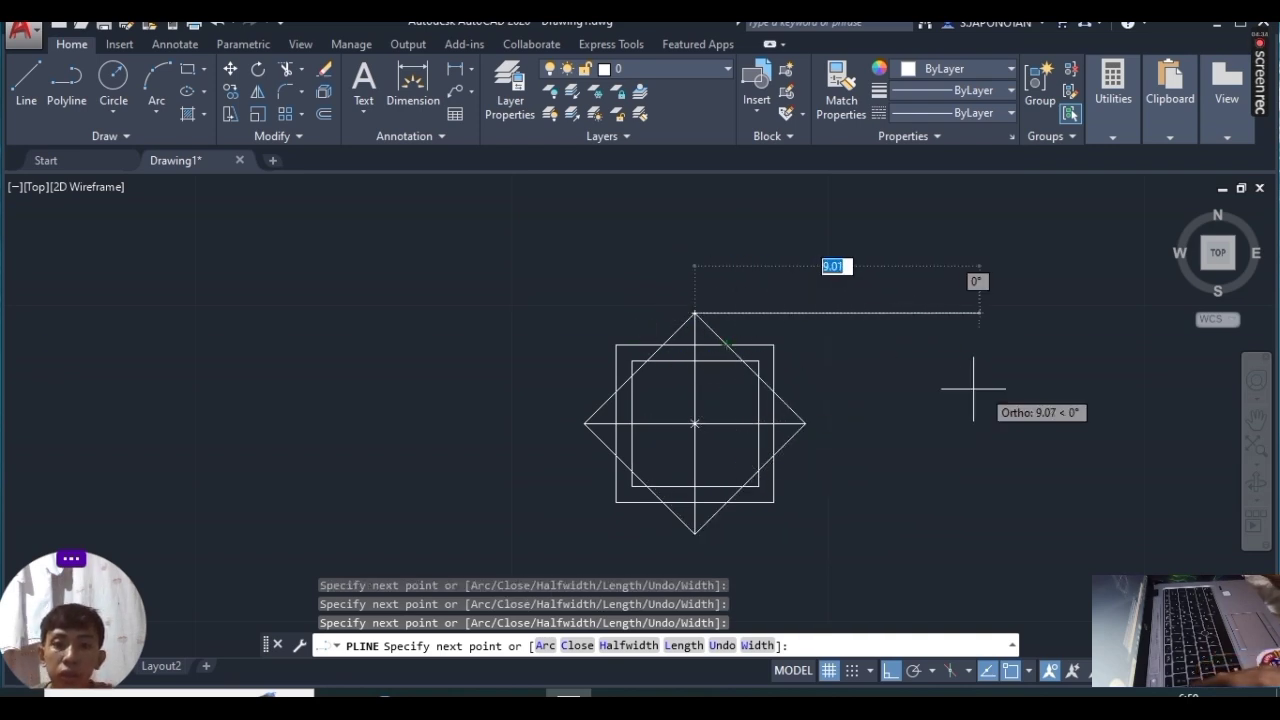
key(Escape)
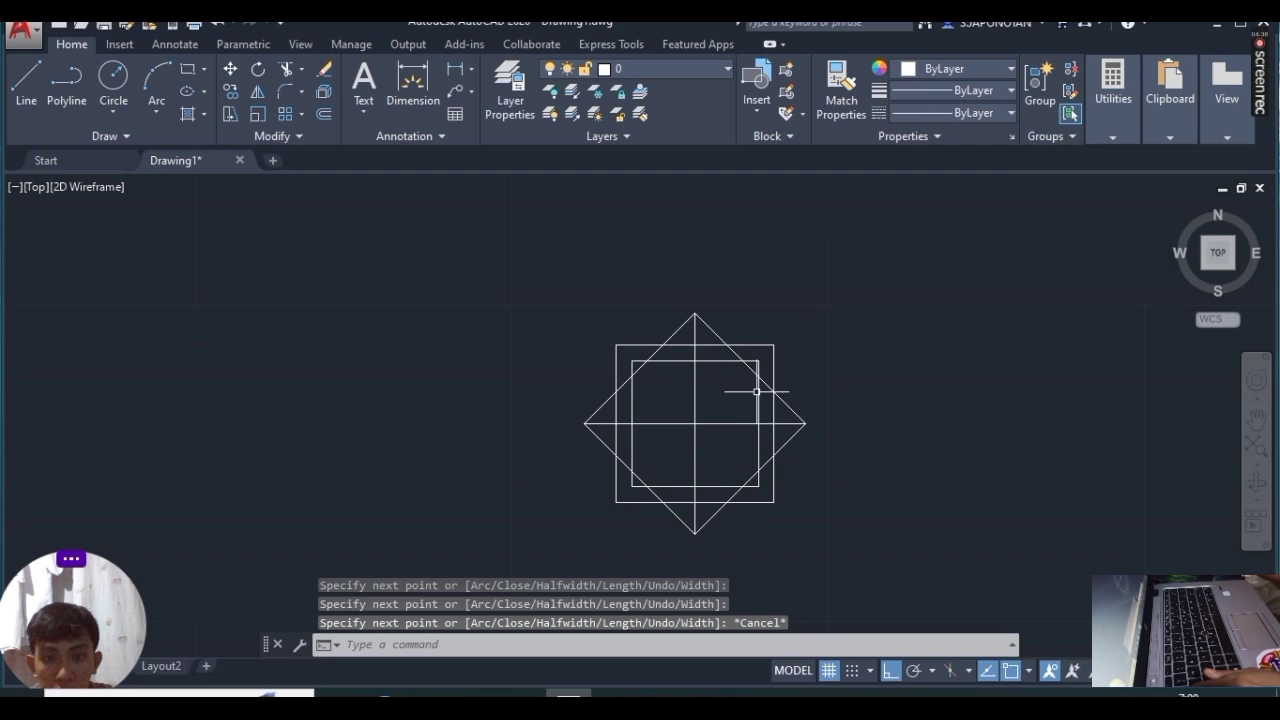
Step: Delete the horizontal and vertical centre lines inside the diamond
scroll(691, 413, up, 2)
click(712, 425)
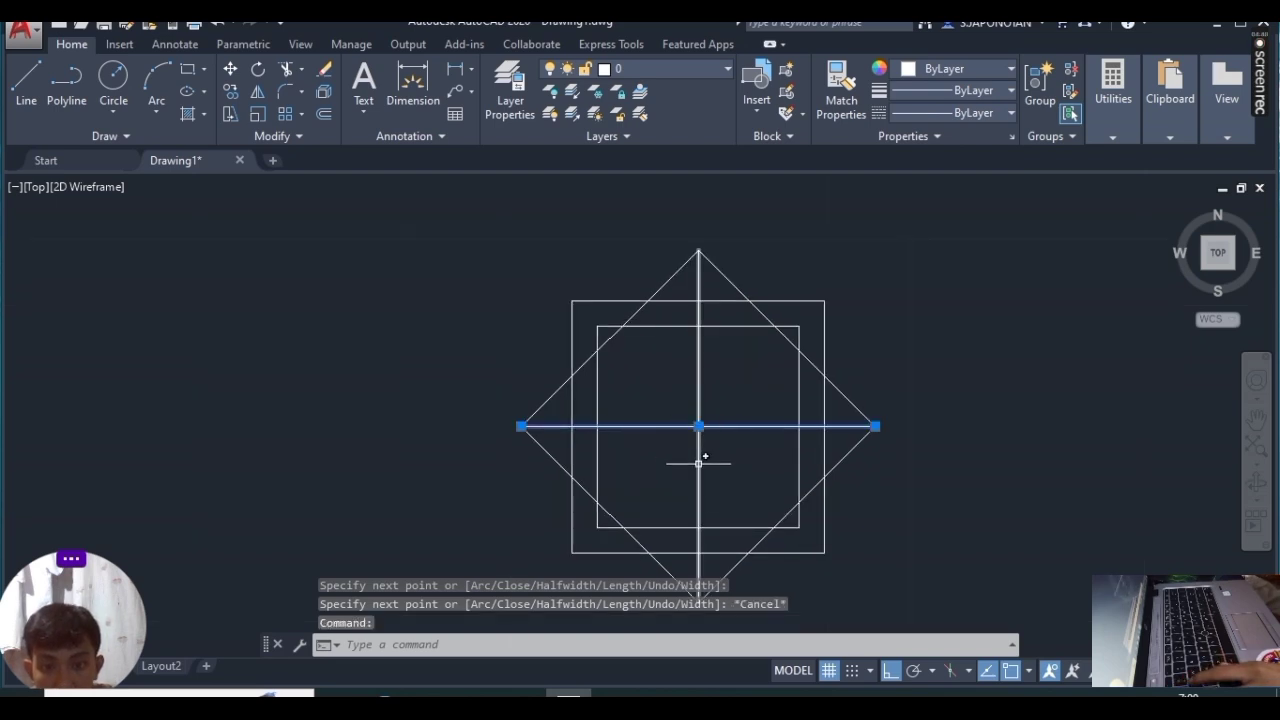
click(698, 463)
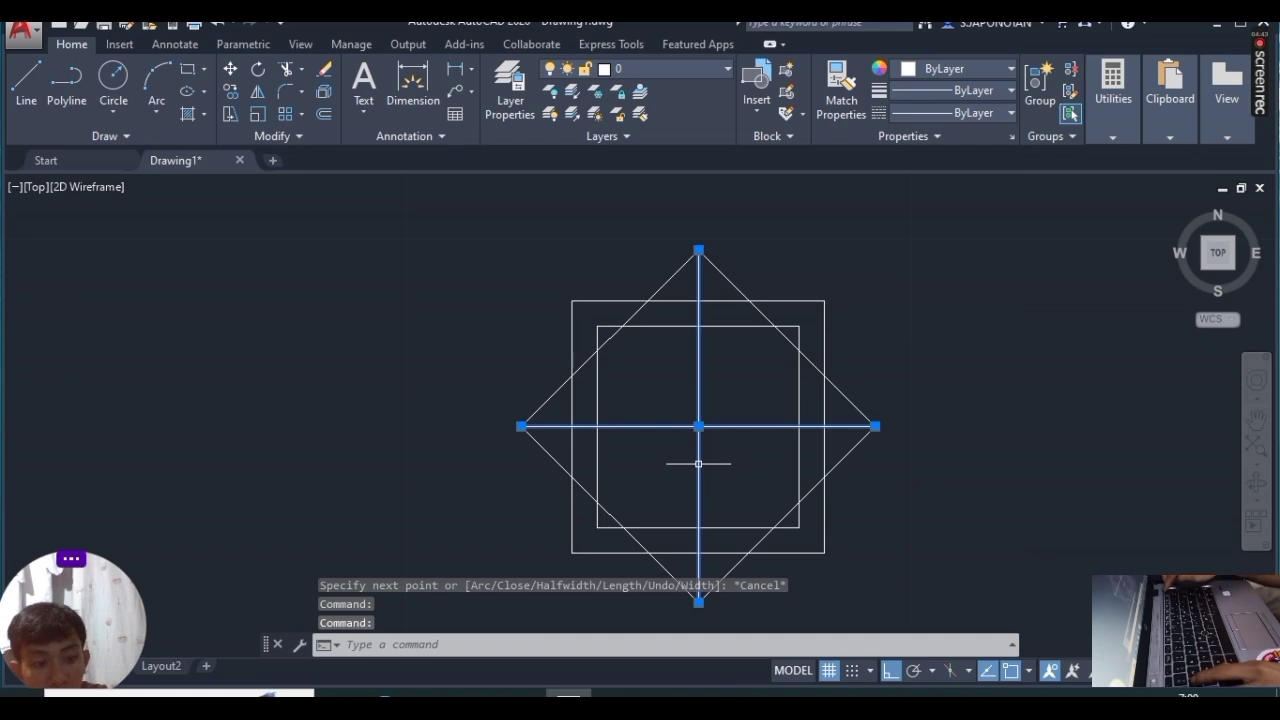
key(Delete)
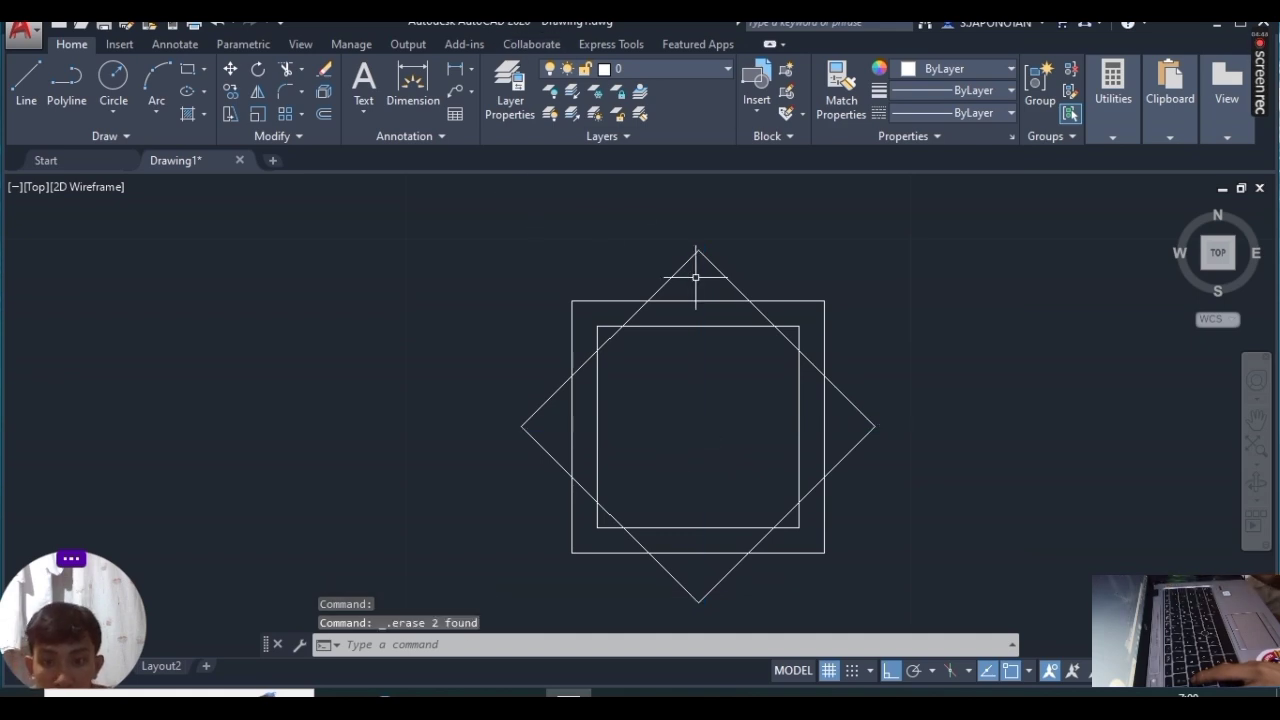
Step: Try to draw a second diamond polyline through the midpoints of the outer square's four edges
text(PL)
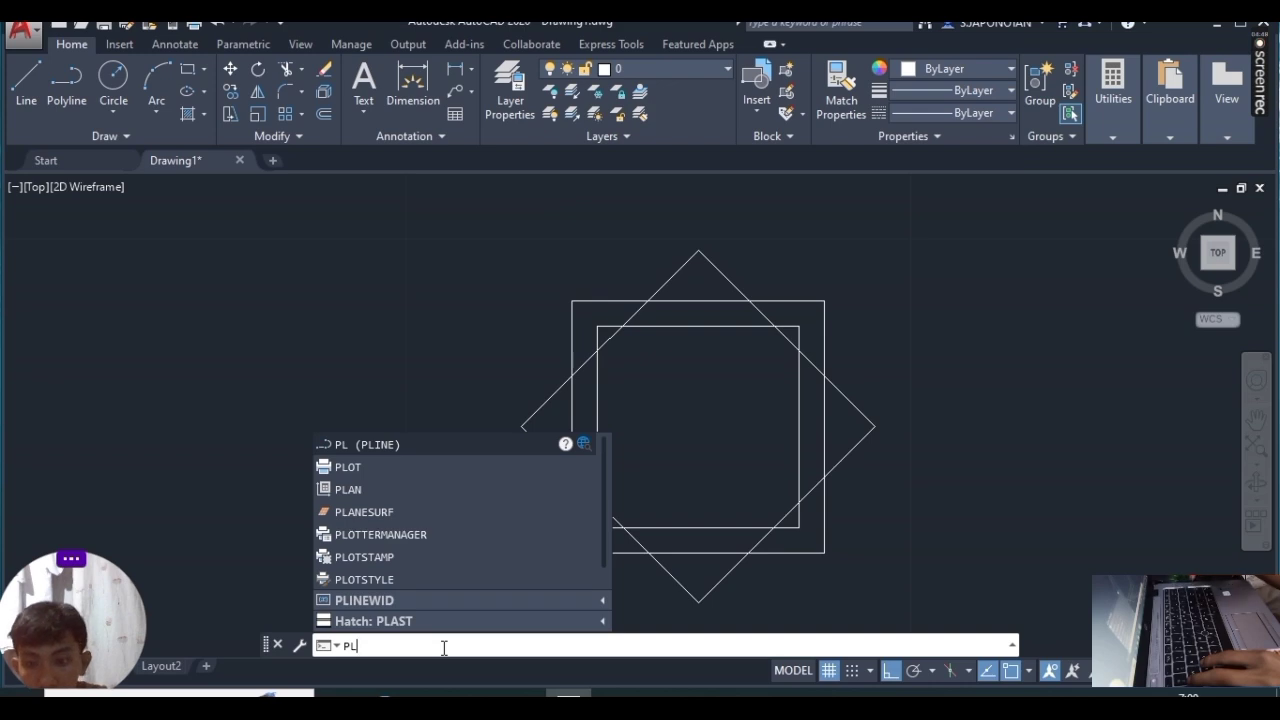
key(Return)
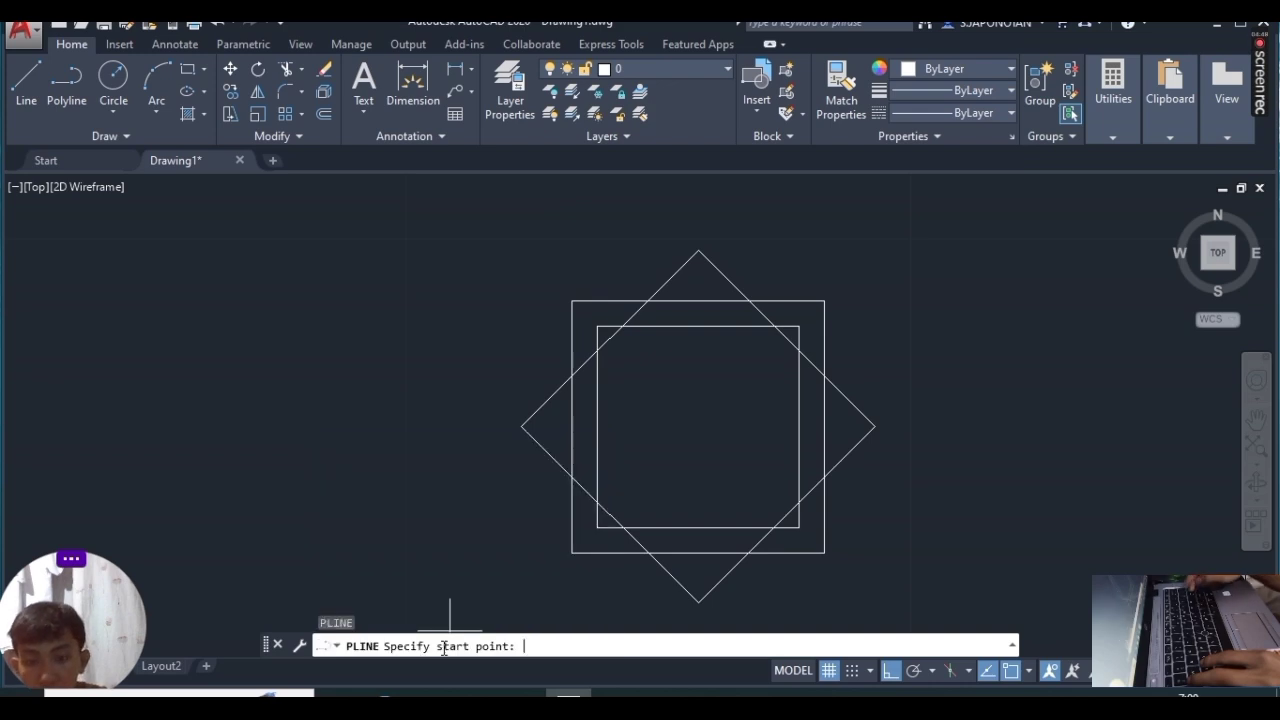
click(698, 300)
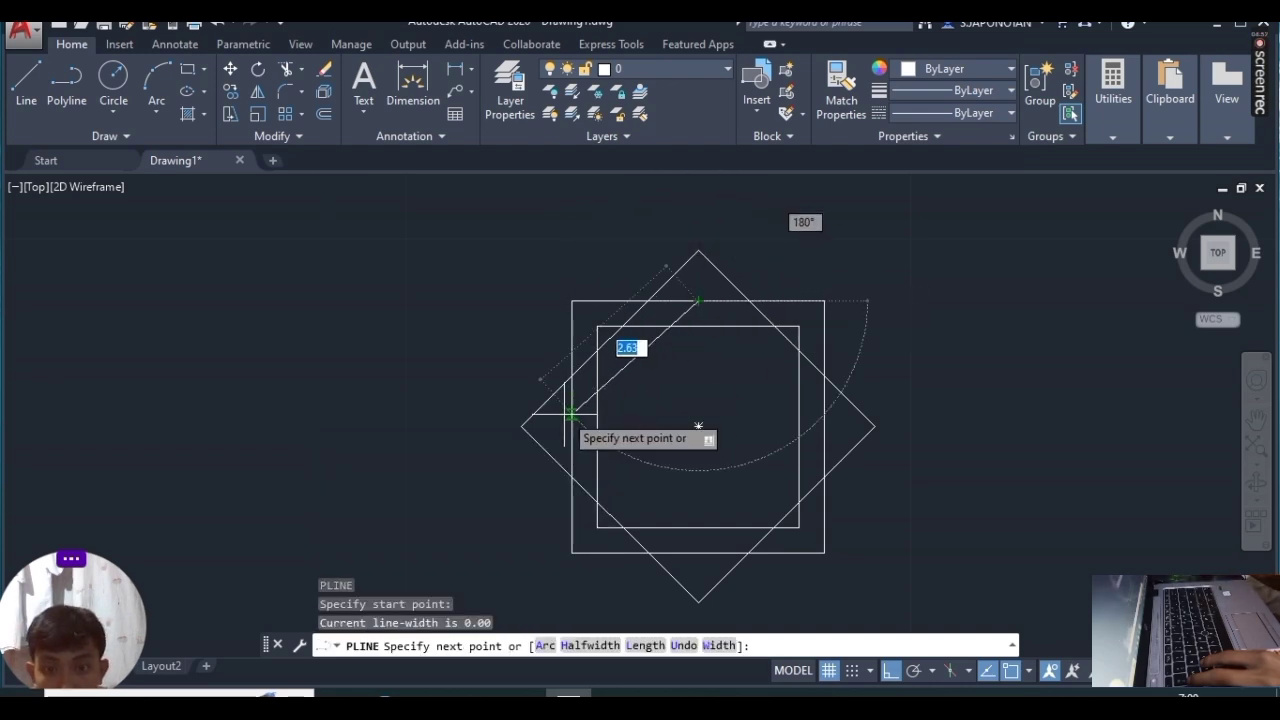
click(571, 424)
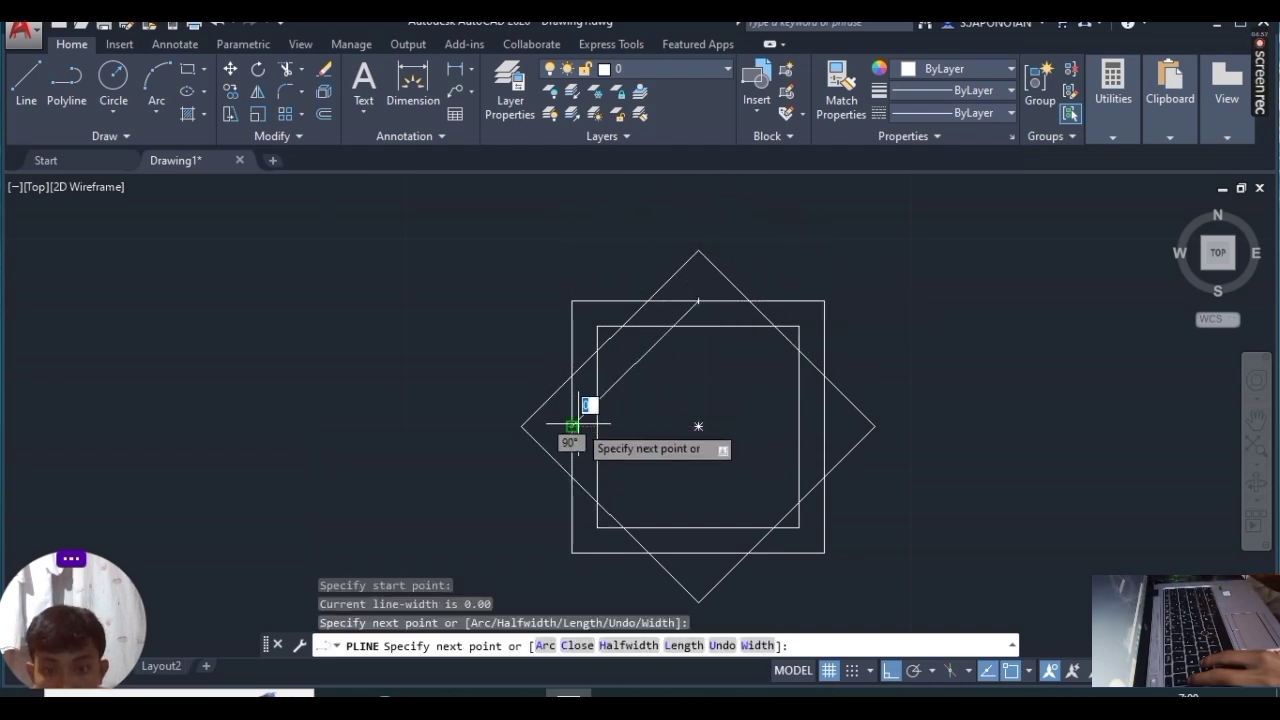
click(686, 552)
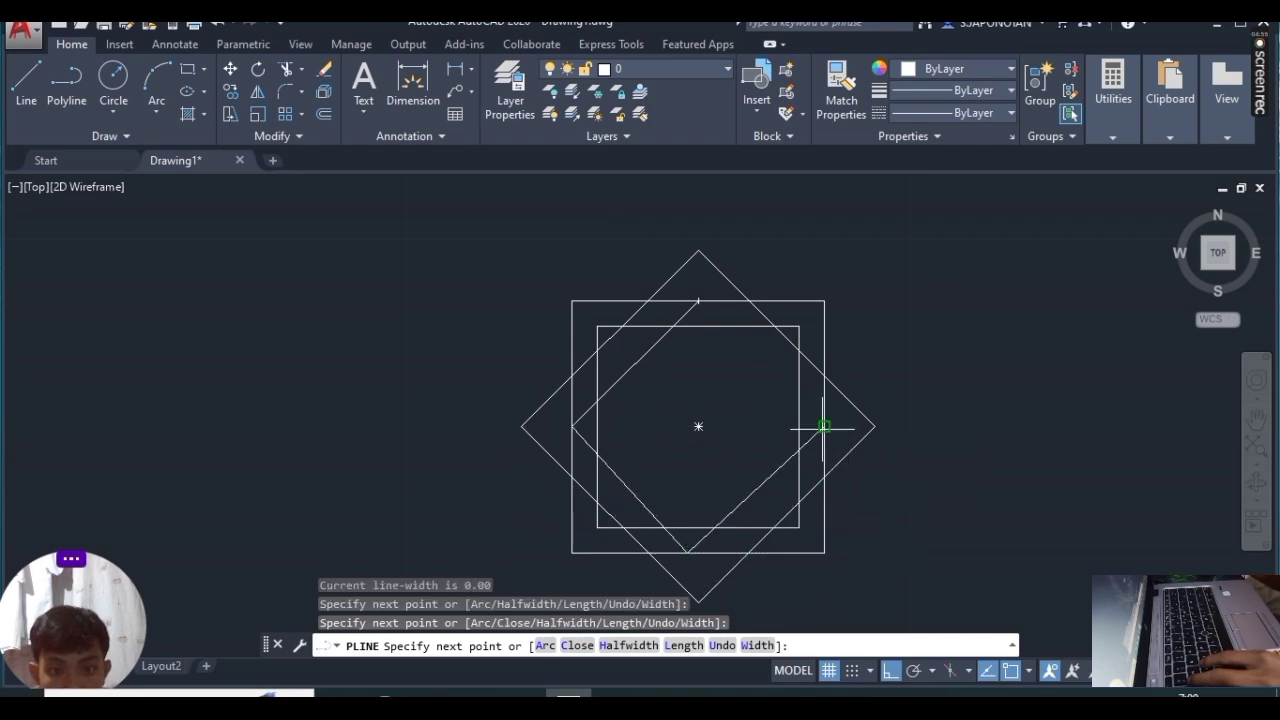
click(823, 427)
click(698, 300)
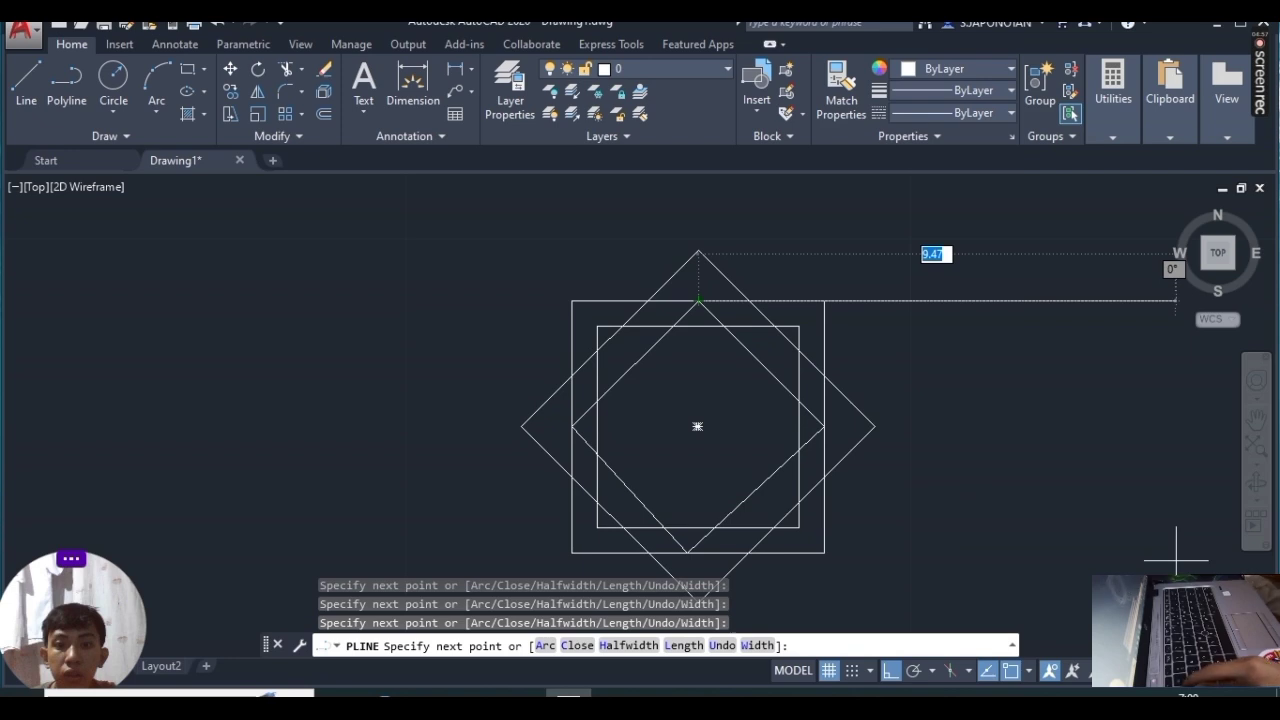
key(Escape)
Step: Undo the inner diamond polyline whose lower corner misses the midpoint of the outer square's bottom edge
scroll(878, 577, up, 2)
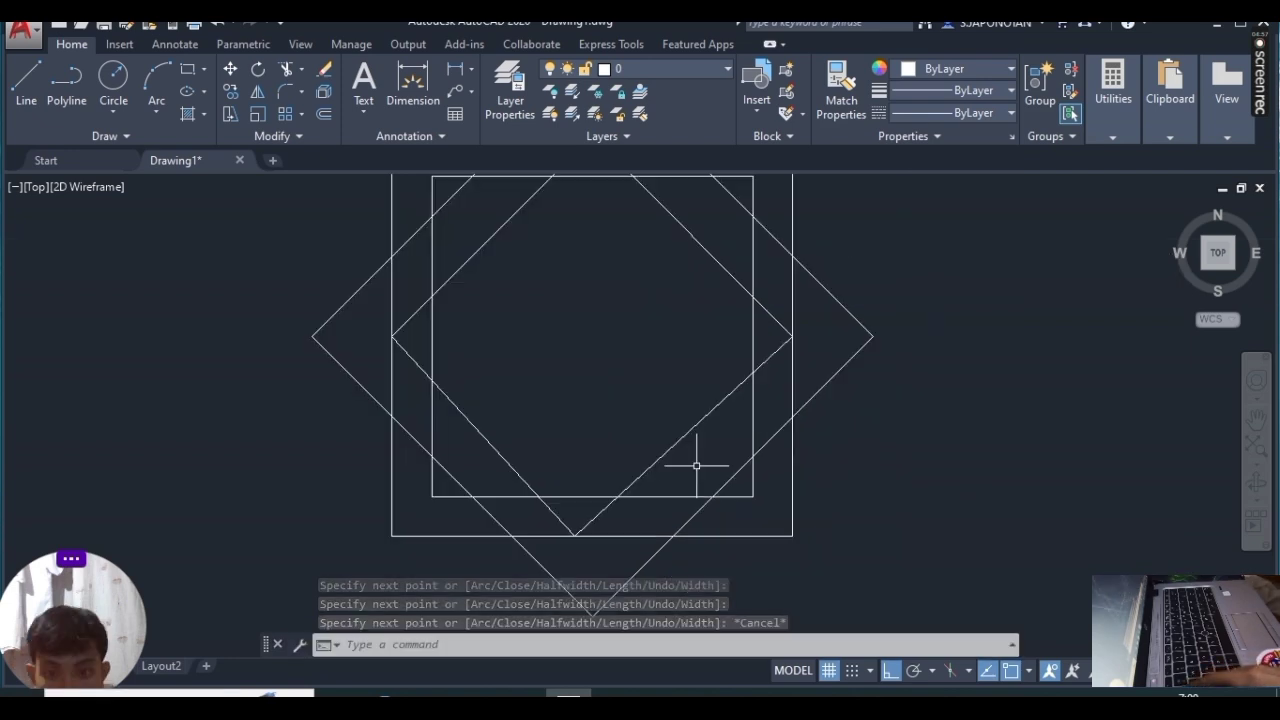
key(ctrl+z)
key(ctrl+z)
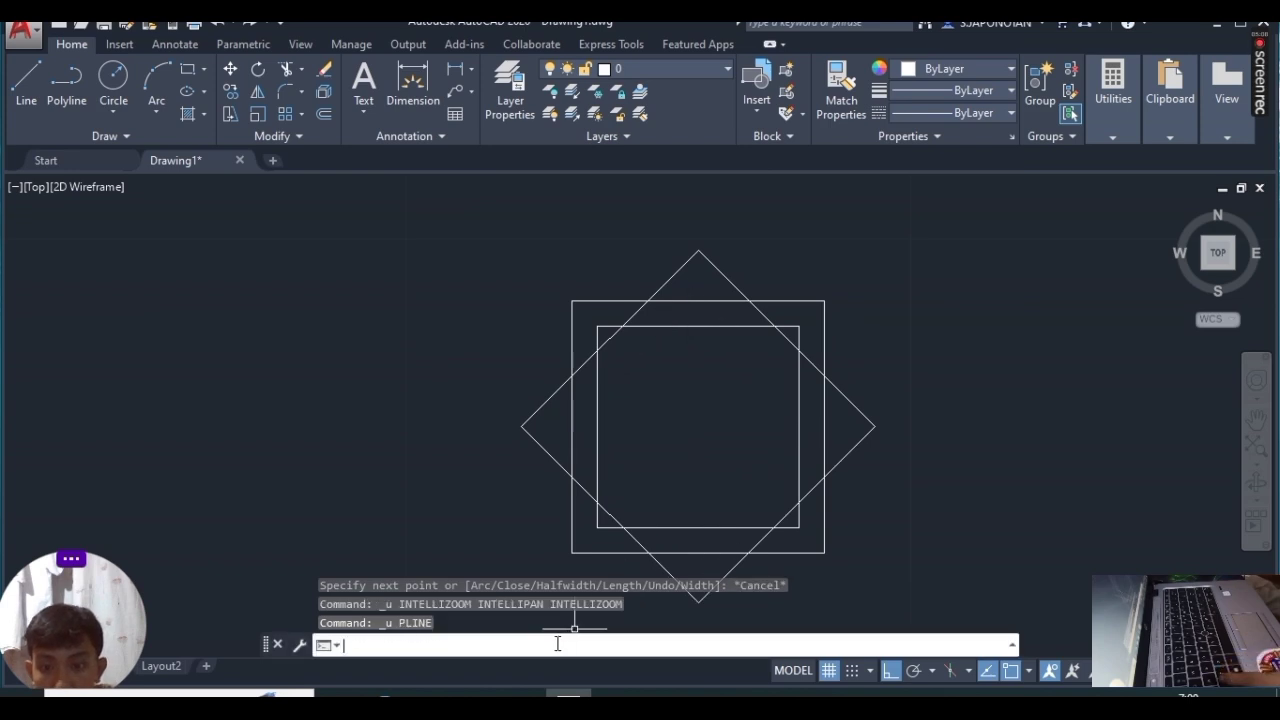
Step: Draw an inner diamond polyline joining the exact midpoints of the outer square's top, left, bottom and right edges
text(pl)
key(Return)
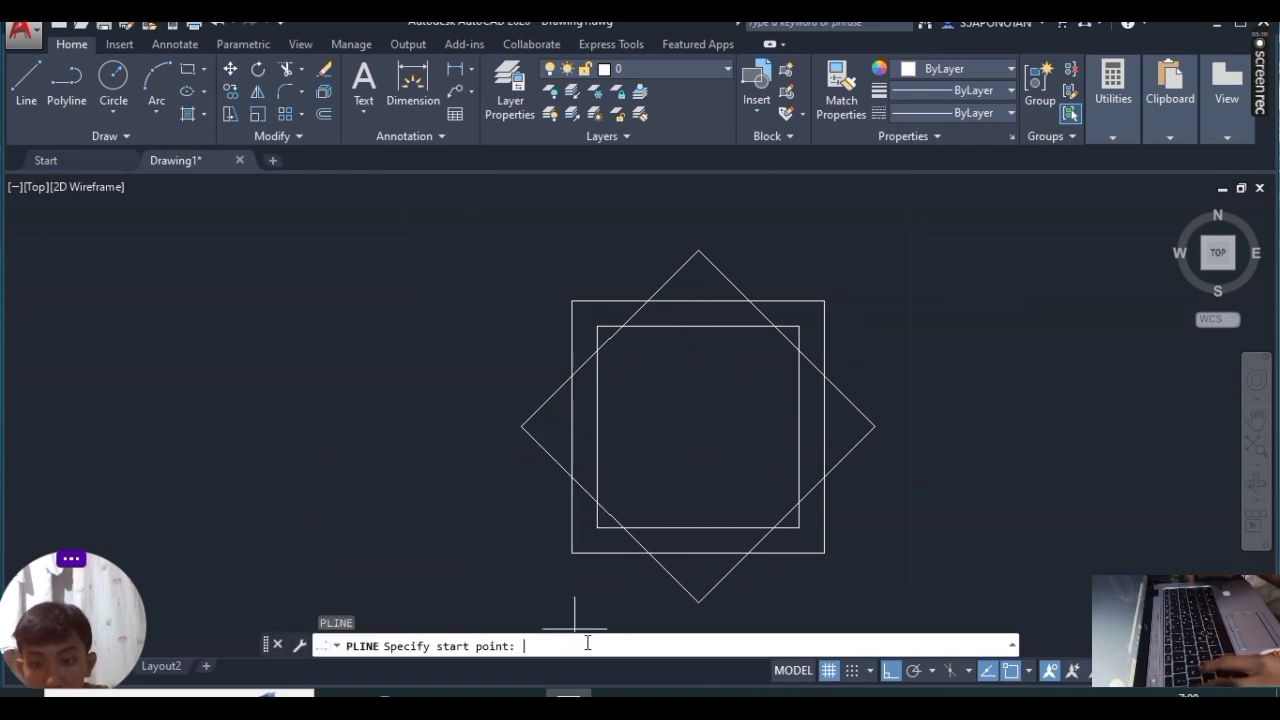
click(698, 301)
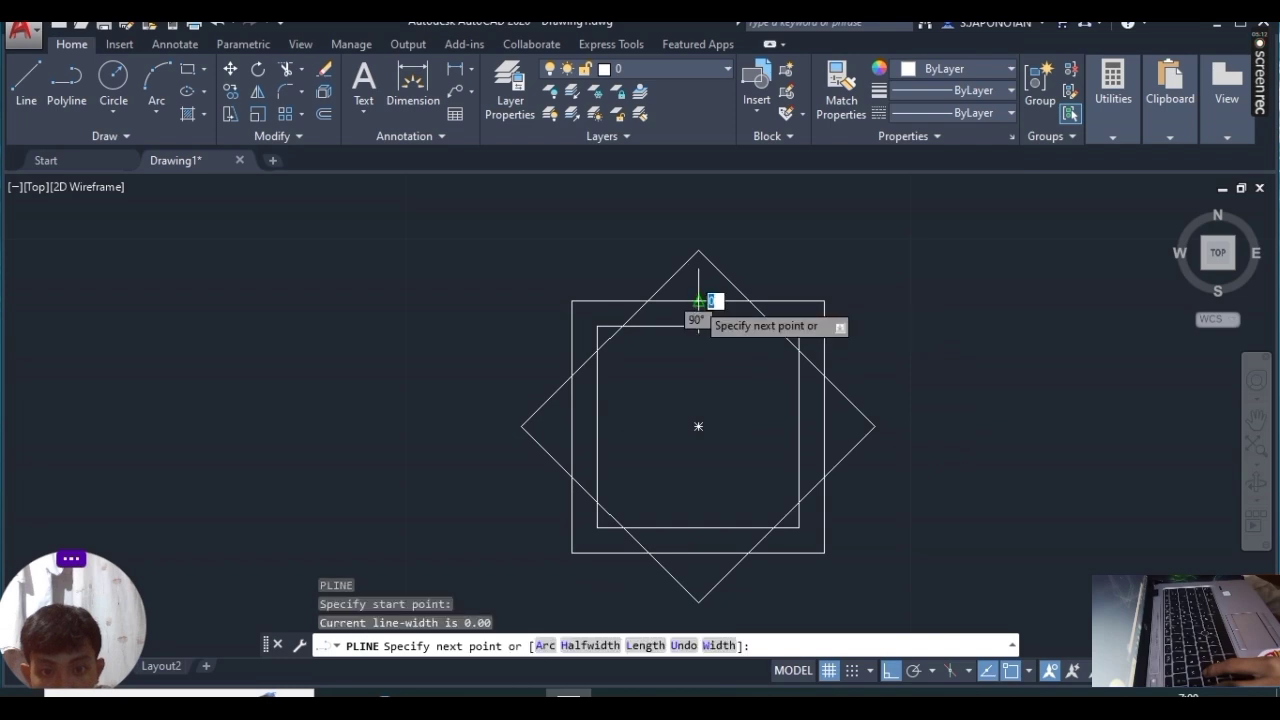
click(571, 426)
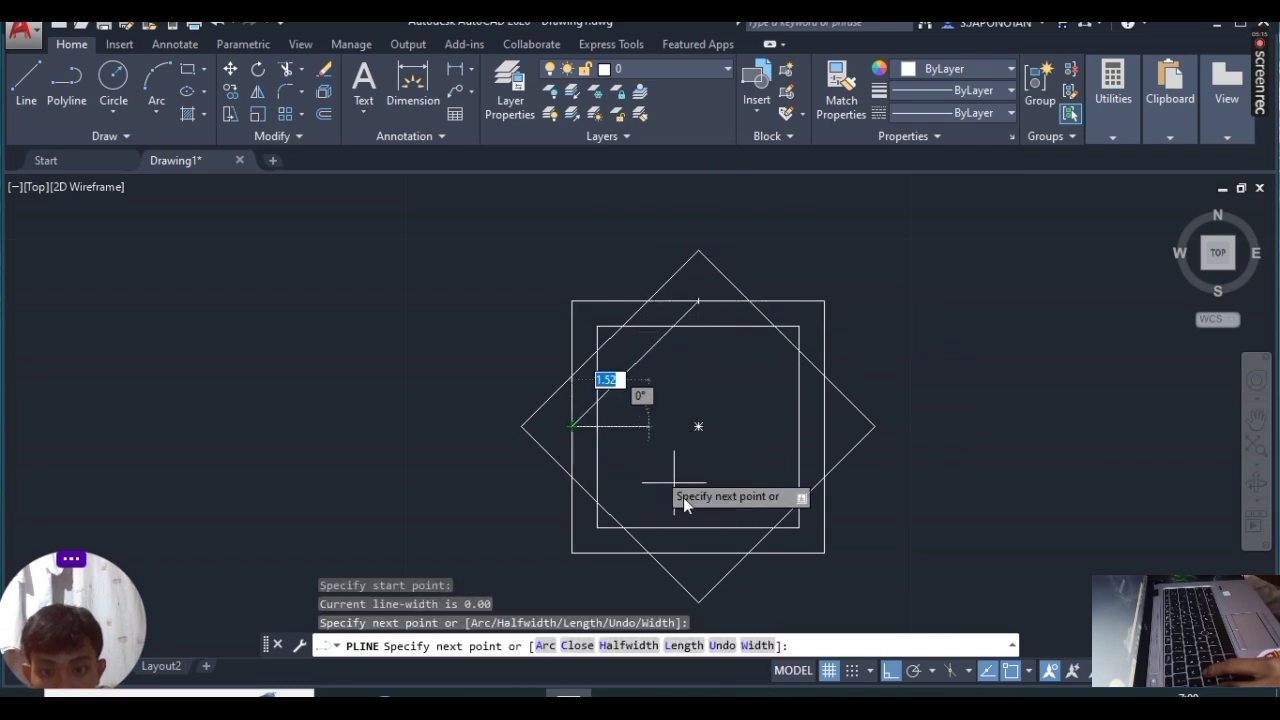
click(698, 553)
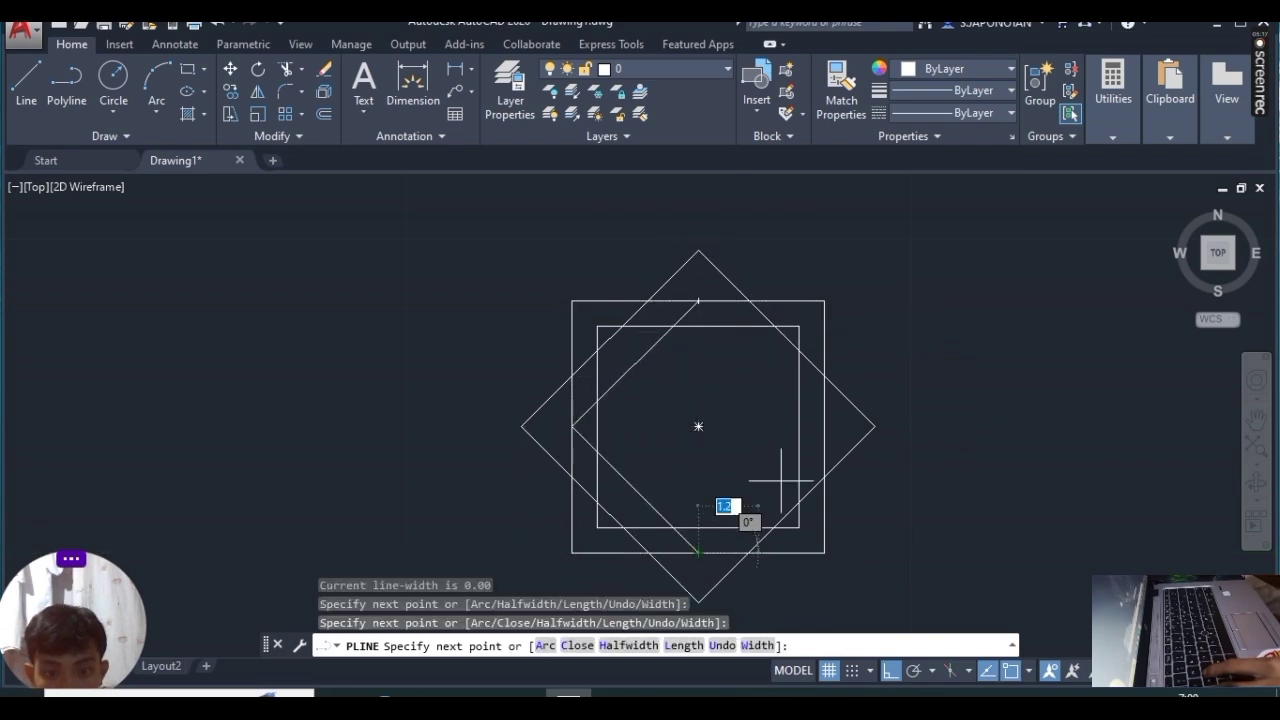
click(824, 426)
click(698, 300)
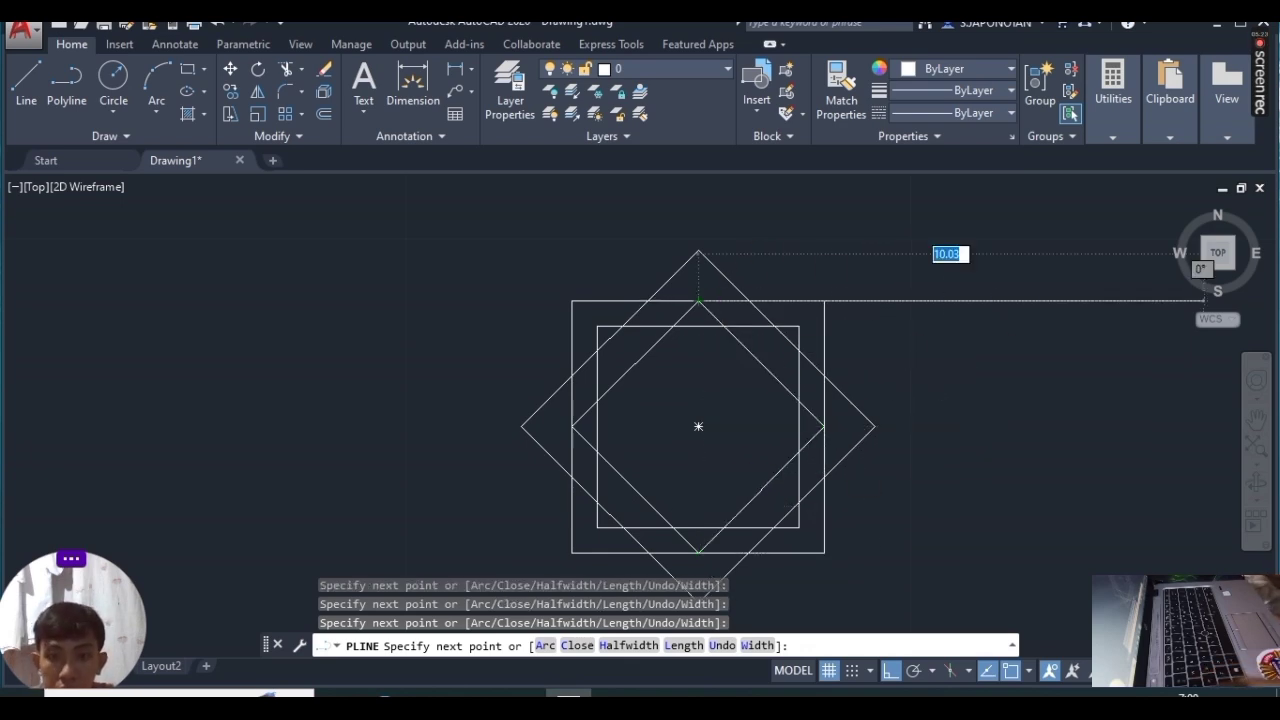
key(Escape)
Step: Trim the squares' edges inside the diamond band at the top, bottom, right and upper-left crossings, and the diamond lines inside the squares' lower-left band
scroll(915, 515, down, 2)
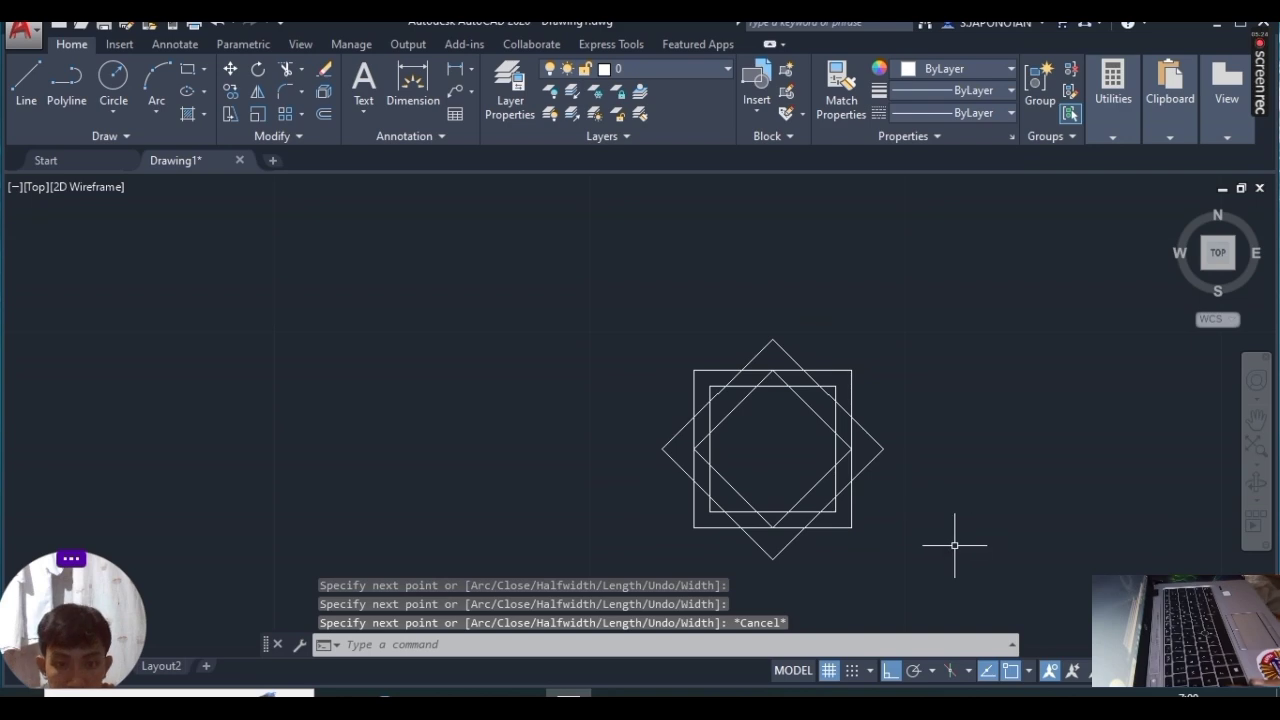
scroll(954, 545, up, 2)
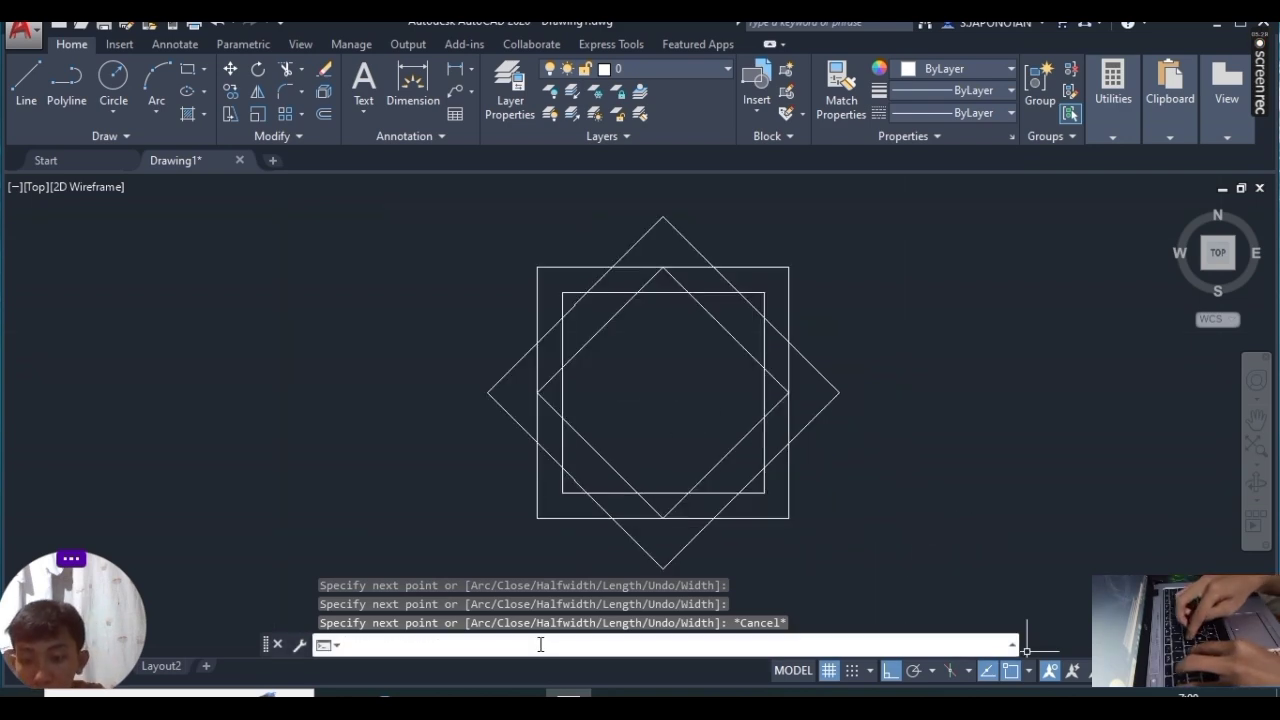
text(RIM)
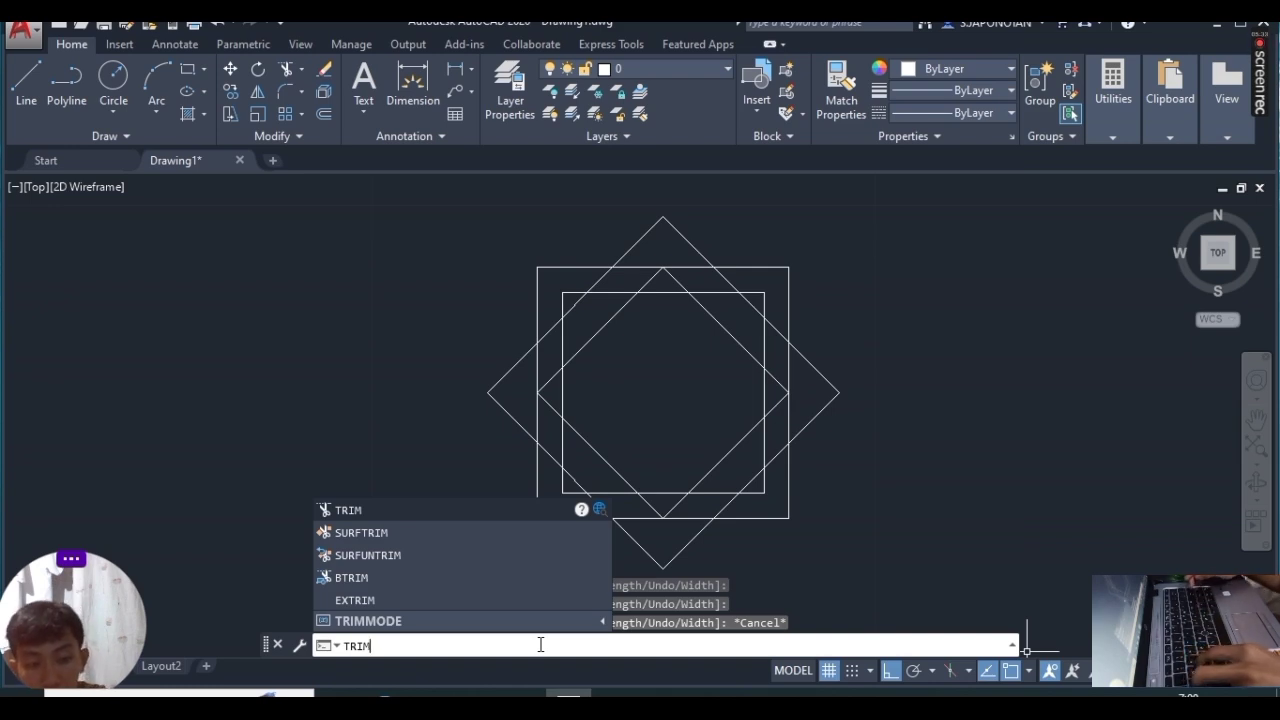
key(Return)
key(Return)
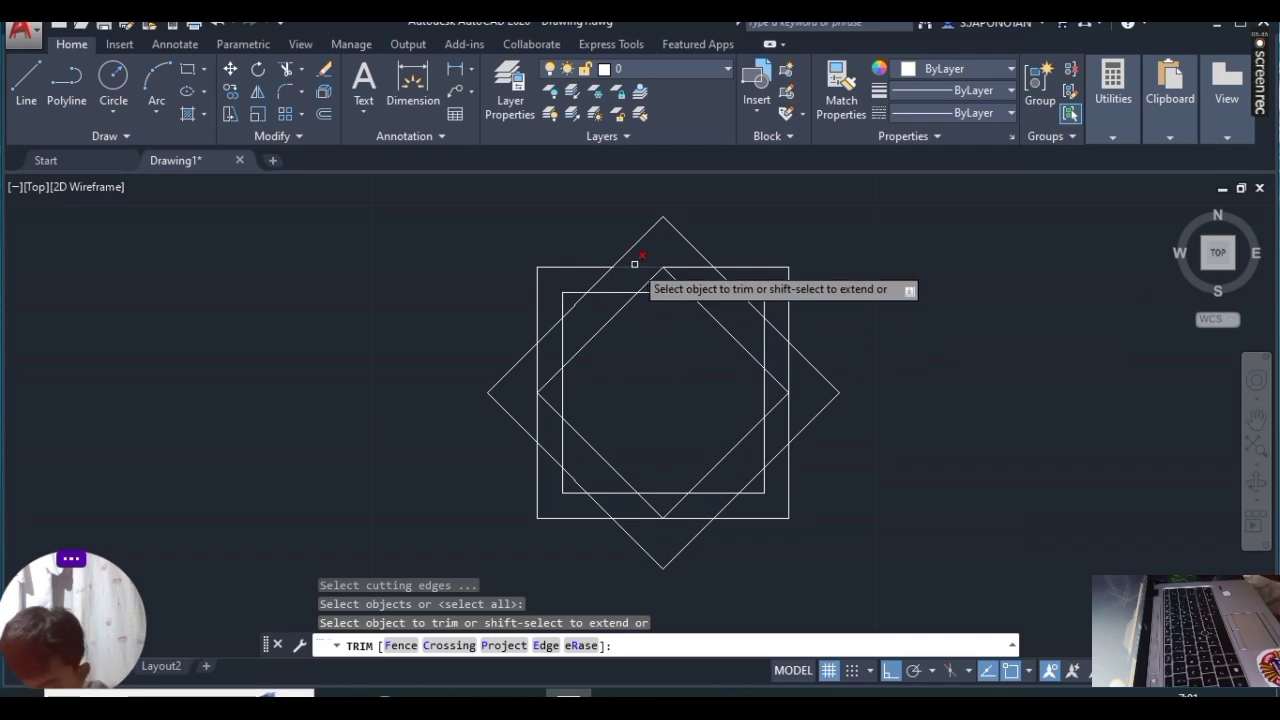
click(636, 264)
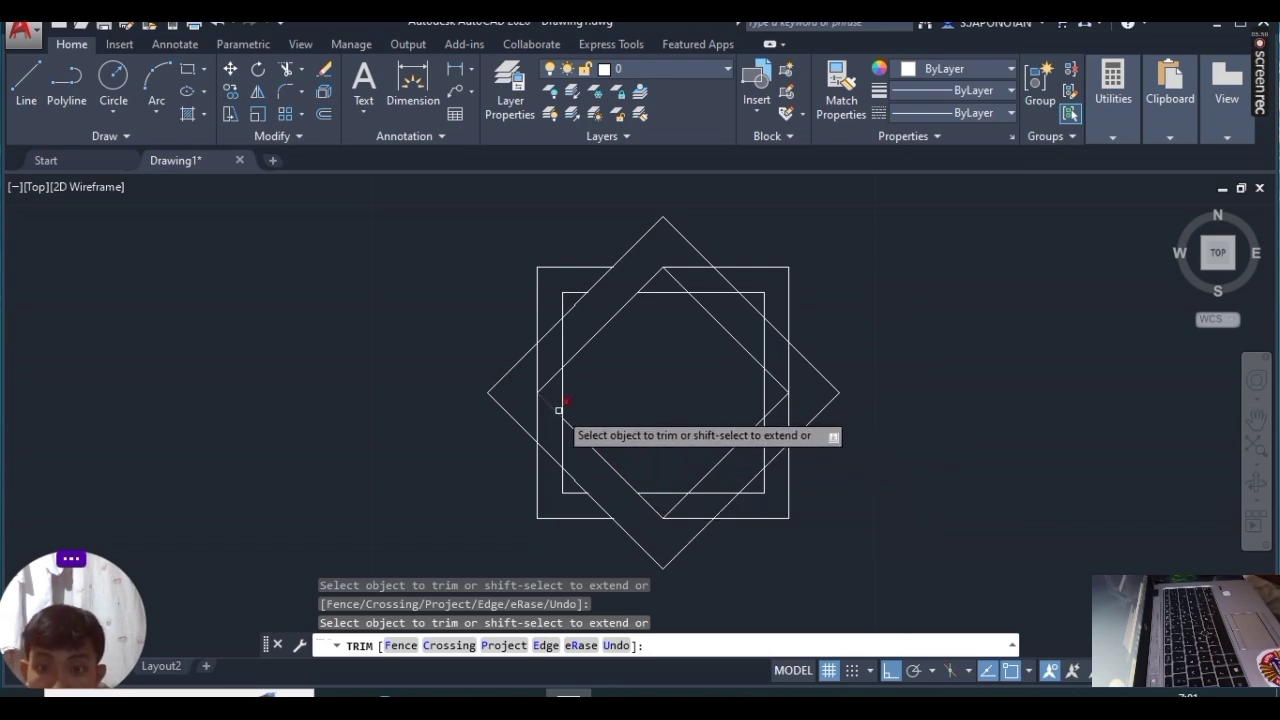
click(550, 439)
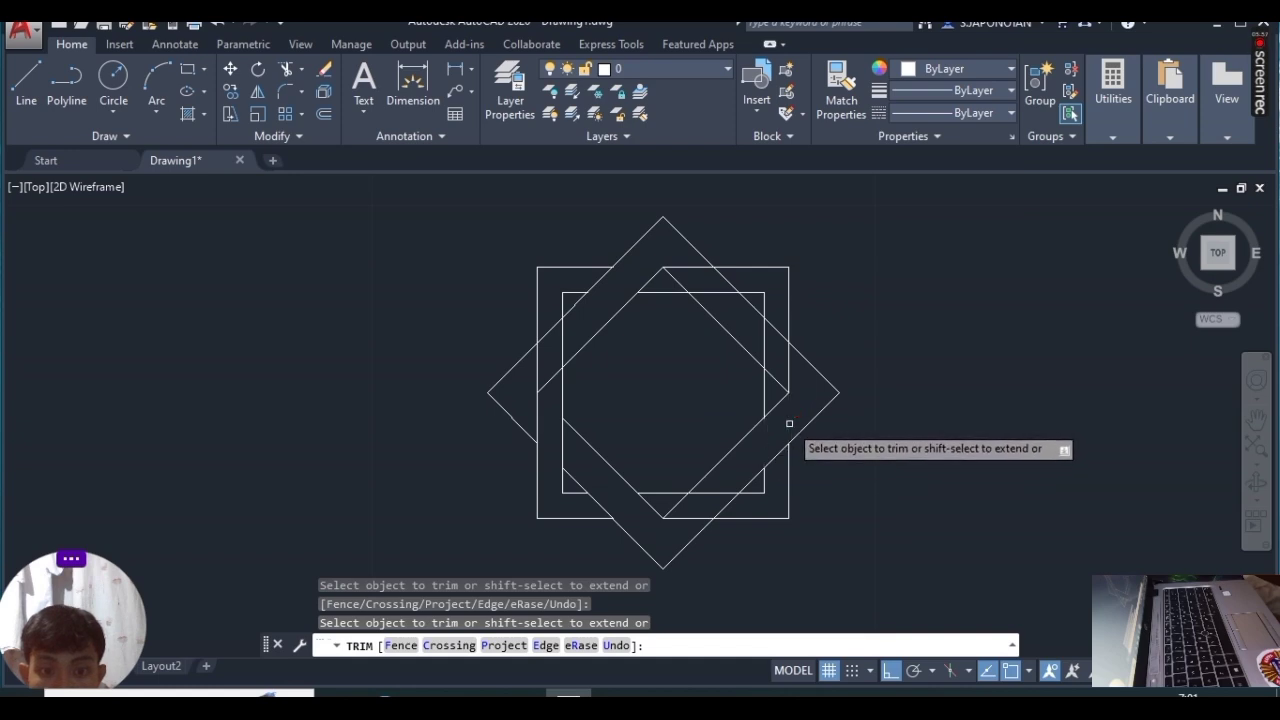
click(562, 340)
click(537, 360)
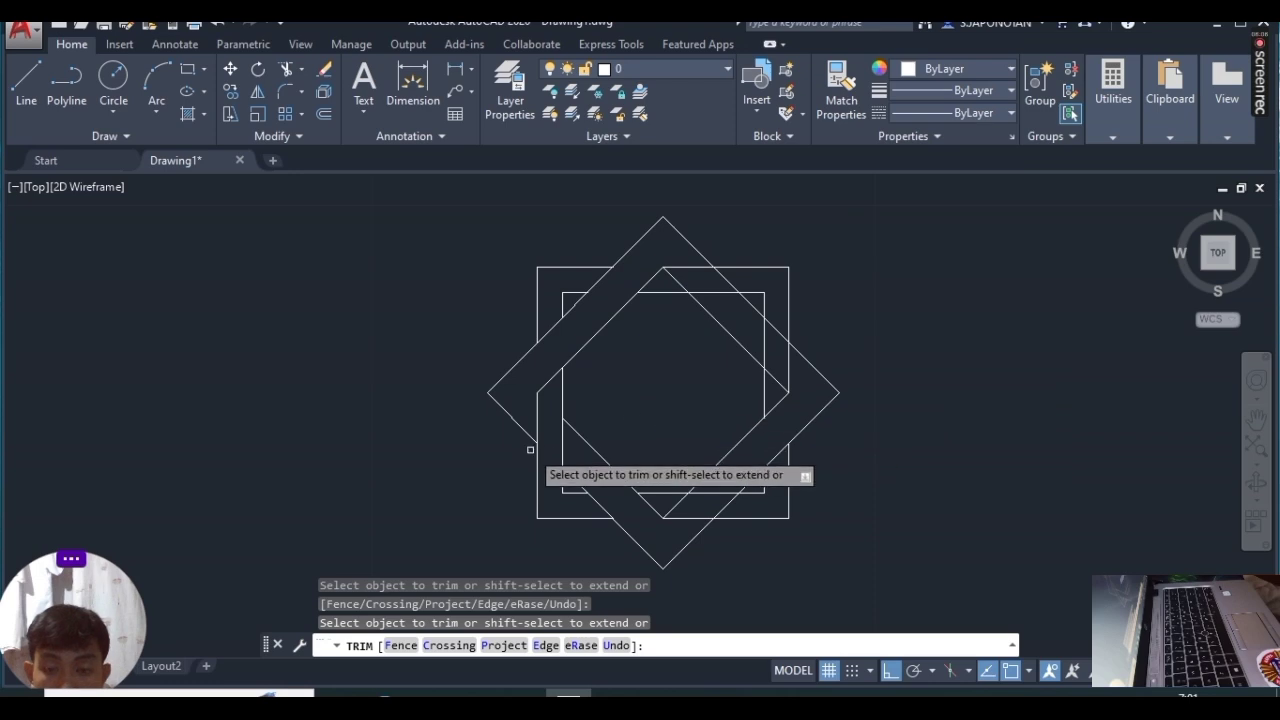
Step: Trim the inner and outer diamond lines where they cross inside the squares' right band, at the upper-right crossing
click(774, 377)
click(783, 335)
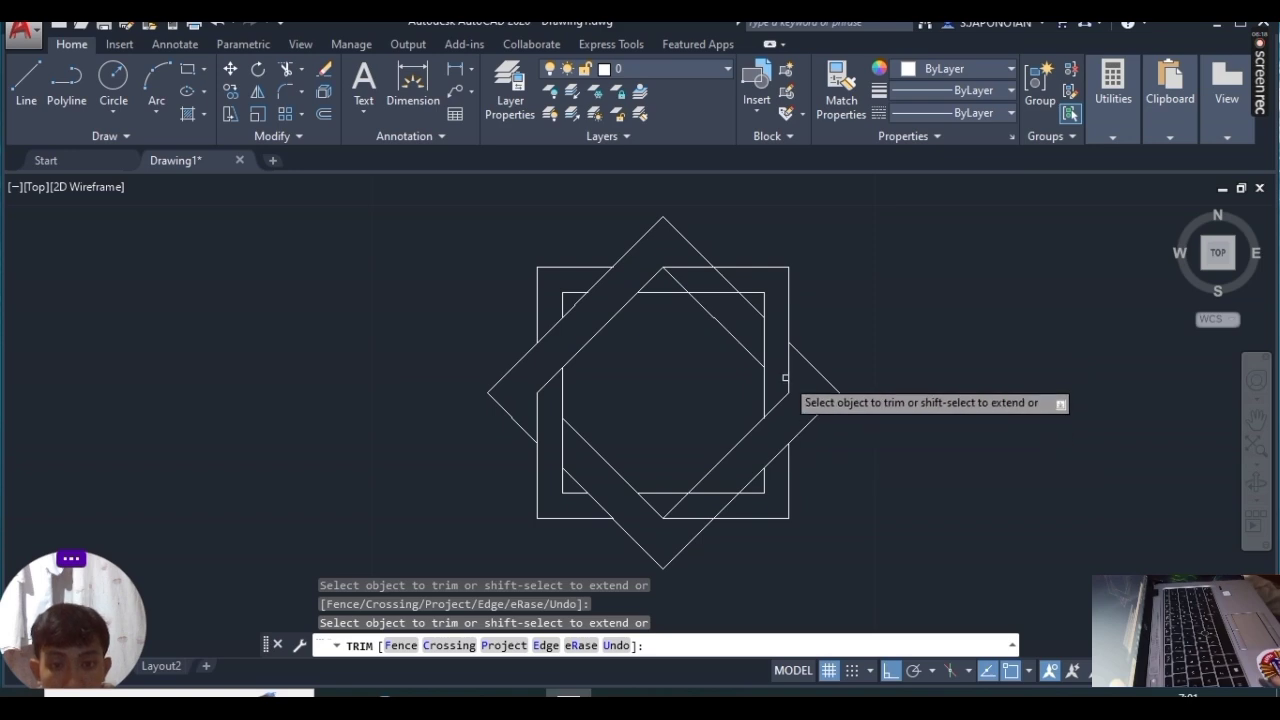
key(ctrl+z)
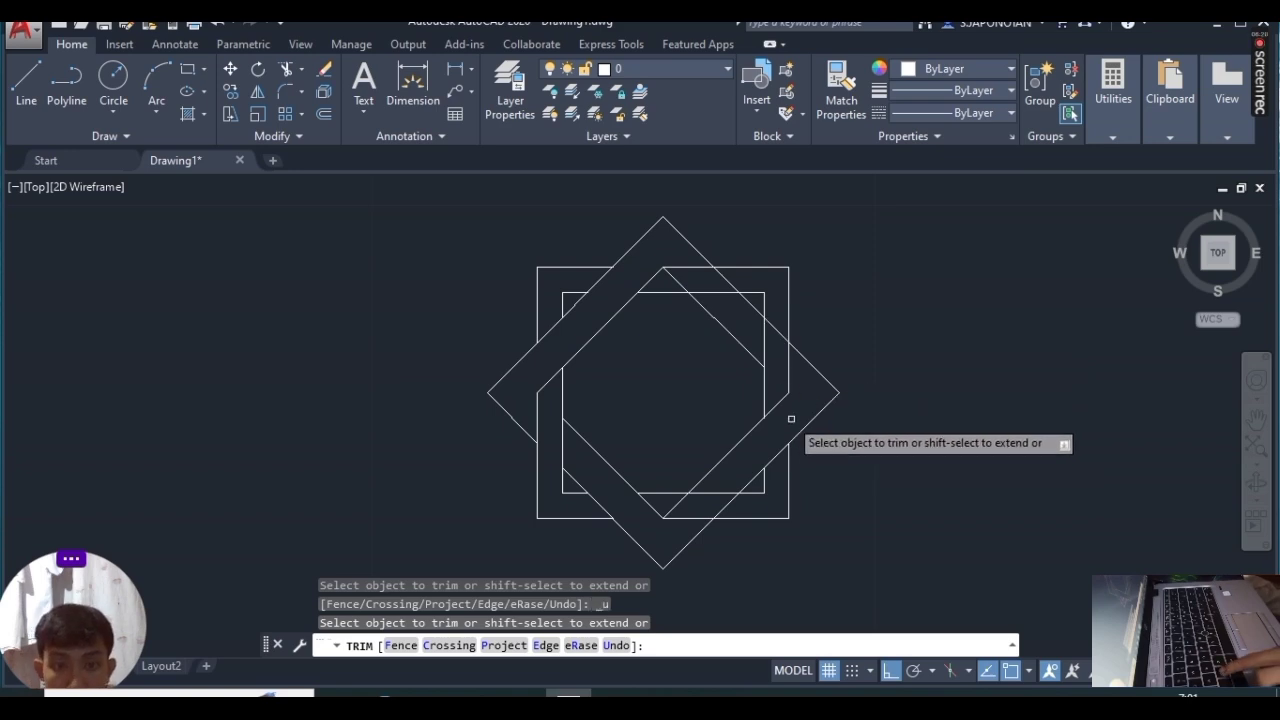
click(768, 371)
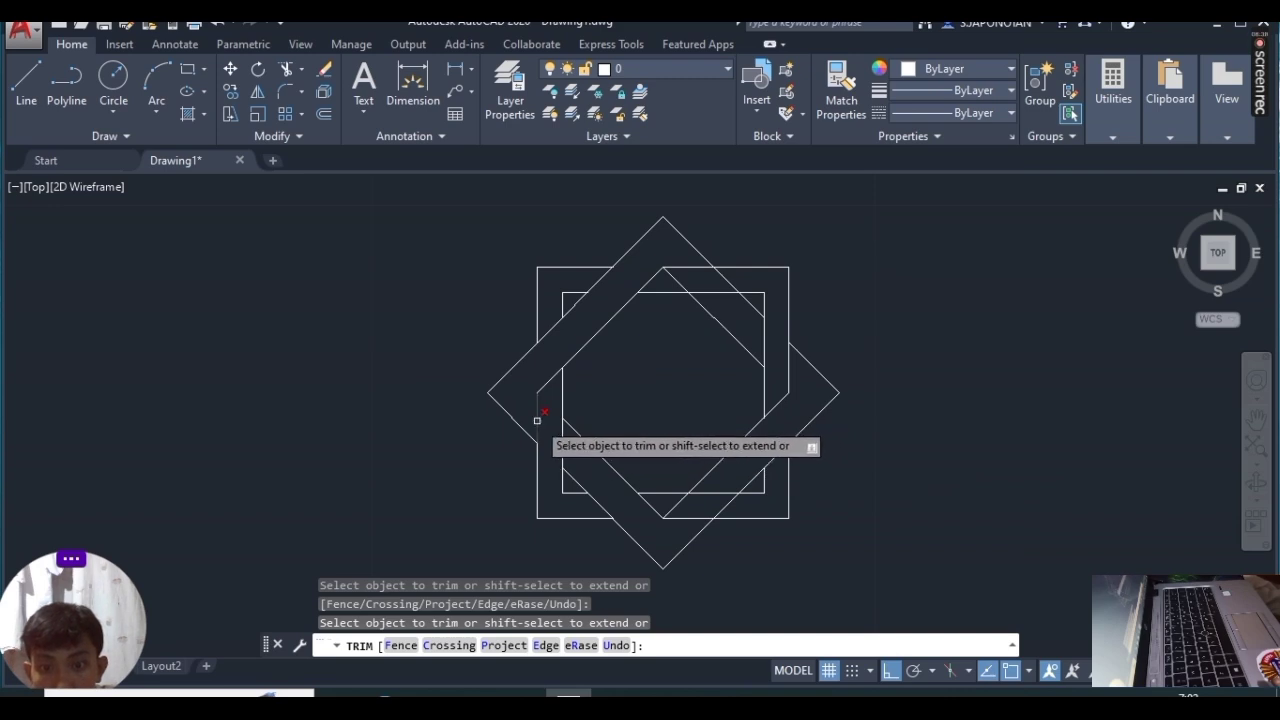
Step: Try to trim the outer square's left edge and the inner diamond's lower-left line at the left crossing
click(573, 421)
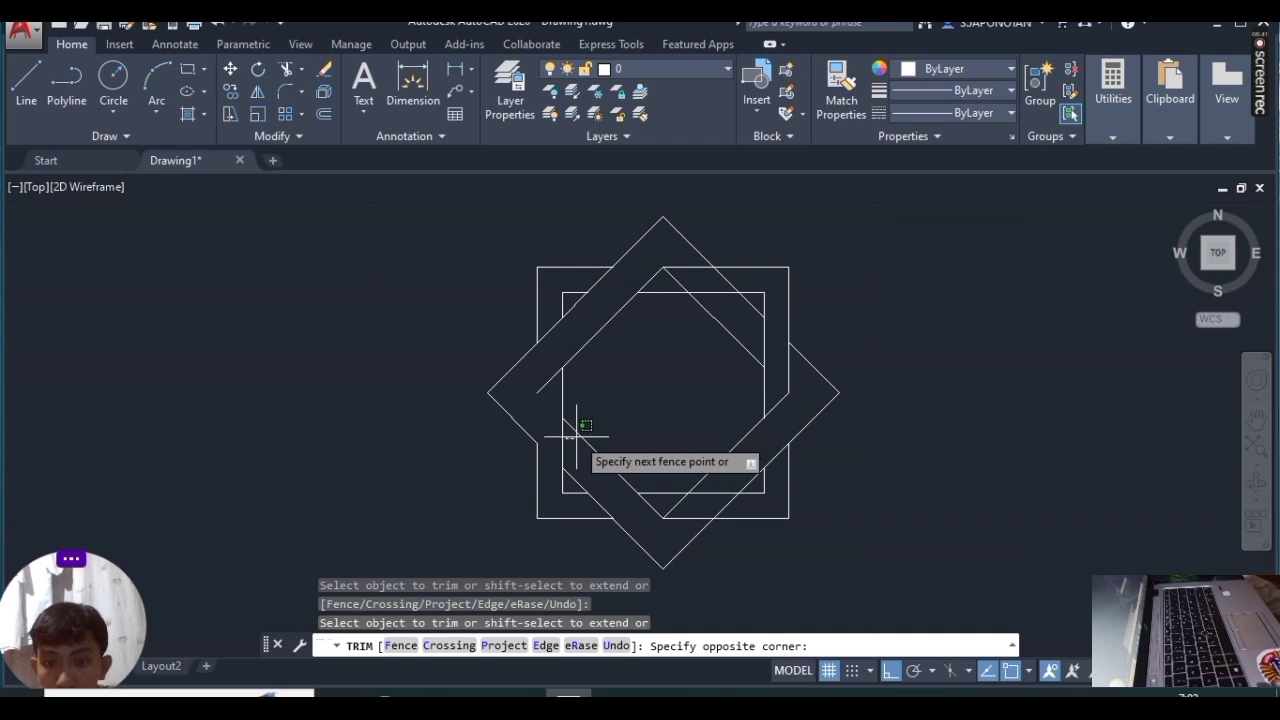
click(566, 426)
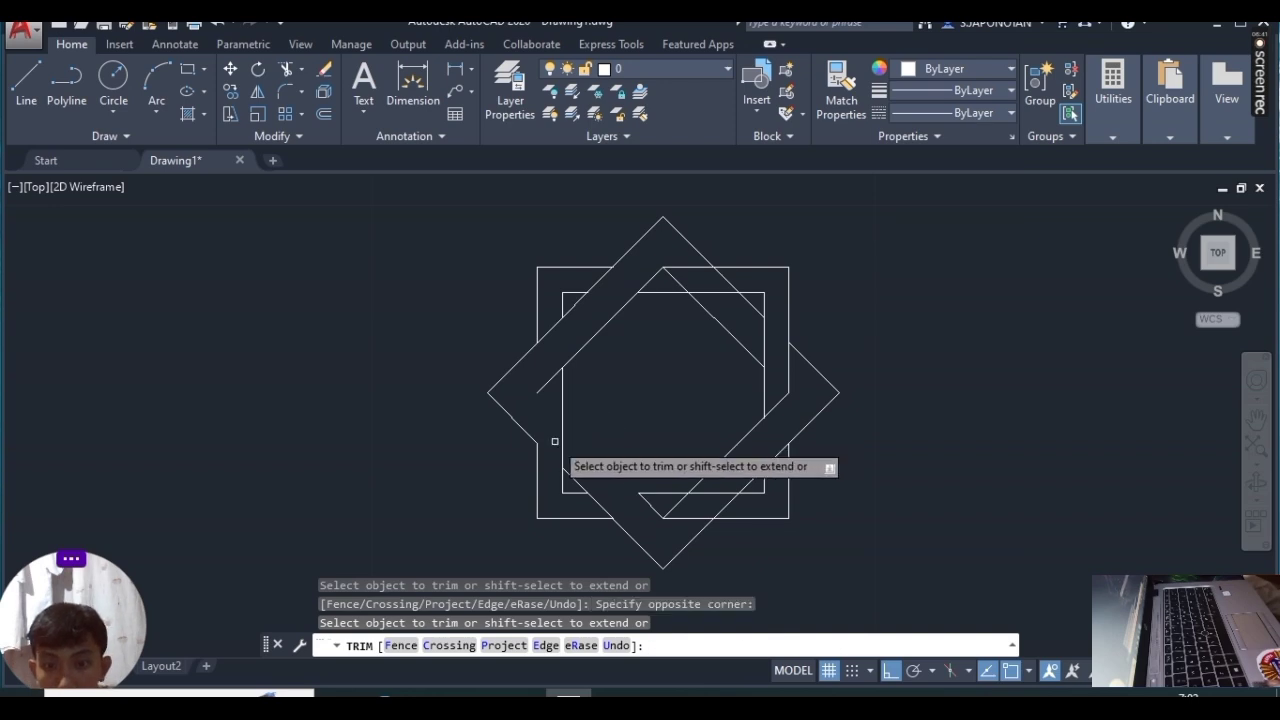
drag(553, 436, 582, 430)
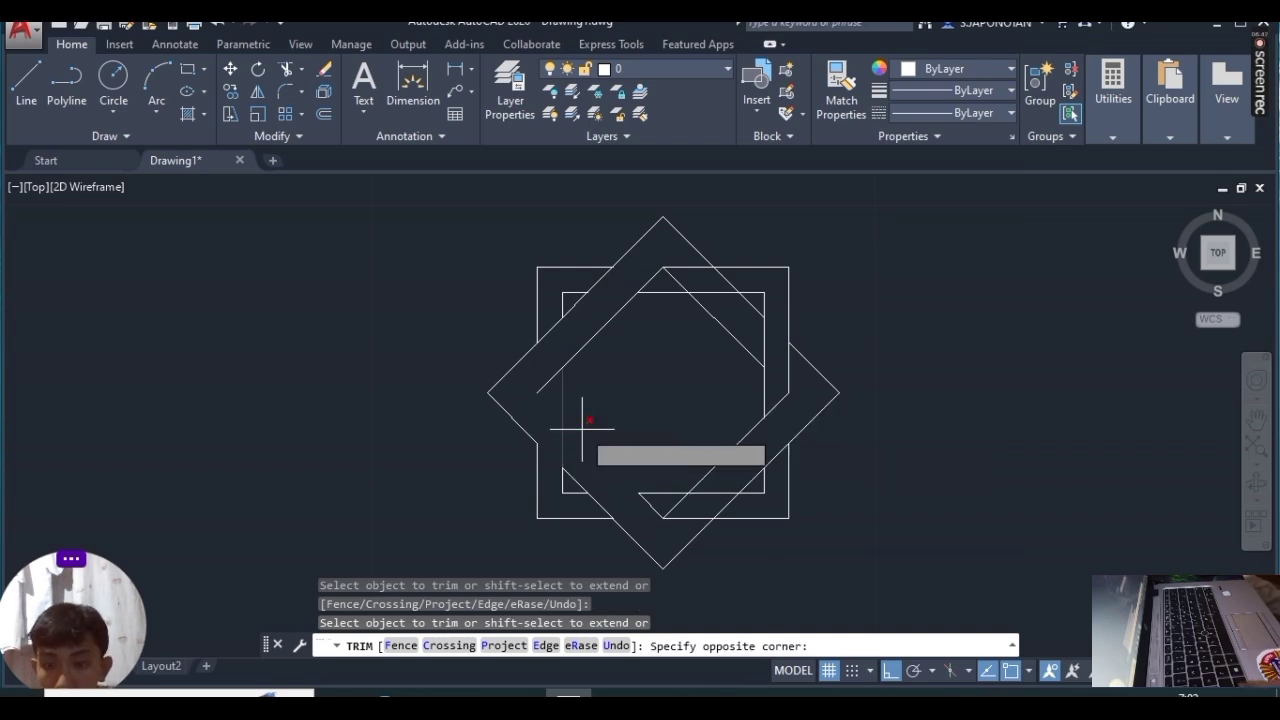
key(ctrl+z)
key(ctrl+z)
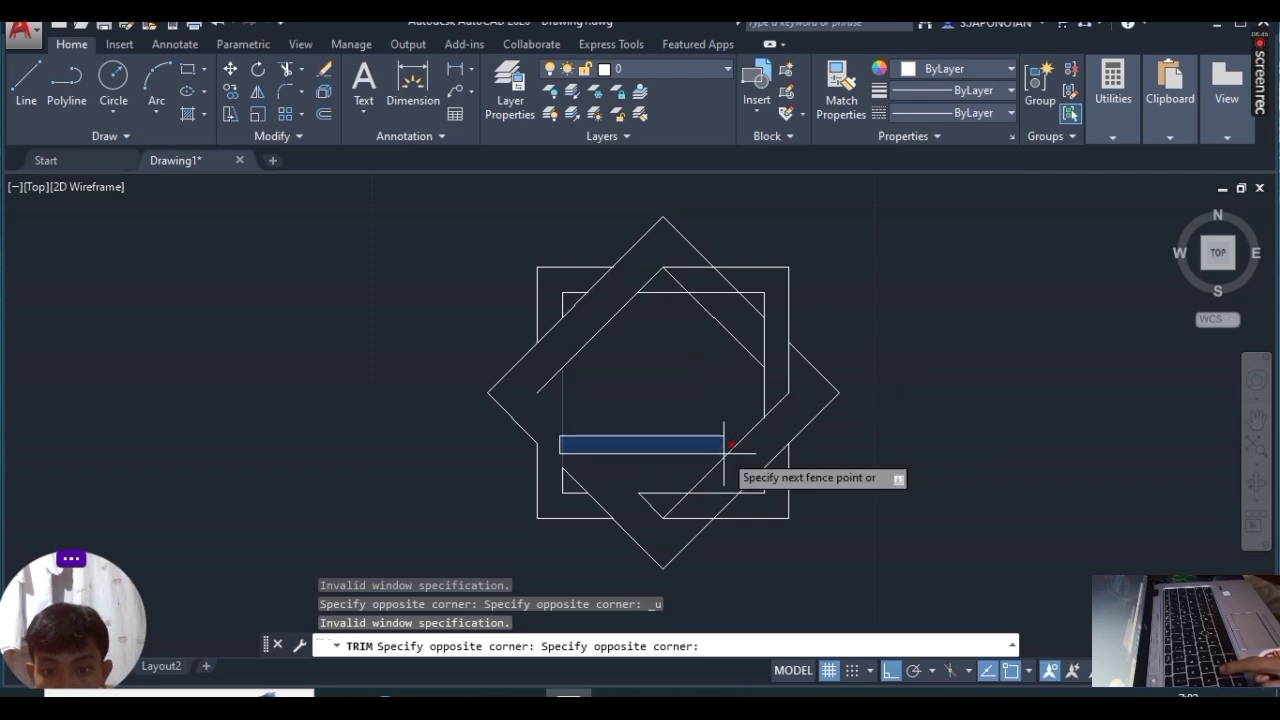
click(688, 412)
key(ctrl+z)
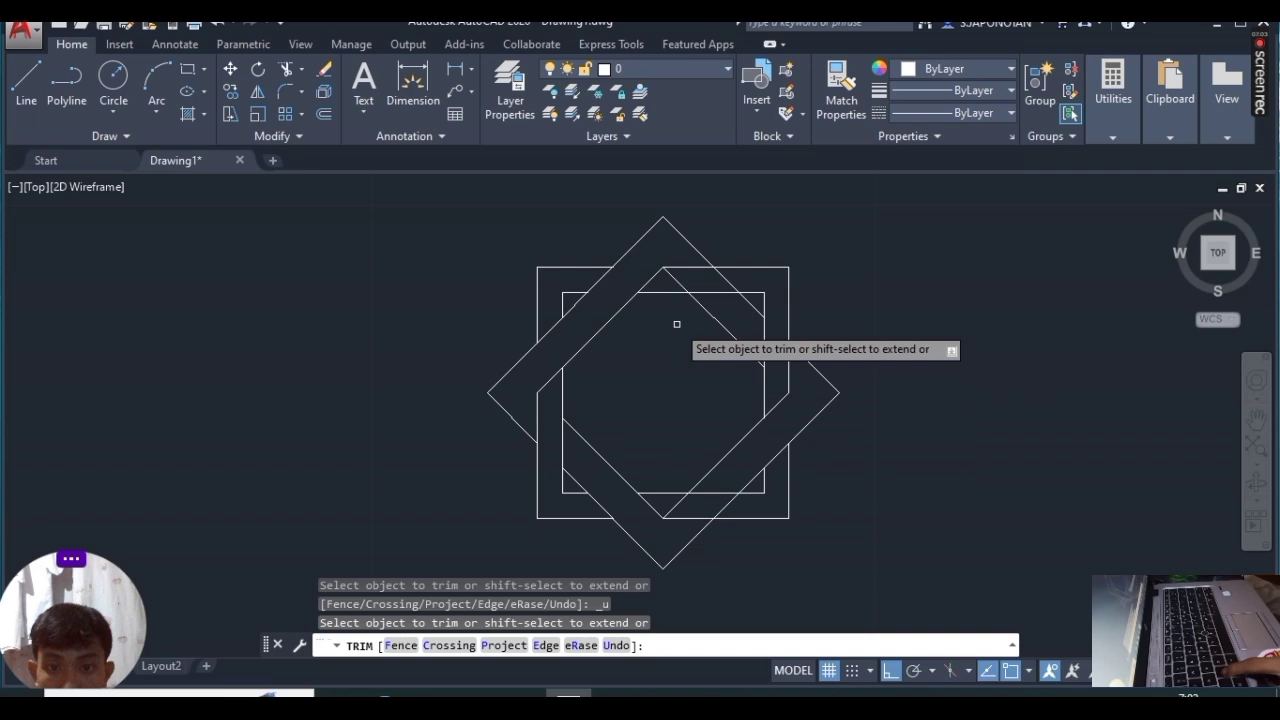
Step: Trim the diamond lines inside the squares' top and bottom bands on the star's right half, and finish trimming
click(673, 505)
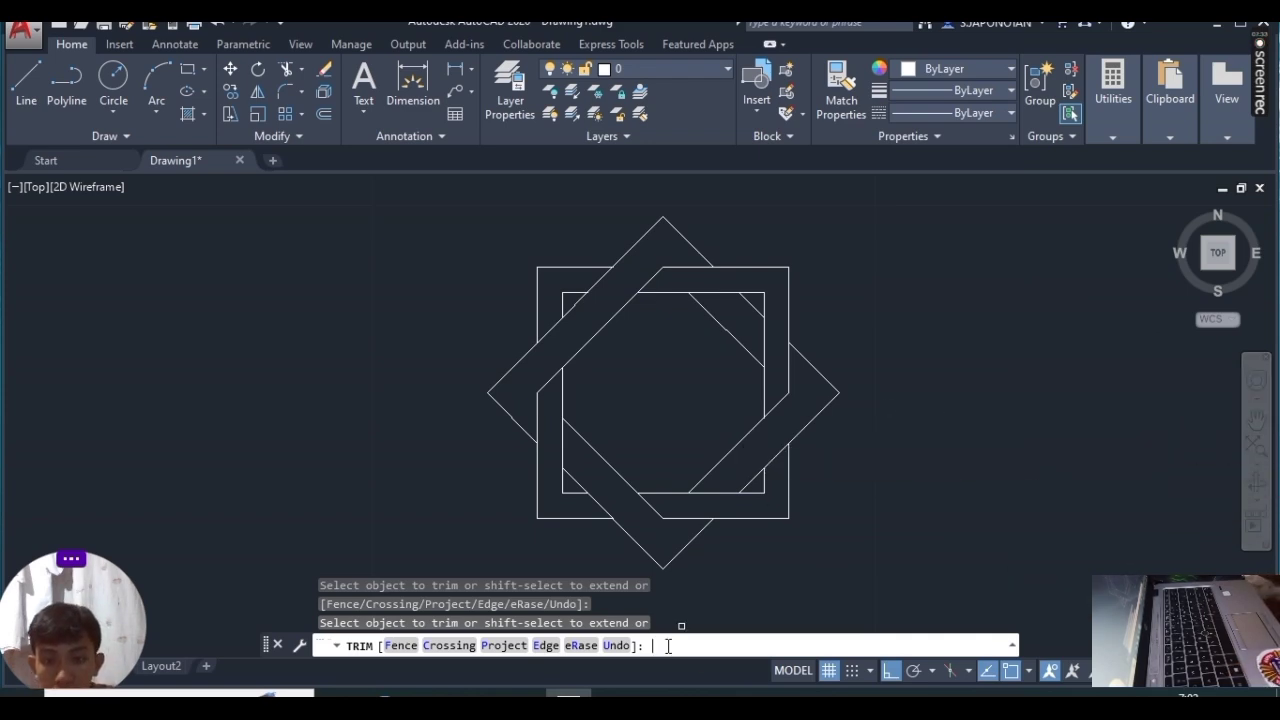
key(Escape)
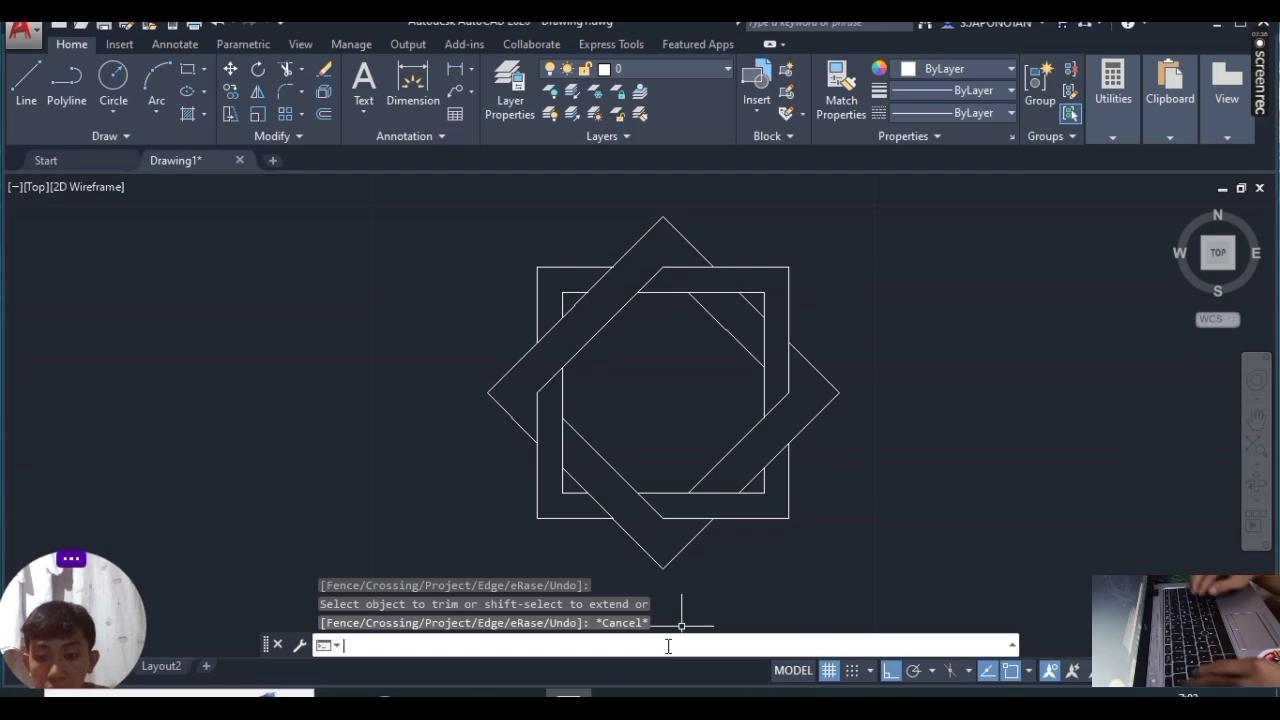
text(MTEX)
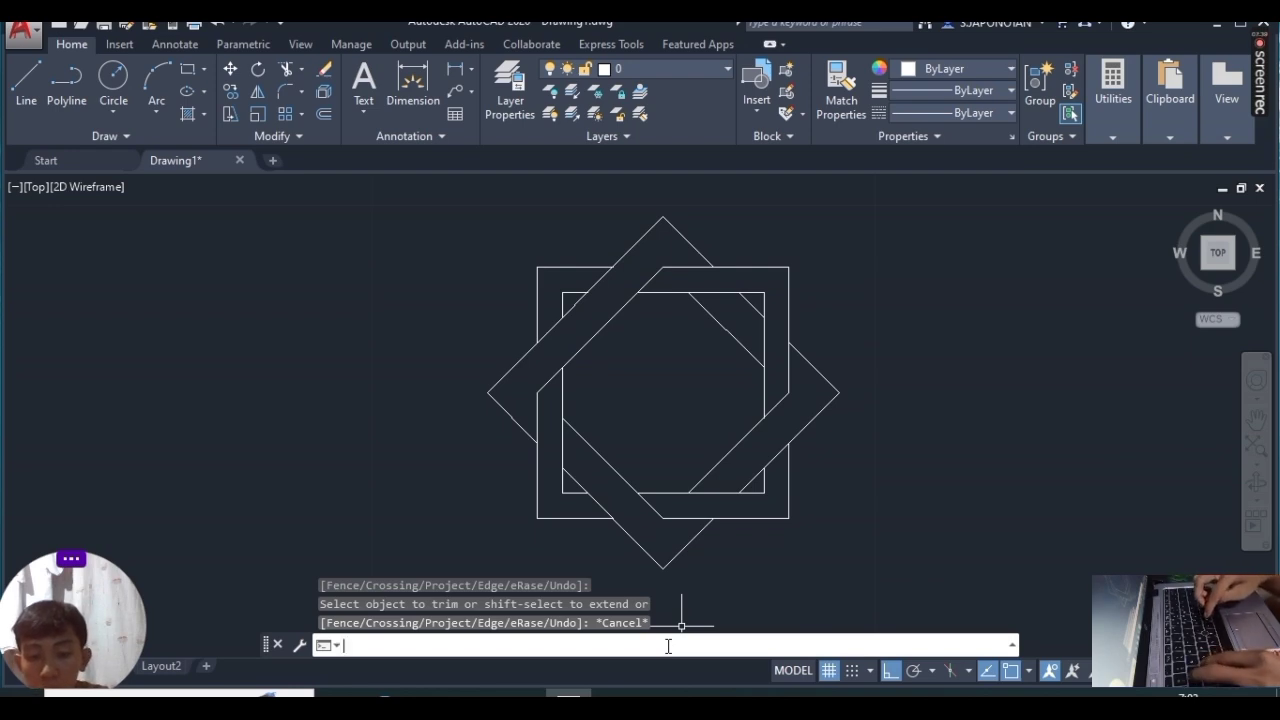
text(T)
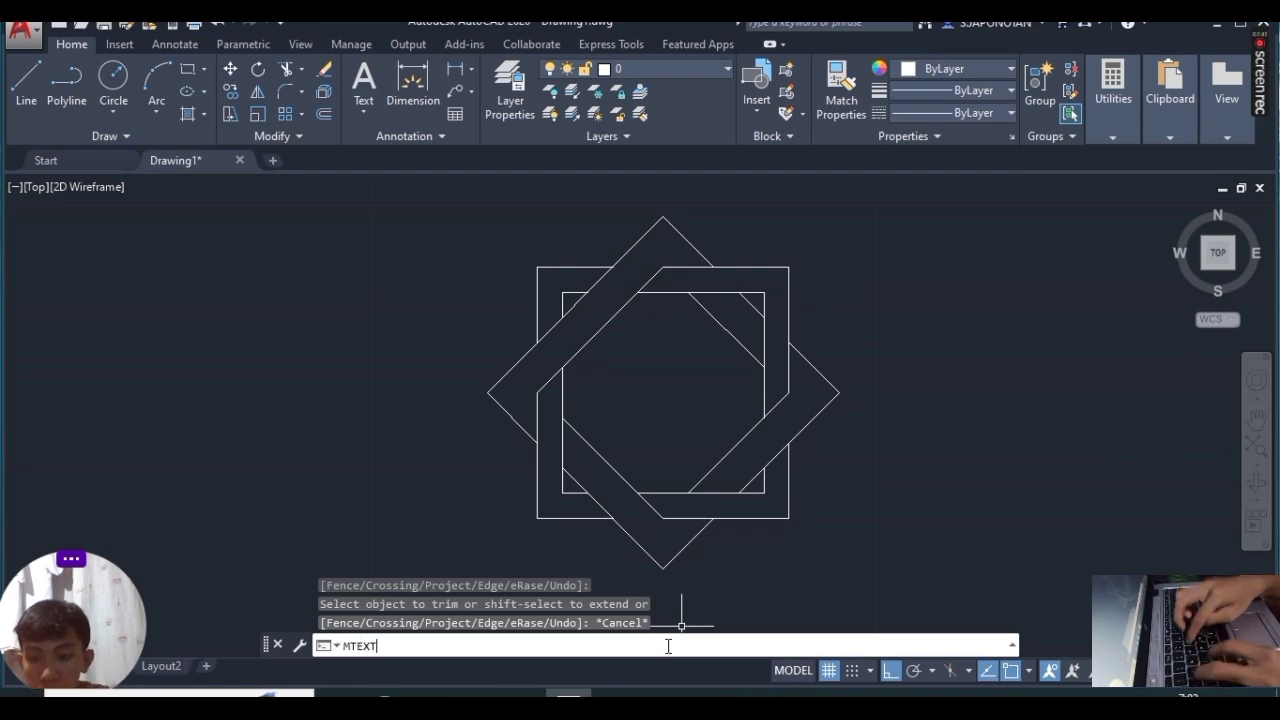
key(Return)
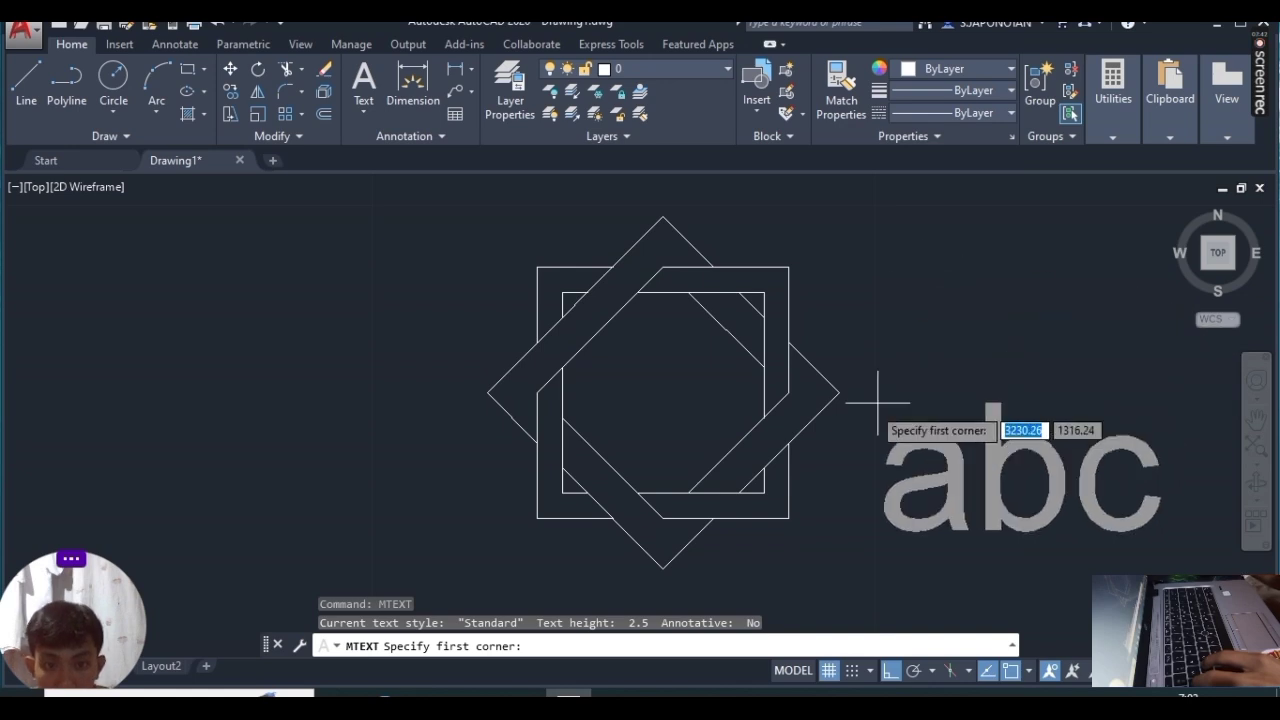
scroll(573, 517, down, 2)
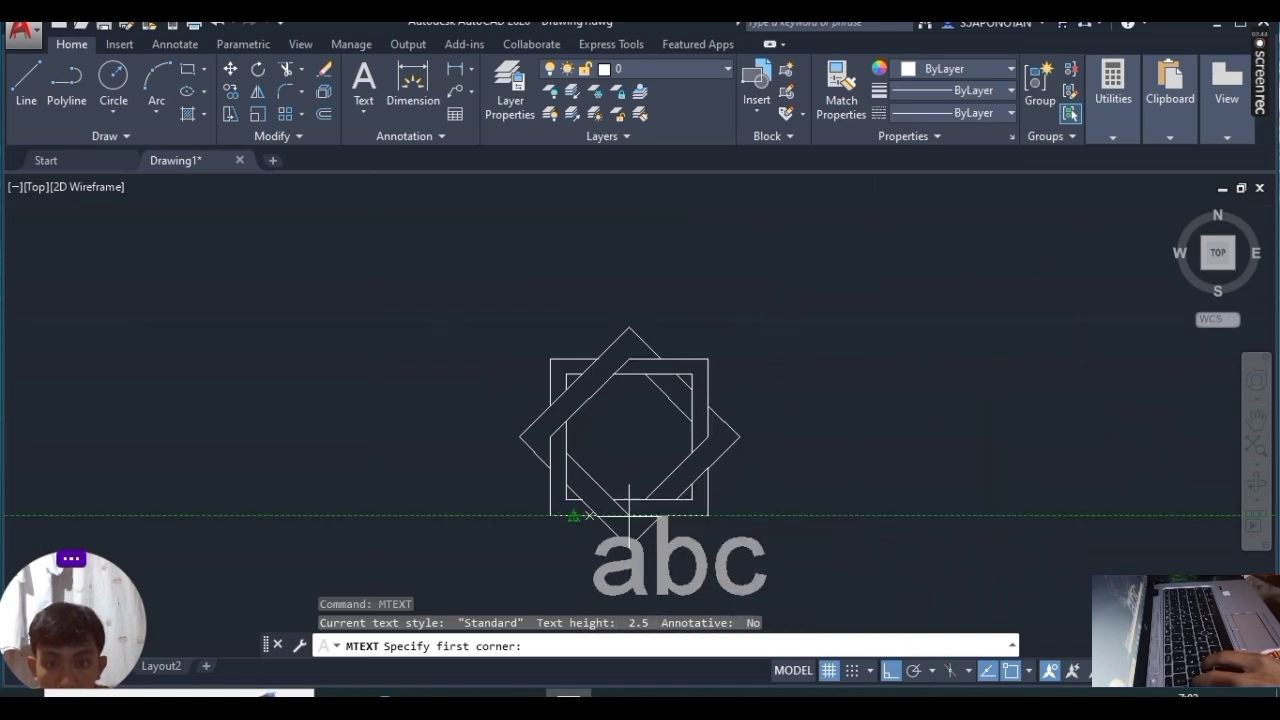
scroll(590, 580, up, 3)
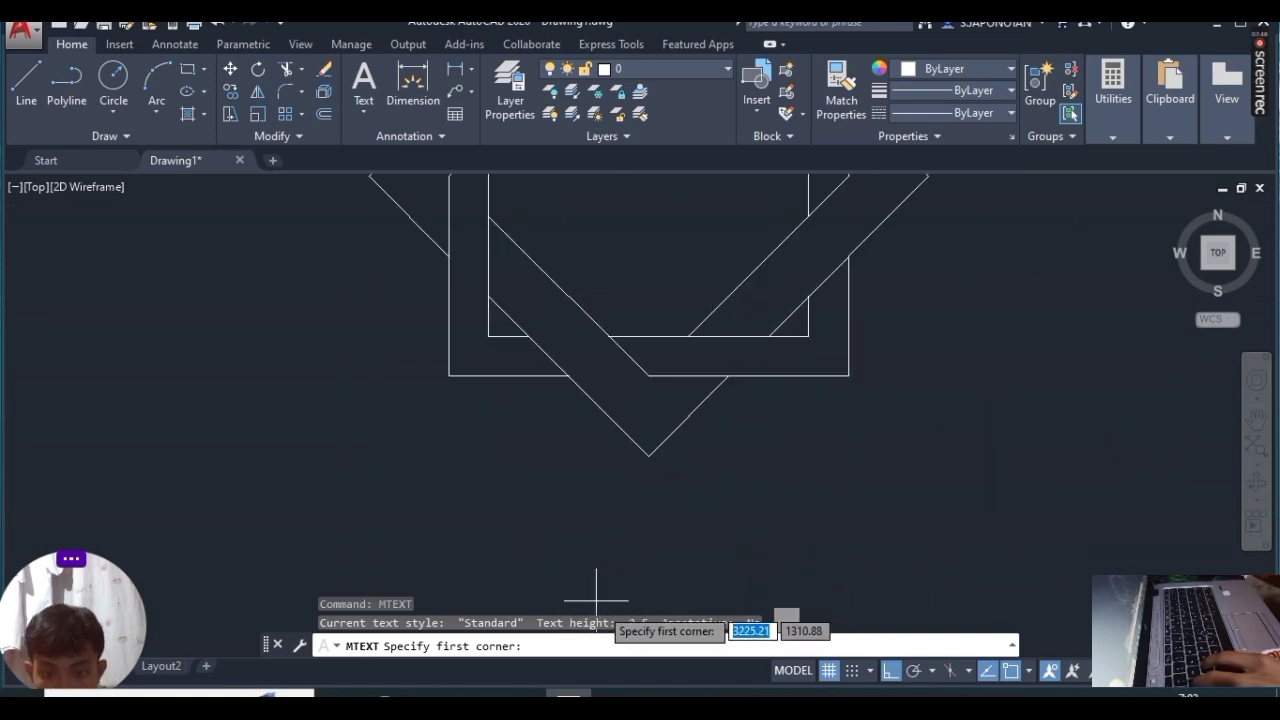
click(451, 482)
click(452, 485)
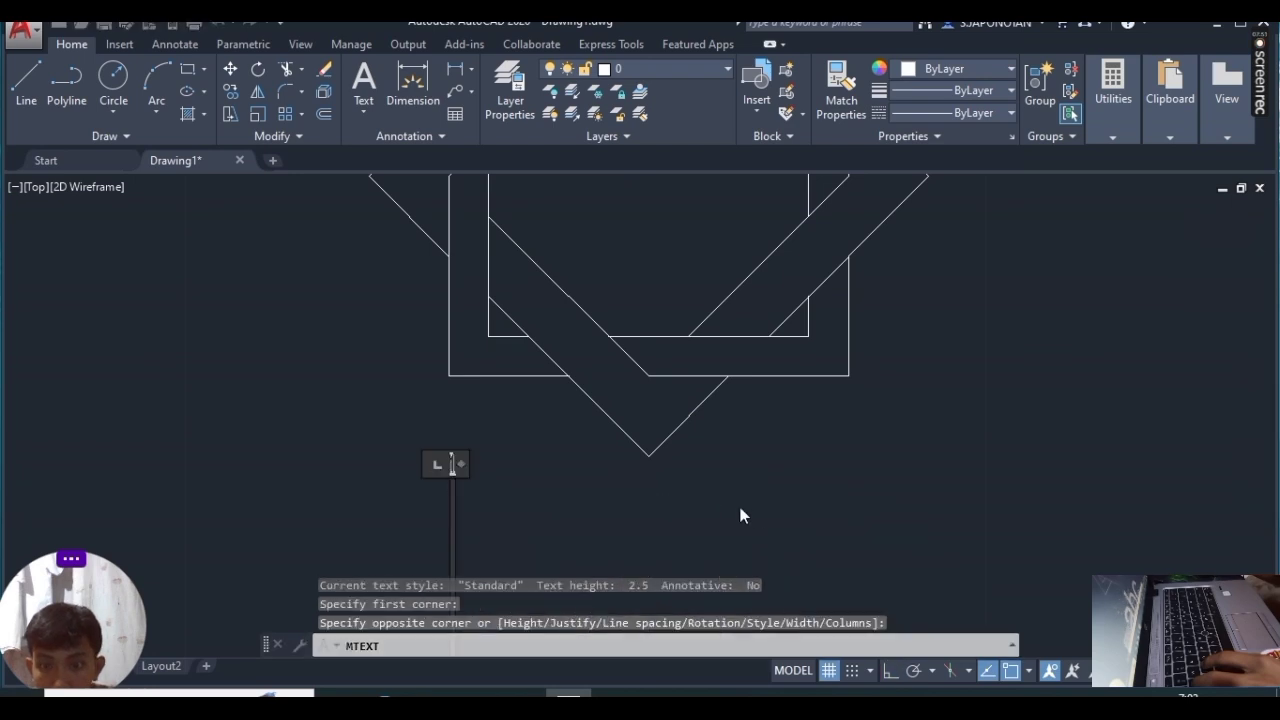
key(Escape)
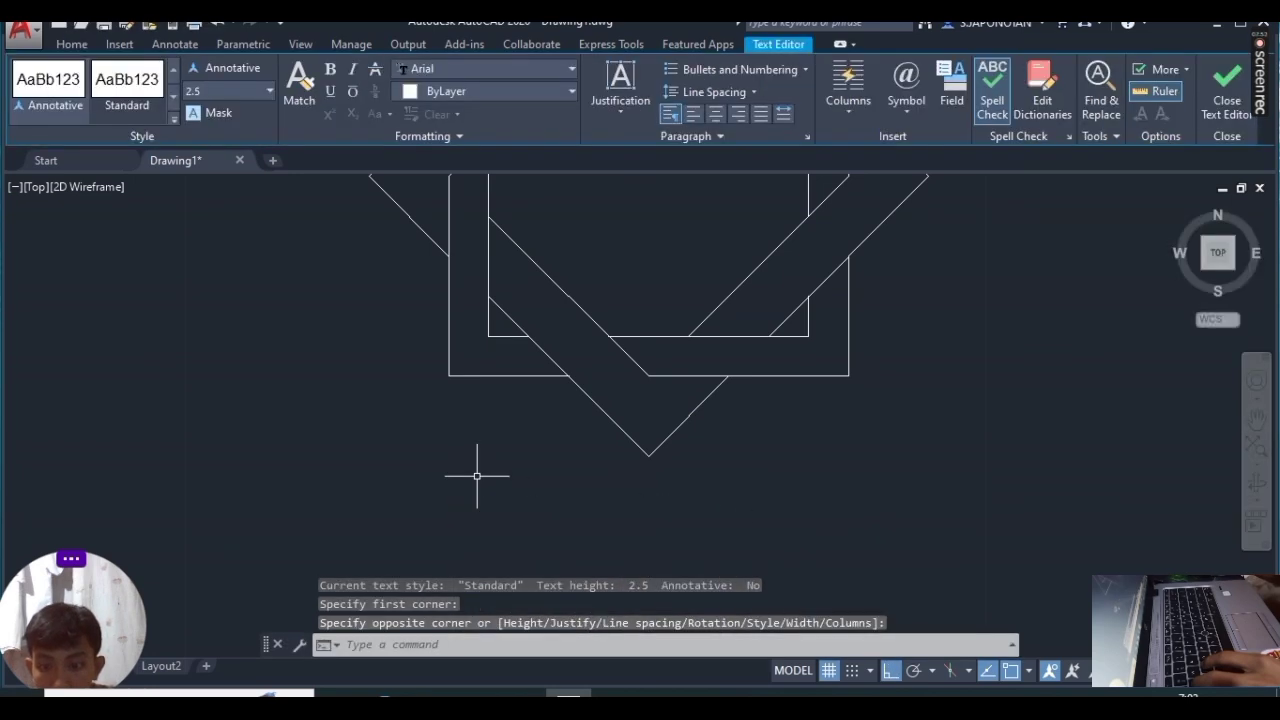
key(ctrl+z)
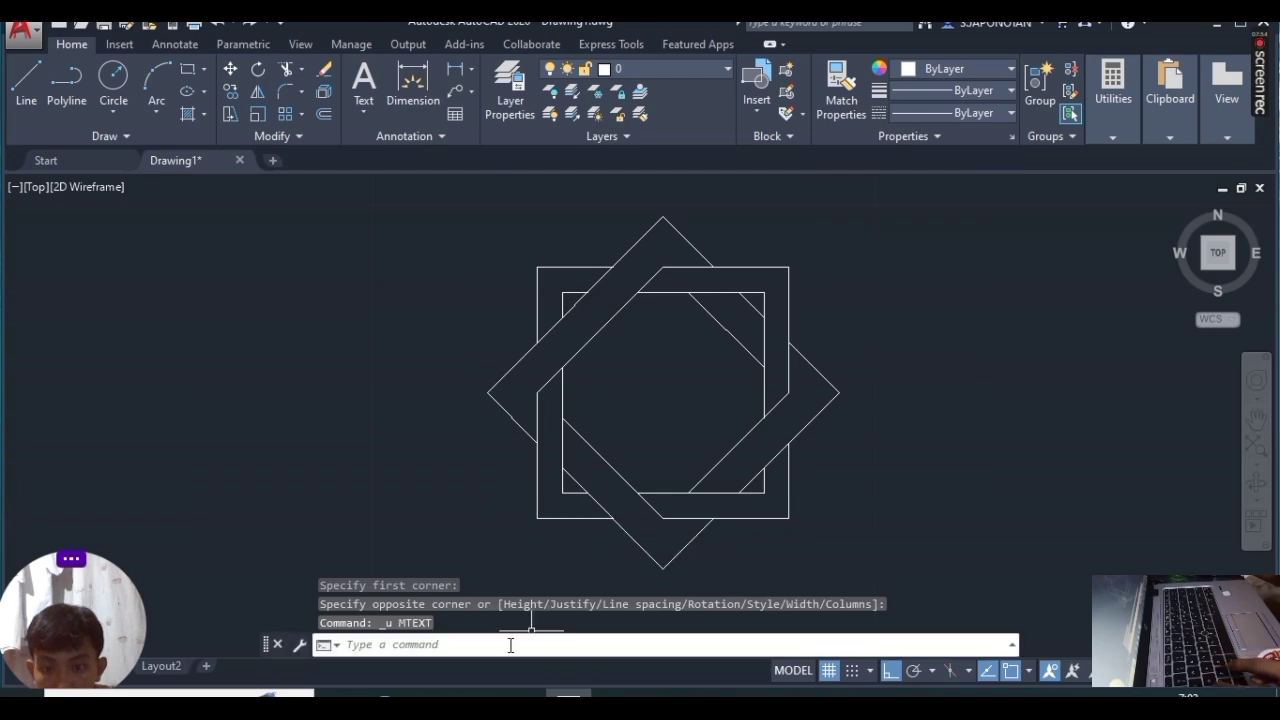
Step: Place a multiline text box just below the star, roughly as wide as the outer square
text(MTEXT)
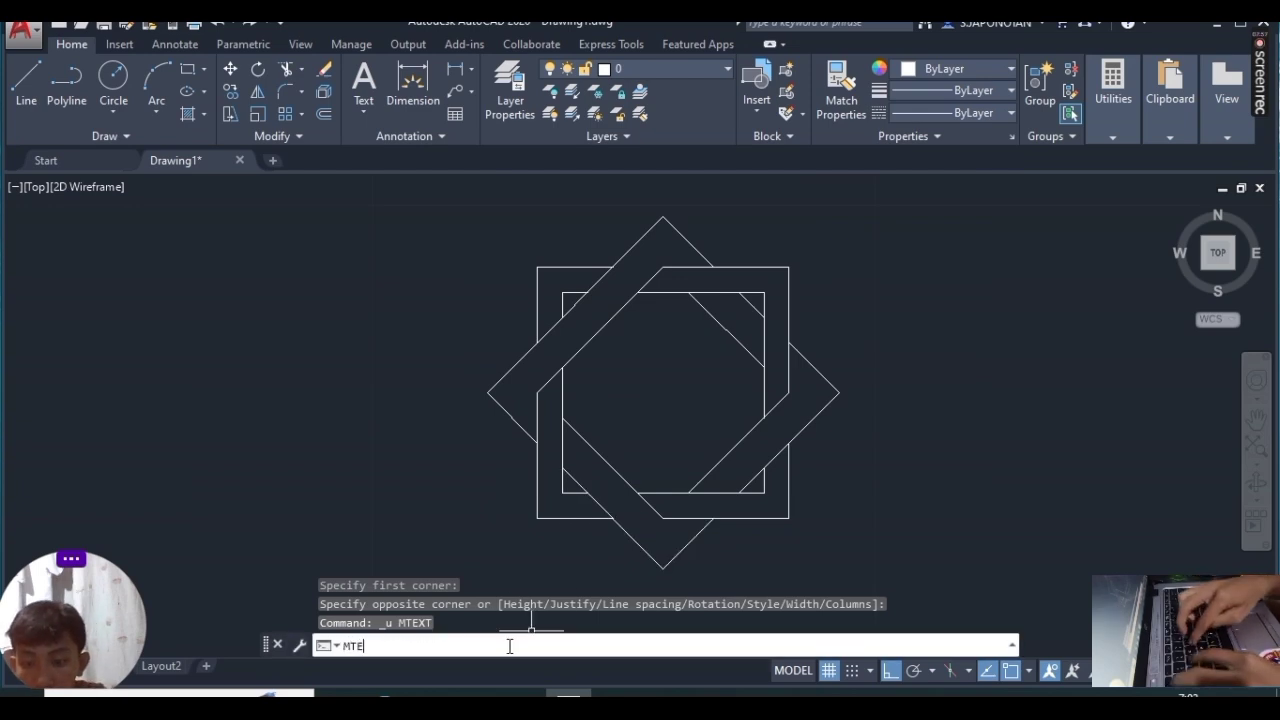
key(Return)
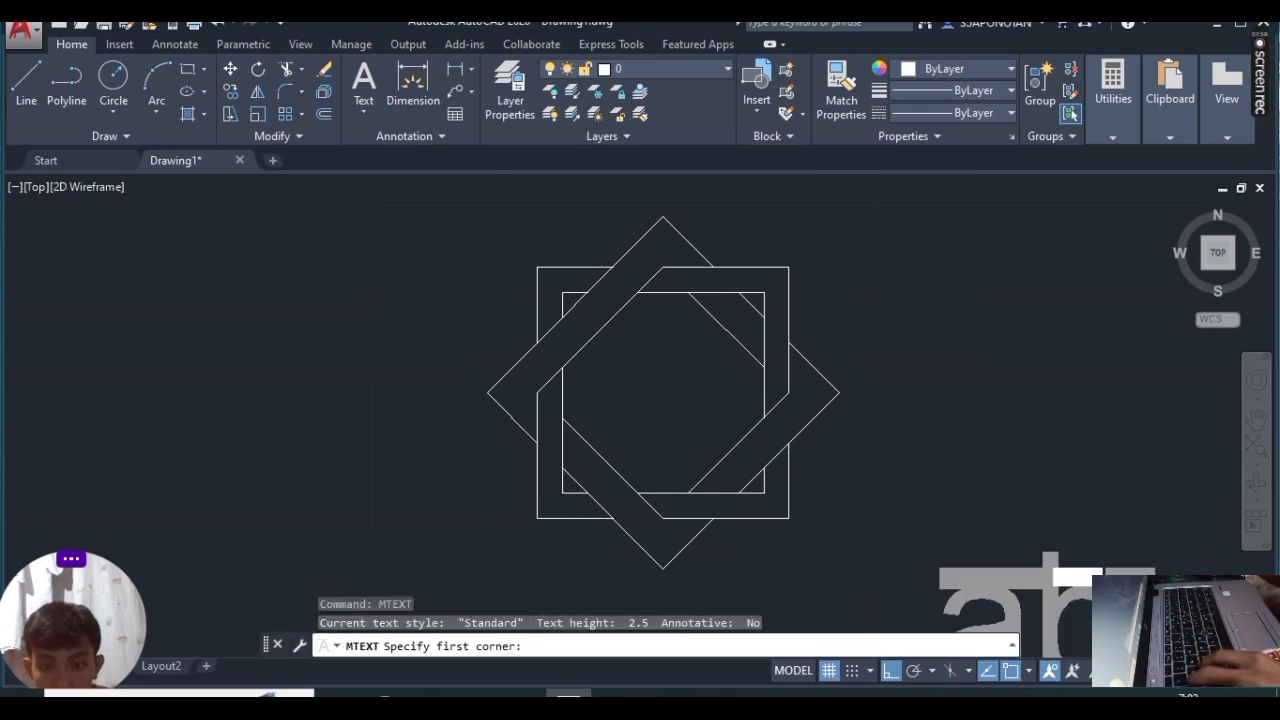
scroll(815, 548, down, 4)
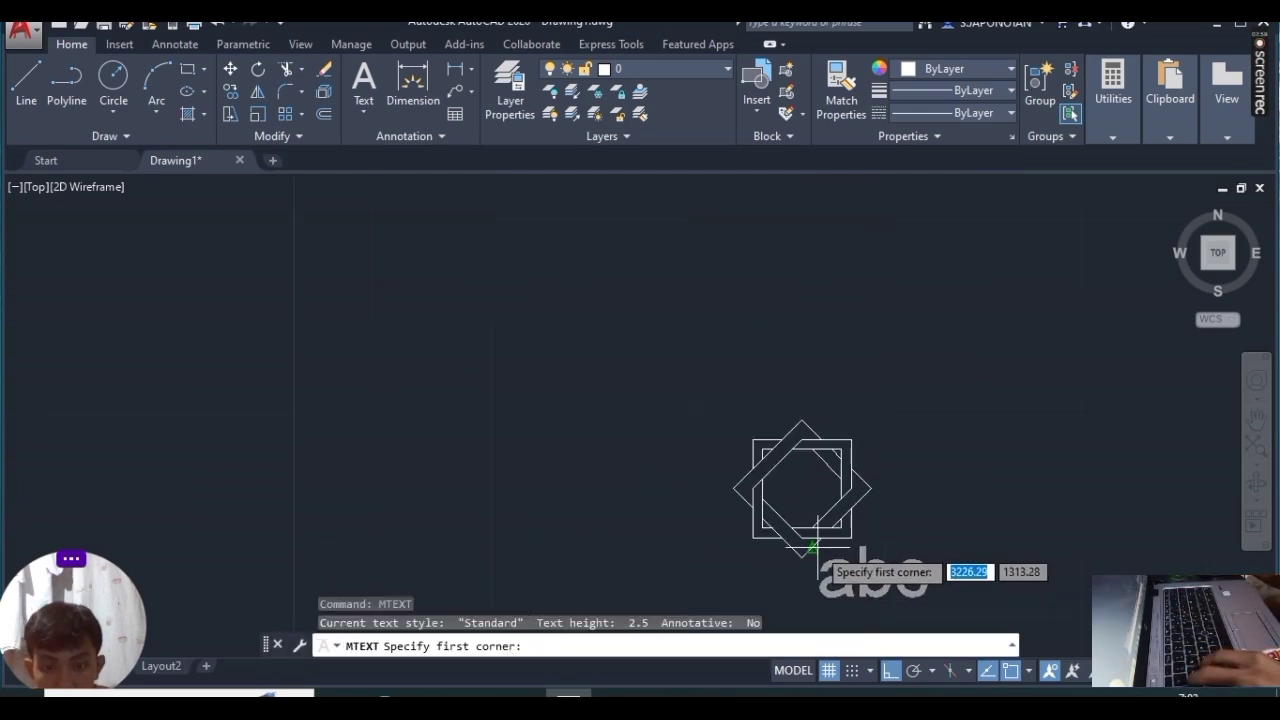
click(757, 572)
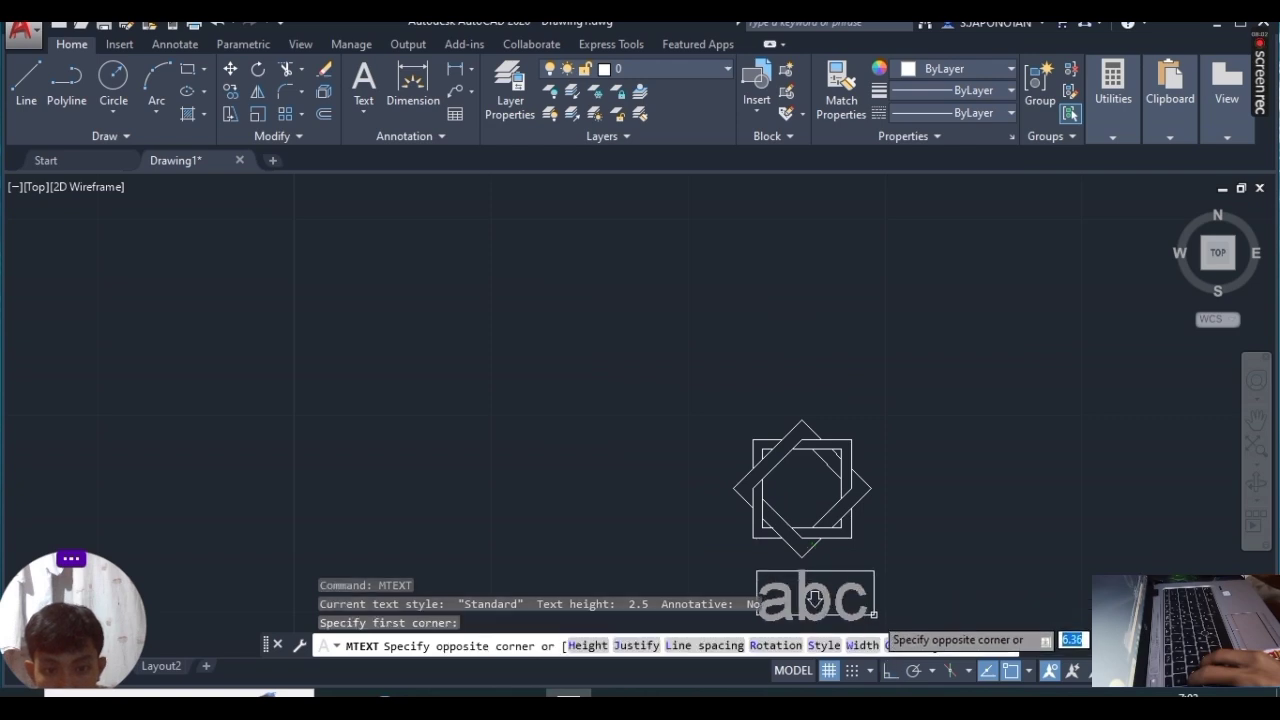
click(872, 628)
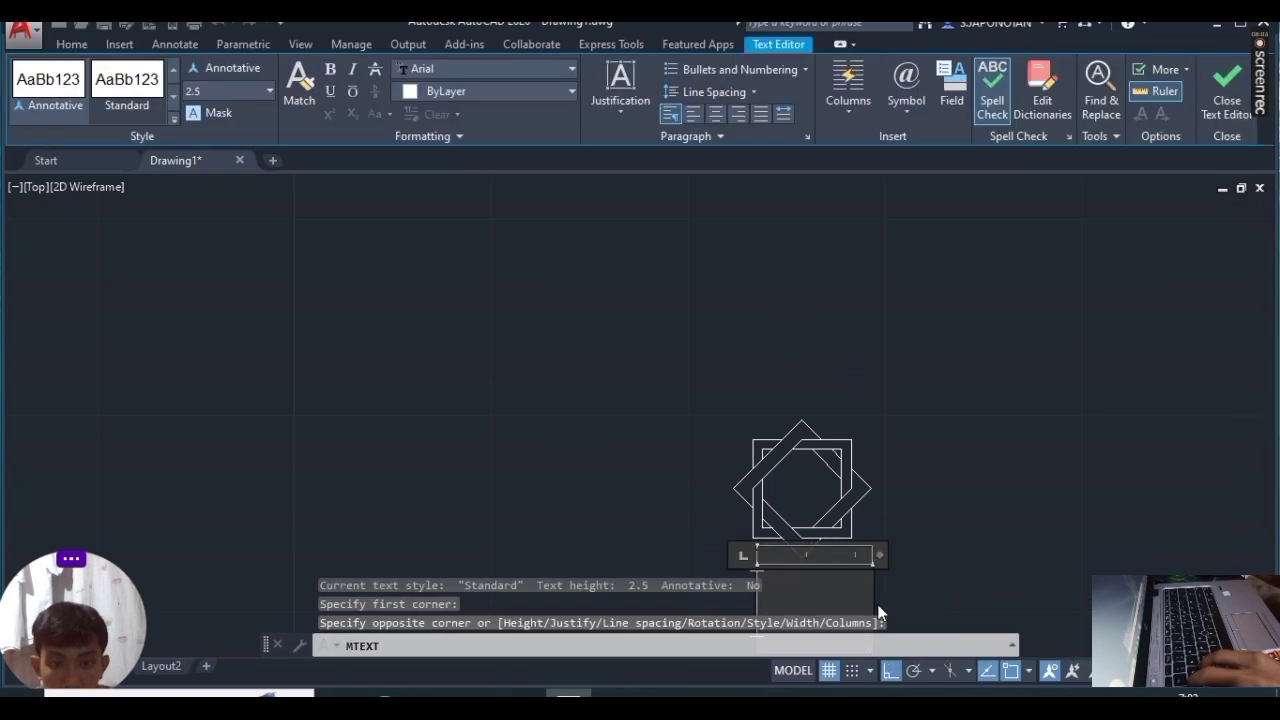
scroll(1140, 570, down, 4)
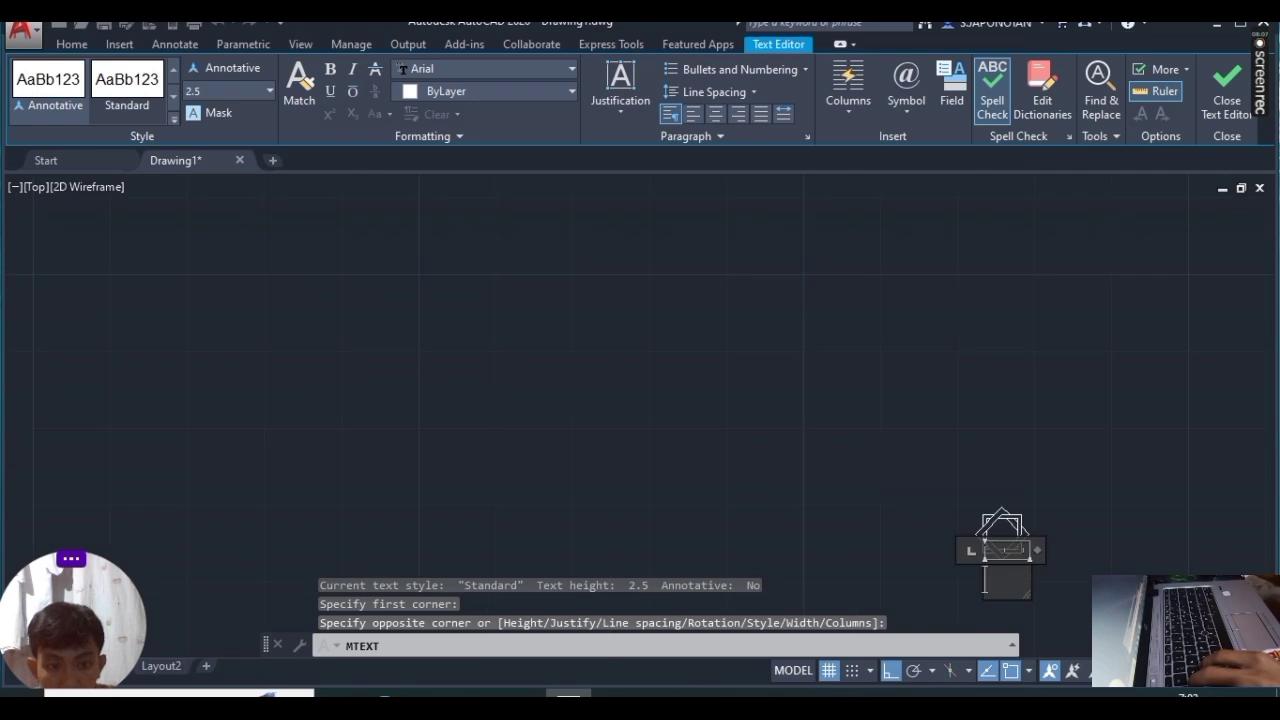
scroll(1168, 602, up, 6)
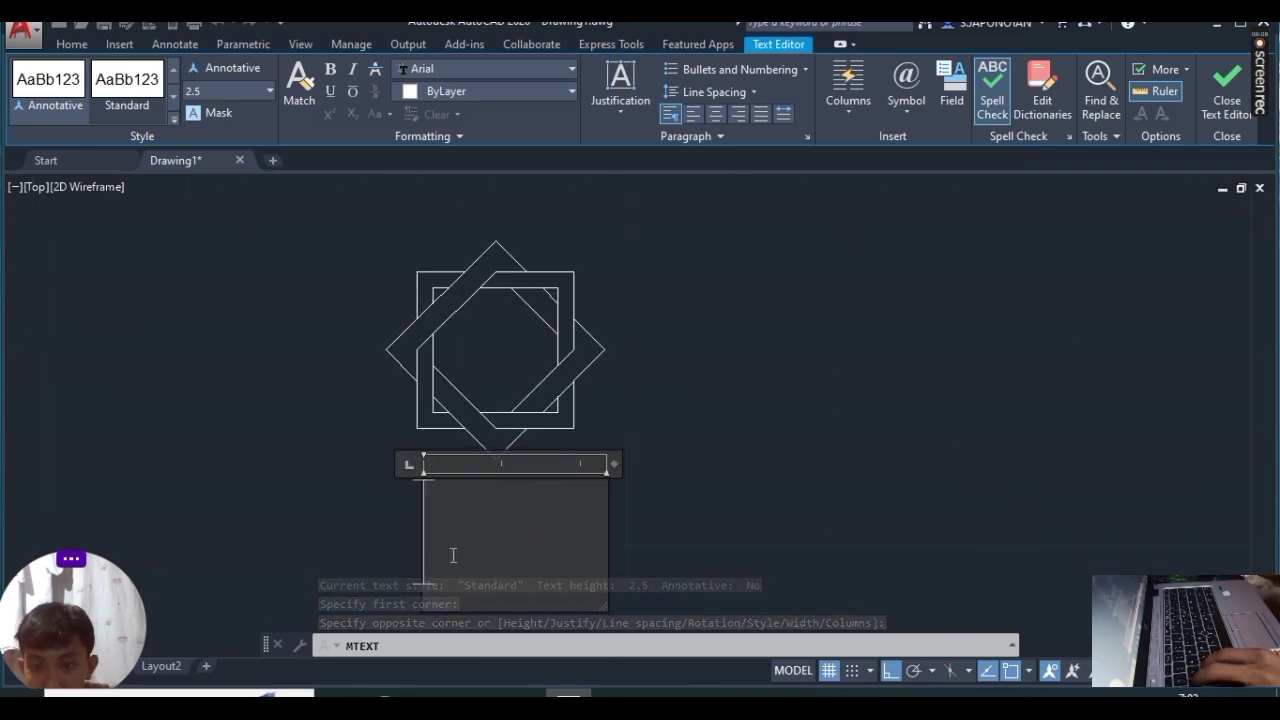
scroll(453, 555, up, 2)
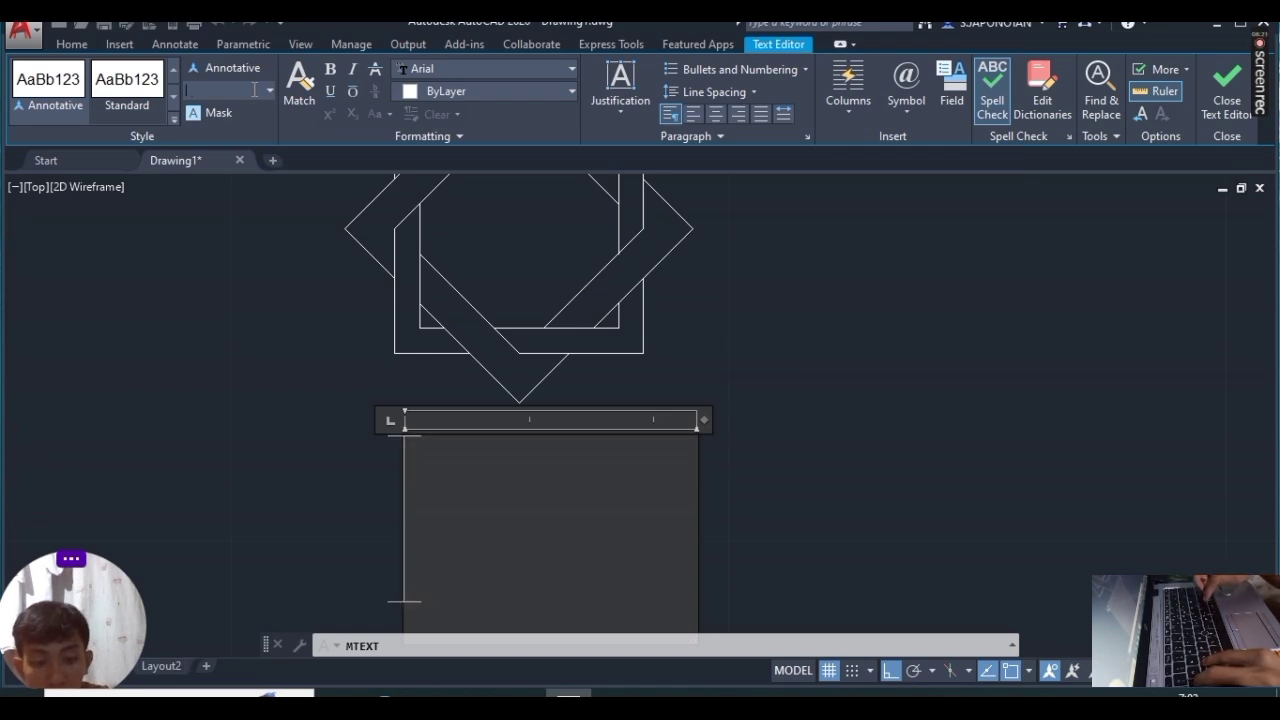
Step: Set the text height to 0.5, enter the label INTERLACED SQUARE, and finish the text
text(0.5)
key(Return)
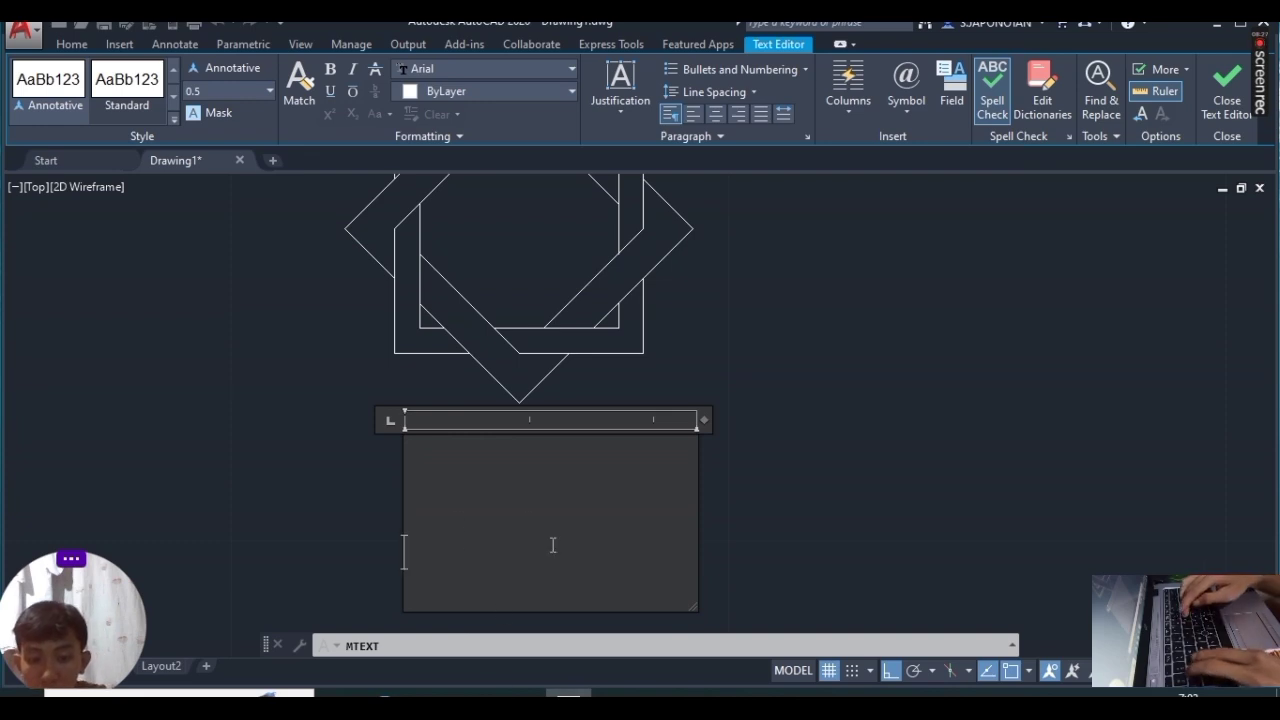
text(INTER)
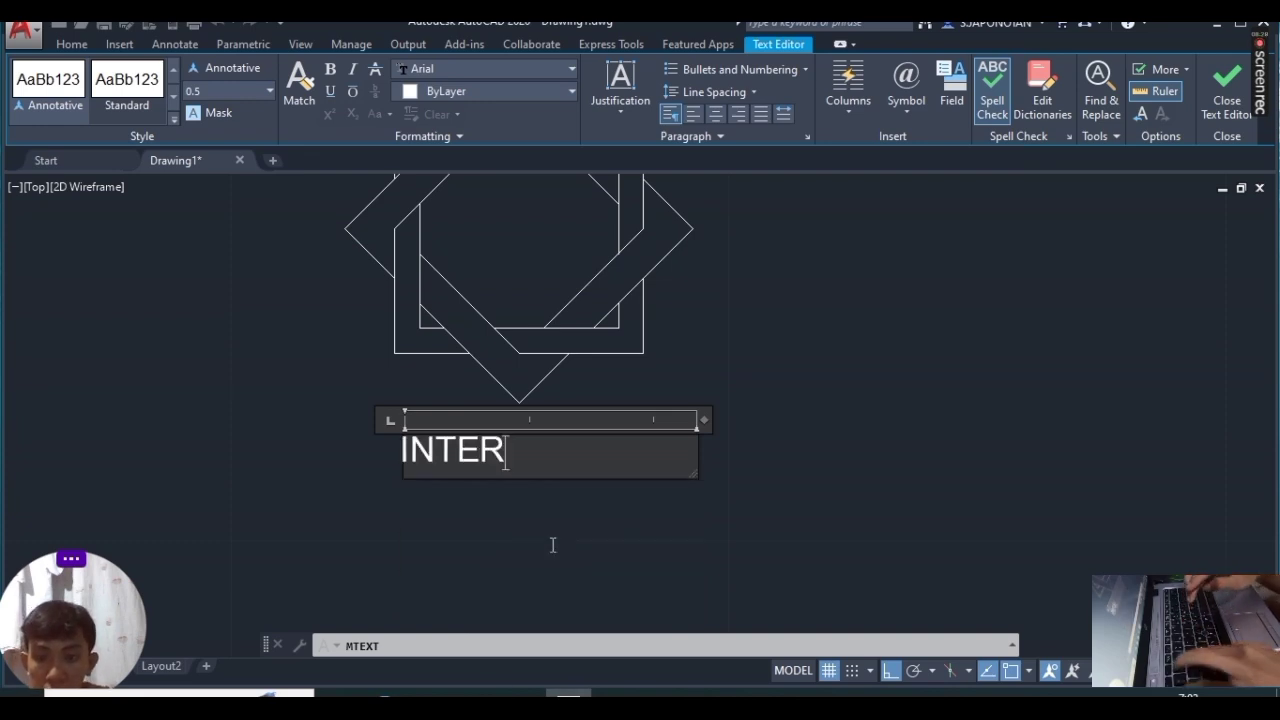
text(LACED)
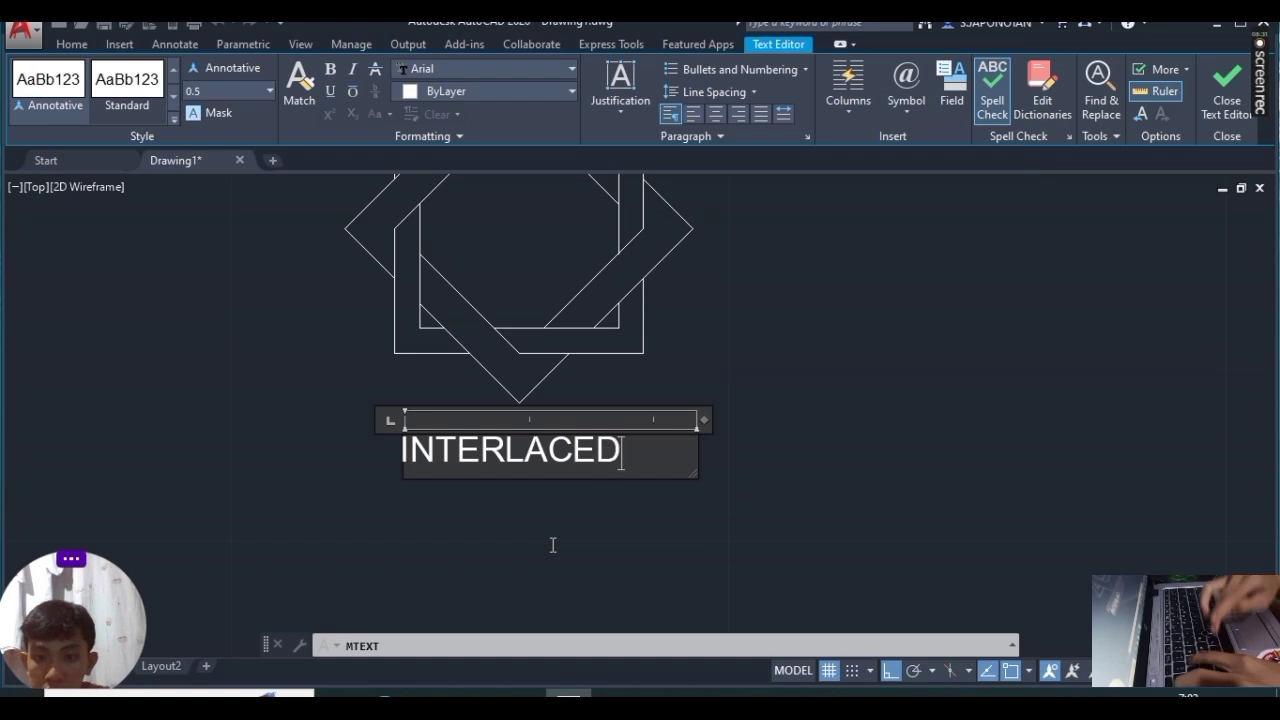
text( SQUARE)
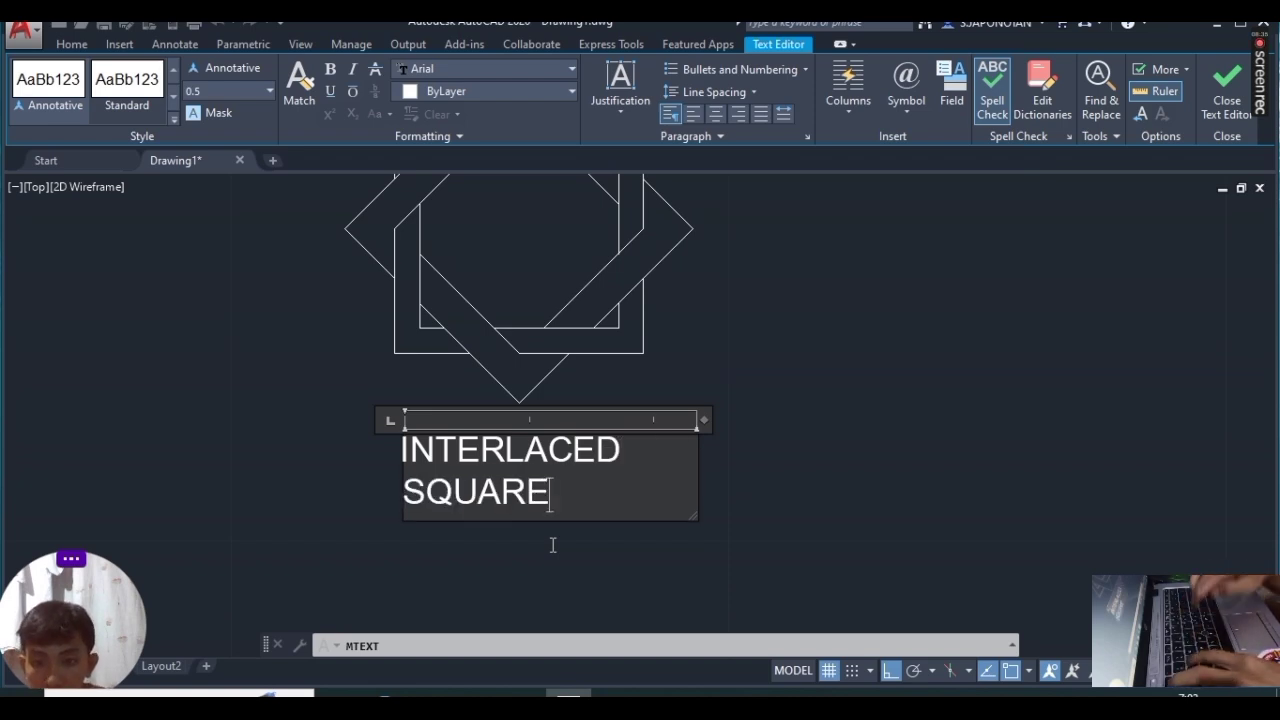
click(812, 518)
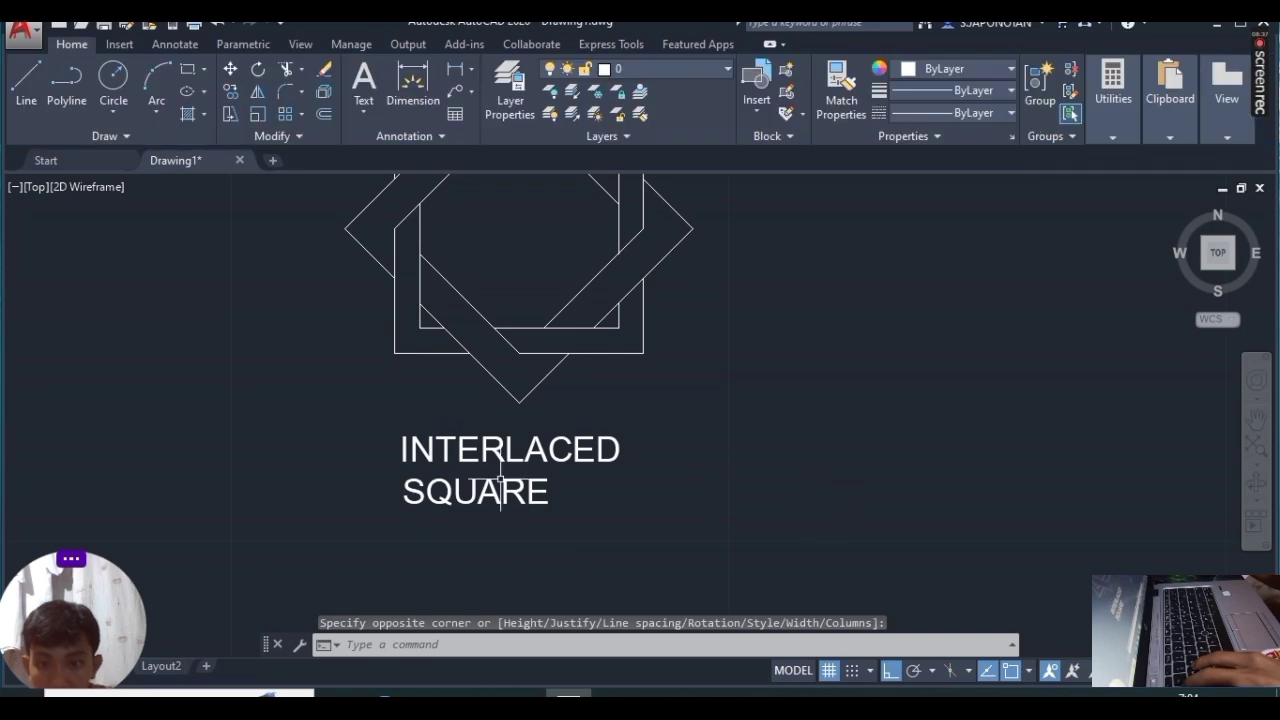
scroll(508, 449, down, 2)
mouse_move(501, 422)
middle_down()
mouse_move(566, 436)
mouse_move(612, 504)
middle_up()
scroll(651, 461, up, 2)
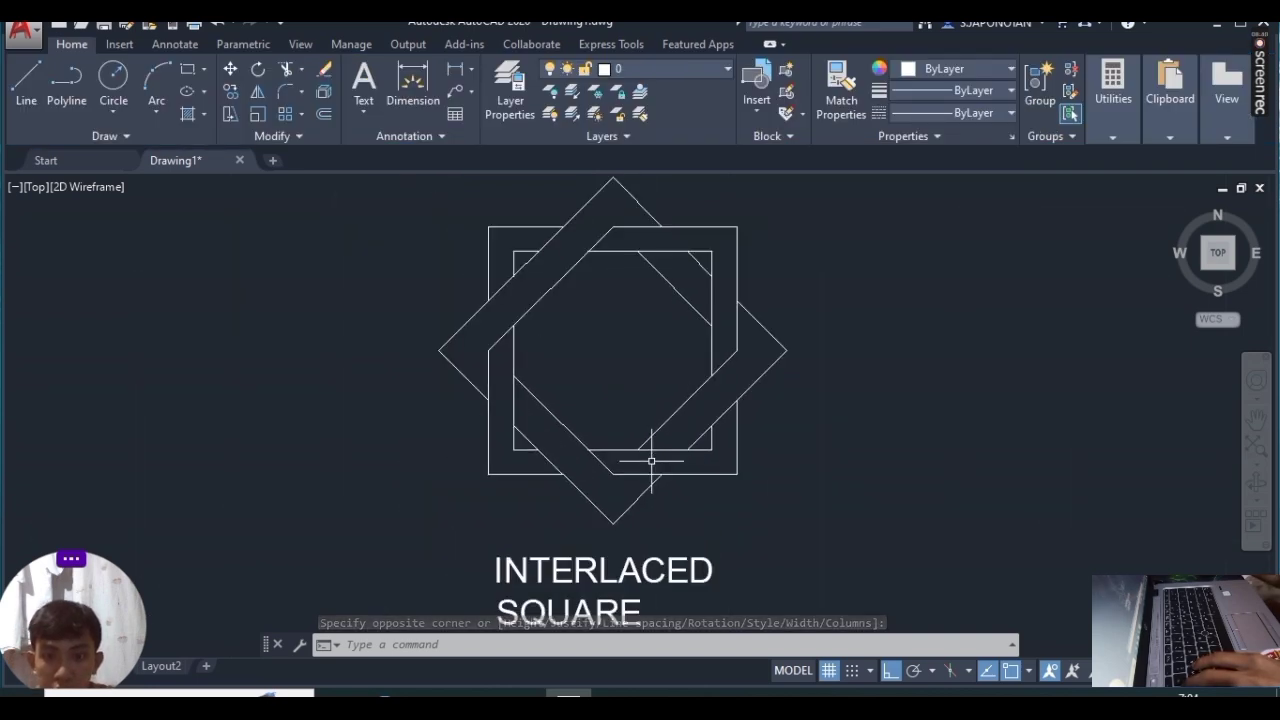
scroll(651, 459, down, 2)
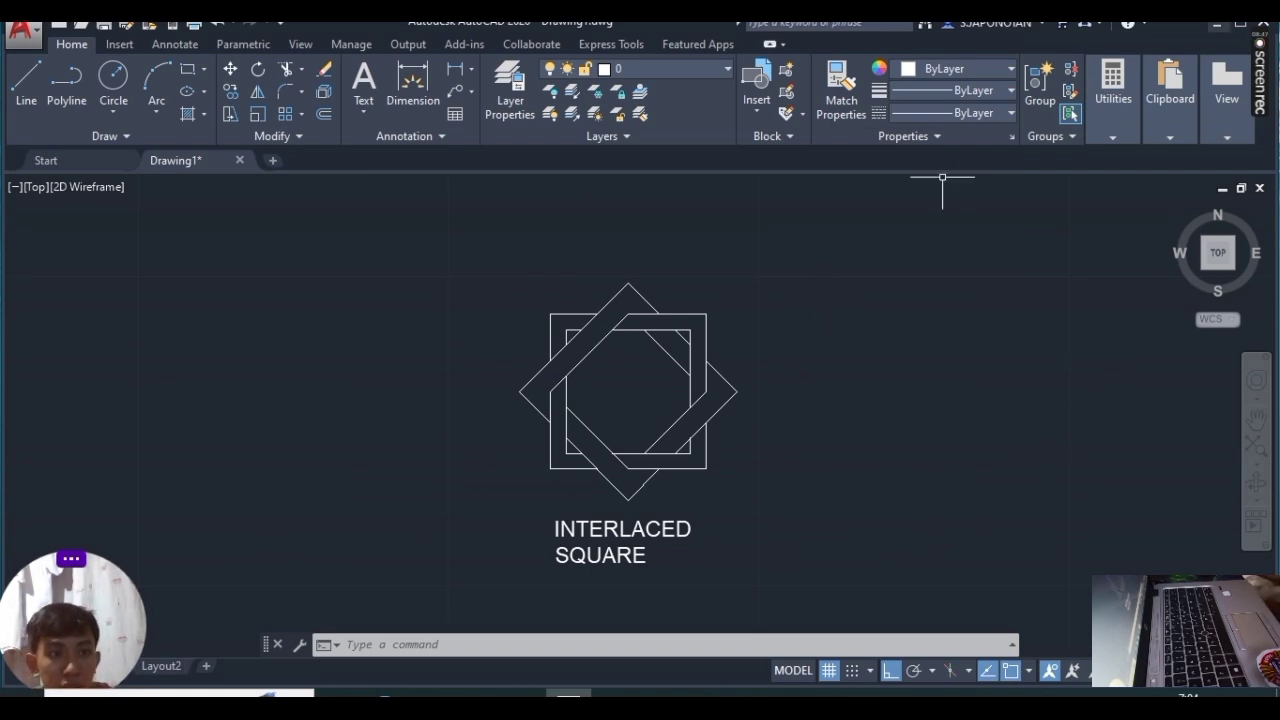
Step: Close the program, choosing to keep the changes, and save the drawing in Documents with a person's first name as the file name
click(1264, 24)
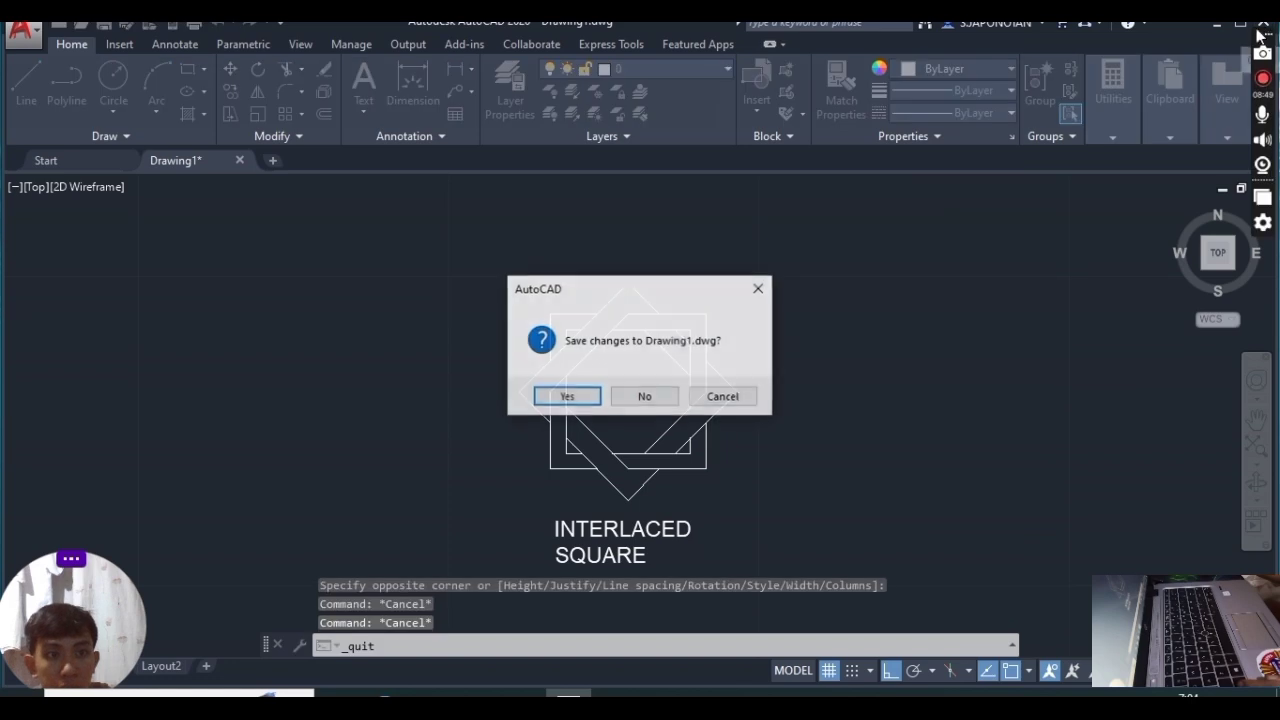
click(567, 398)
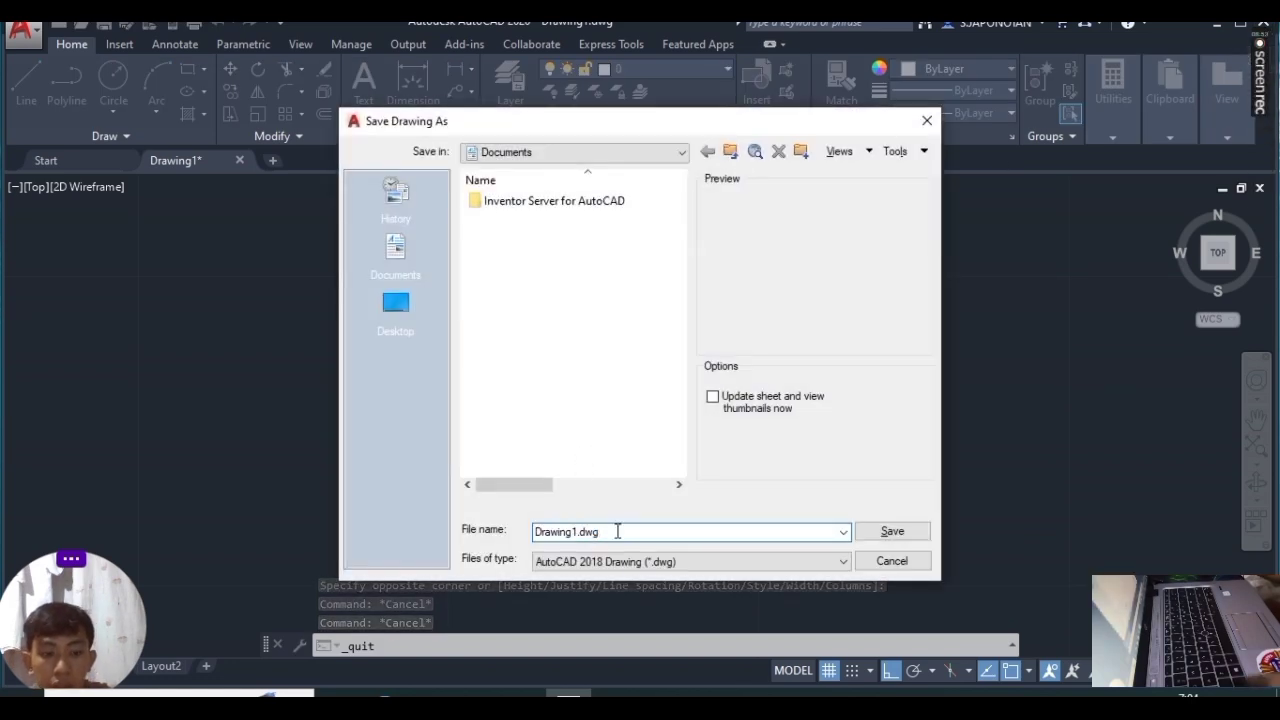
key(BackSpace)
key(BackSpace)
key(BackSpace)
key(BackSpace)
text(JOHN)
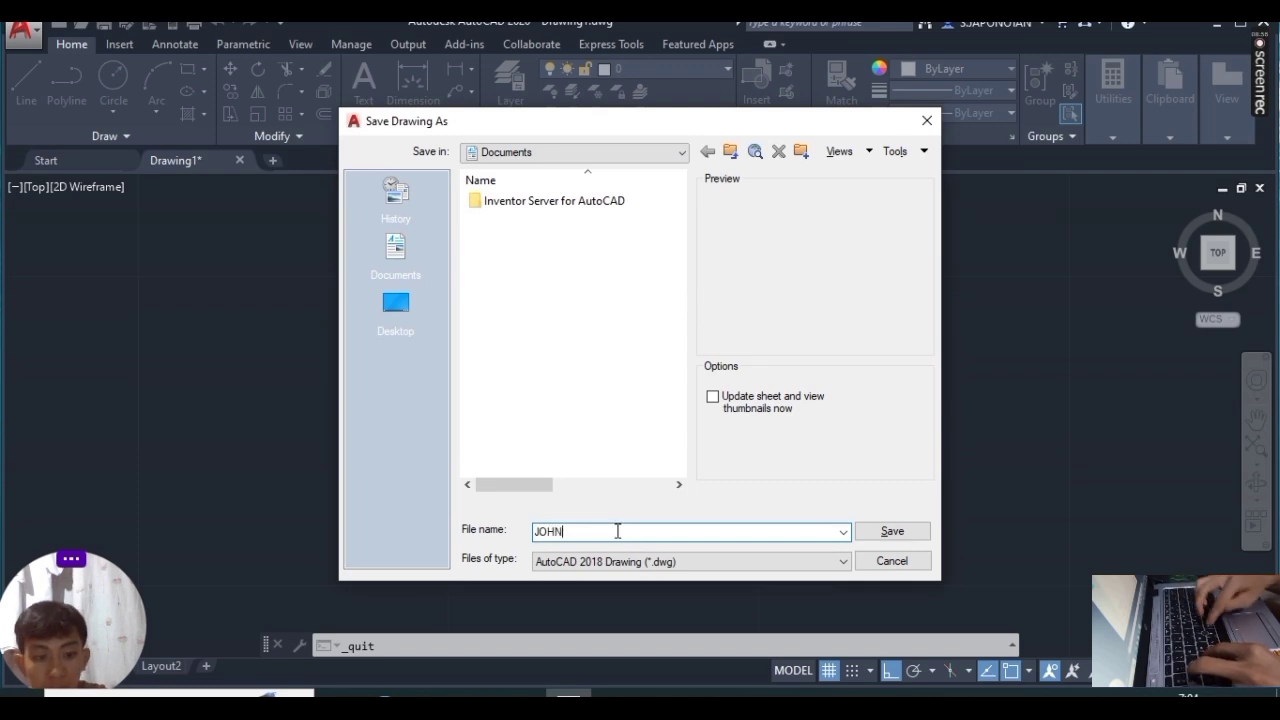
key(Return)
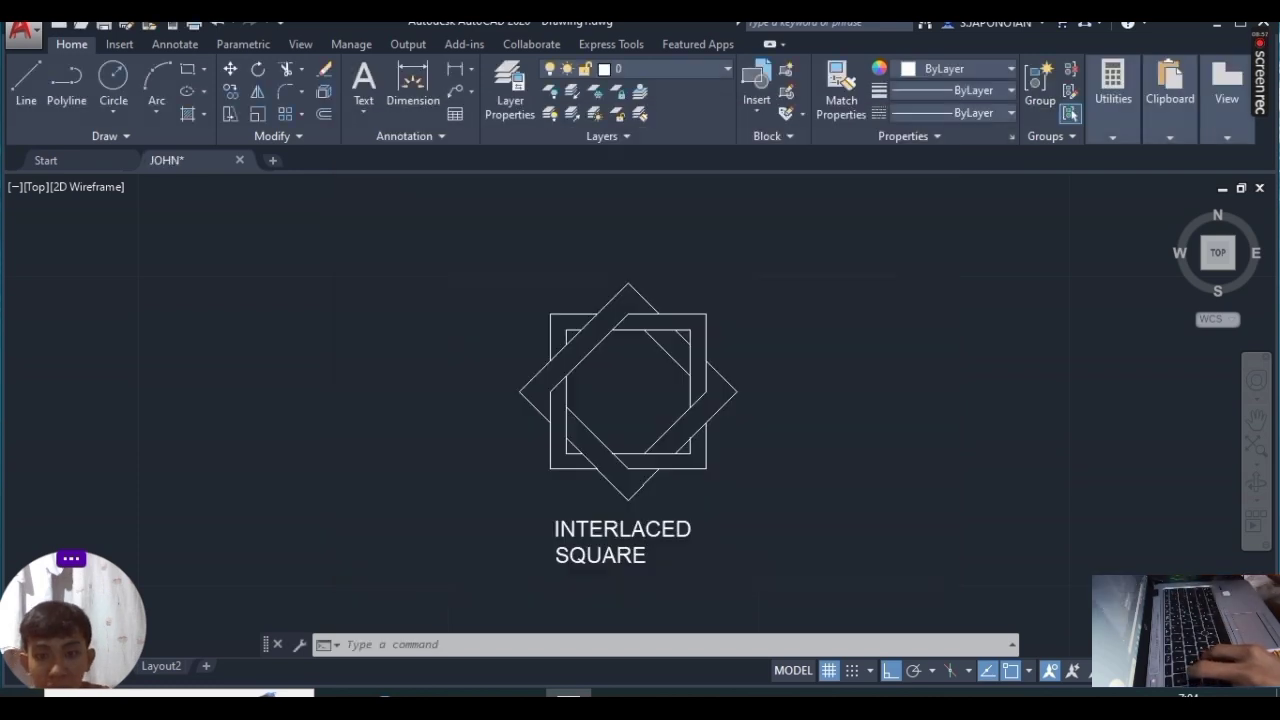